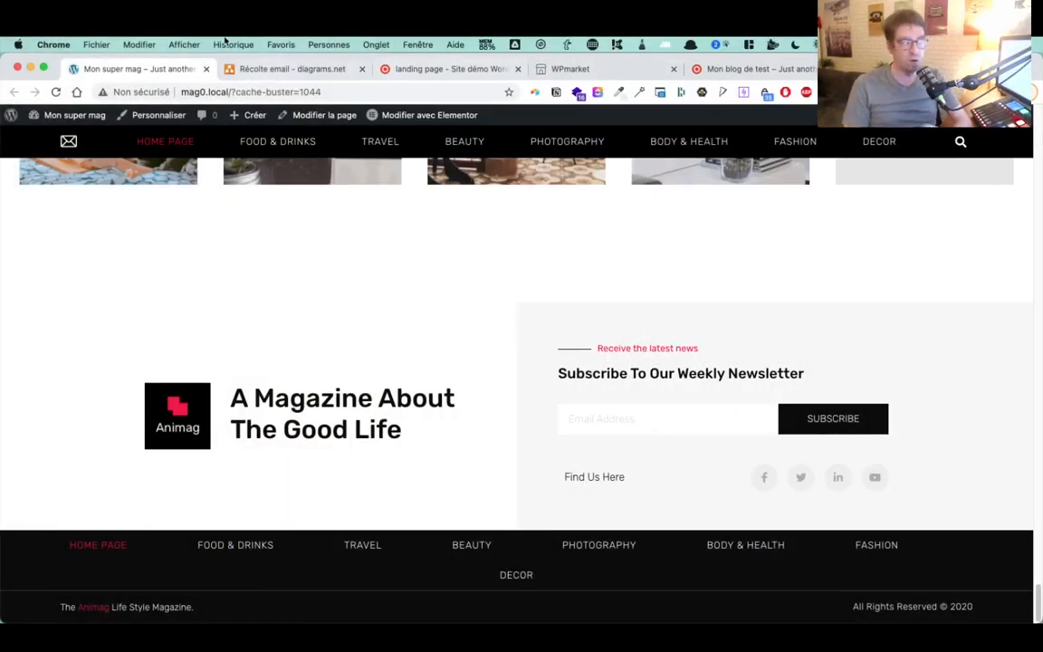
Examine the "Récolte email" diagram, following the visitor flow through the popup checklist, ebook upsell, PayPal payment and Convertkit email sequences
{"action": "left_click", "coordinate": [291, 76]}
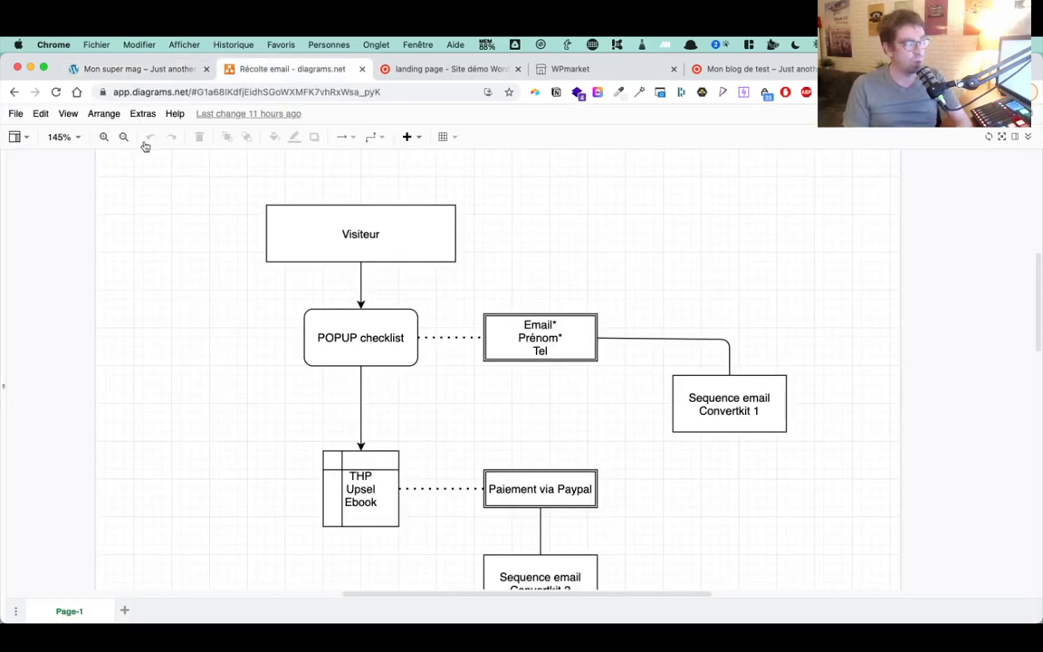
{"action": "left_click", "coordinate": [105, 138]}
{"action": "left_click", "coordinate": [105, 137]}
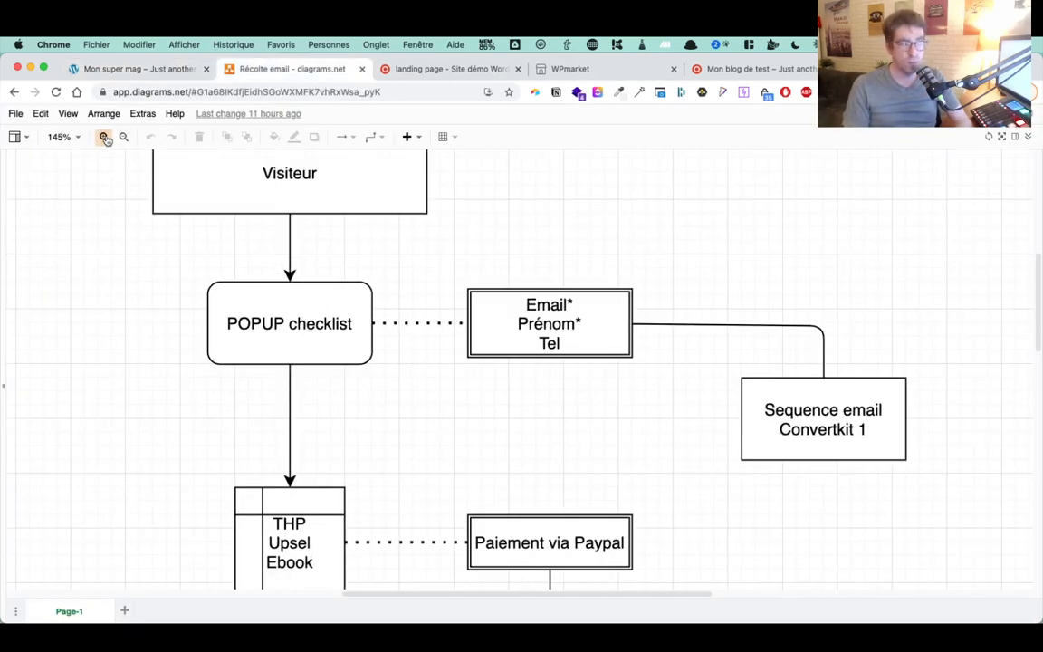
{"action": "scroll", "coordinate": [516, 256], "scroll_direction": "left", "scroll_amount": 5}
{"action": "scroll", "coordinate": [516, 256], "scroll_direction": "up", "scroll_amount": 3}
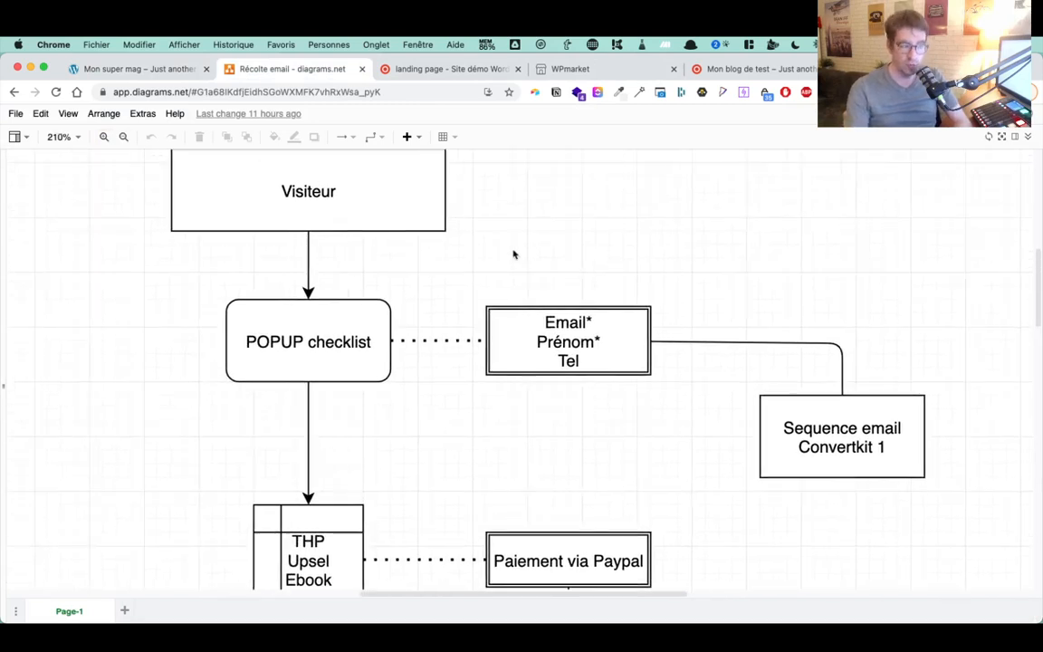
{"action": "scroll", "coordinate": [513, 254], "scroll_direction": "left", "scroll_amount": 2}
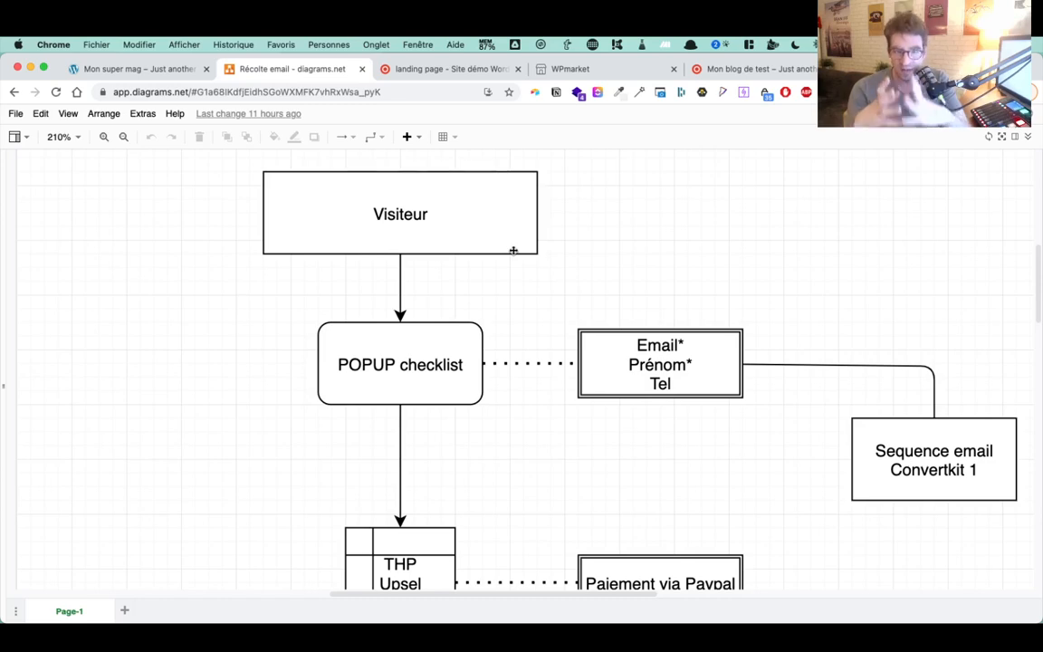
{"action": "scroll", "coordinate": [513, 251], "scroll_direction": "down", "scroll_amount": 5}
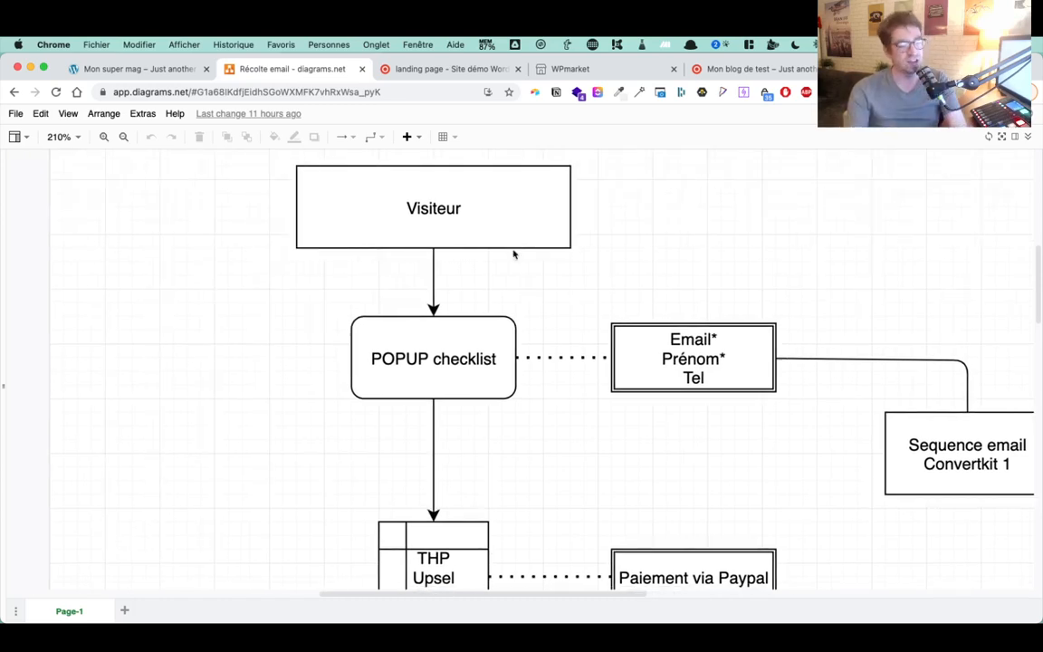
{"action": "scroll", "coordinate": [514, 252], "scroll_direction": "down", "scroll_amount": 1}
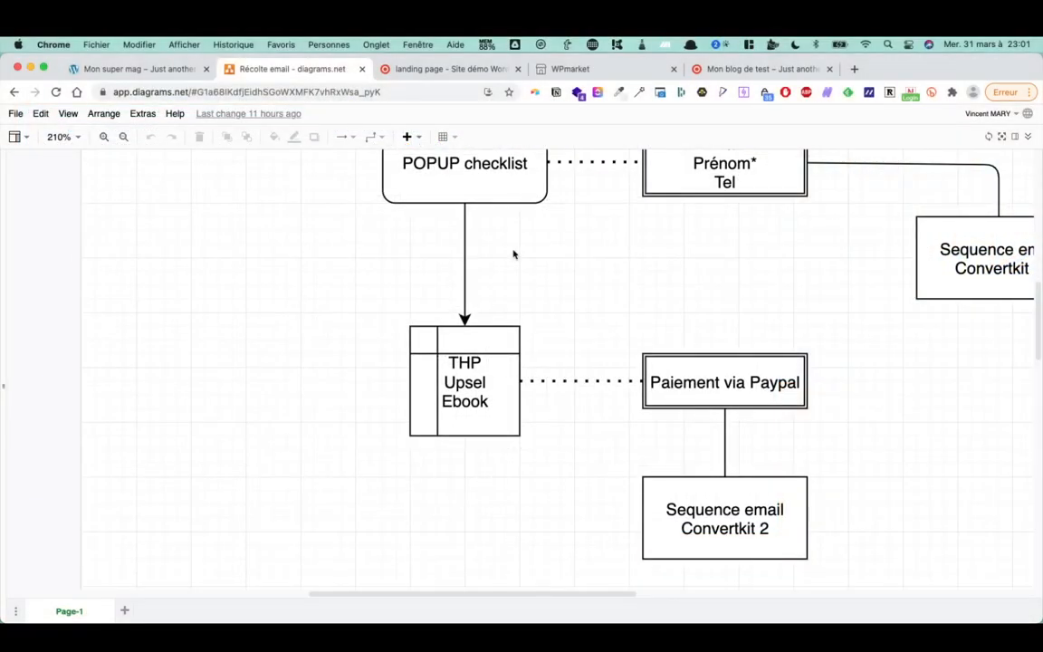
{"action": "scroll", "coordinate": [512, 255], "scroll_direction": "right", "scroll_amount": 5}
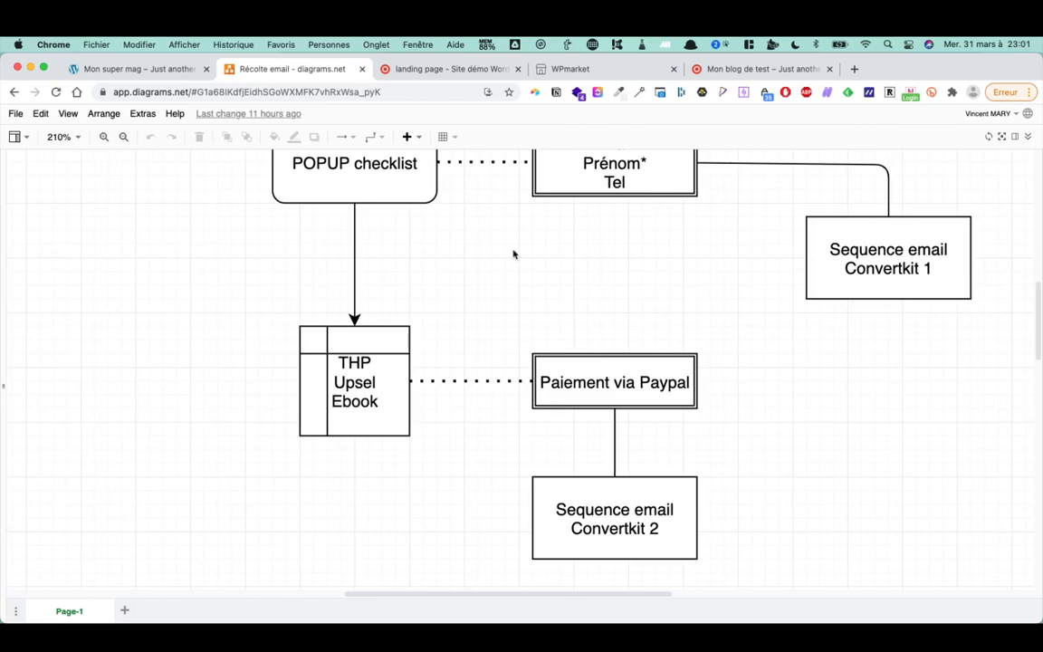
{"action": "scroll", "coordinate": [513, 254], "scroll_direction": "down", "scroll_amount": 2}
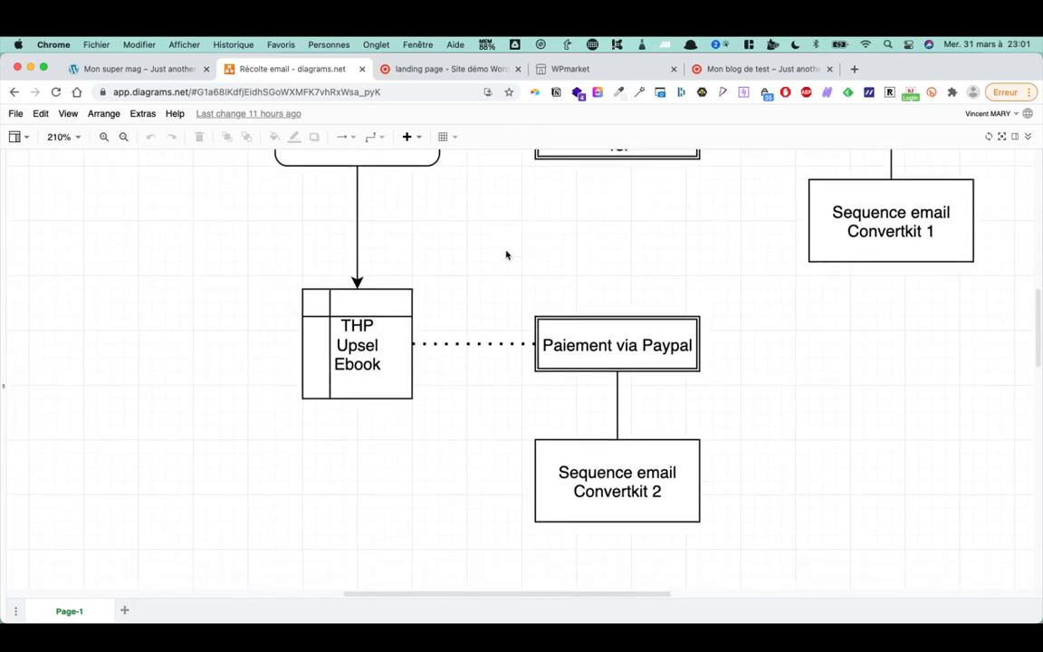
{"action": "scroll", "coordinate": [506, 254], "scroll_direction": "up", "scroll_amount": 3}
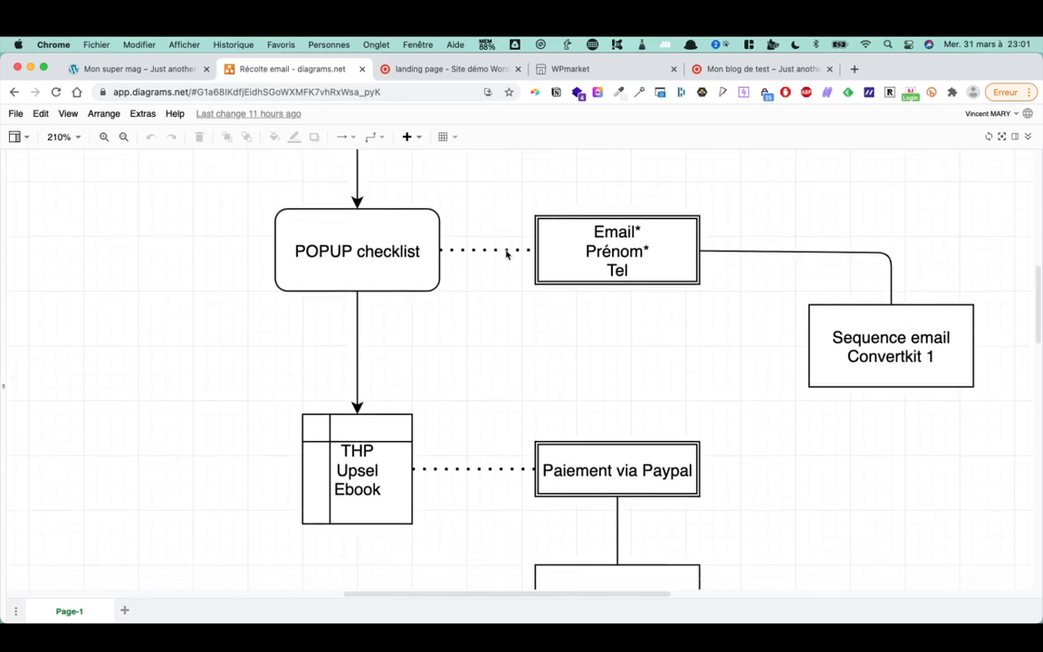
{"action": "scroll", "coordinate": [507, 253], "scroll_direction": "up", "scroll_amount": 4}
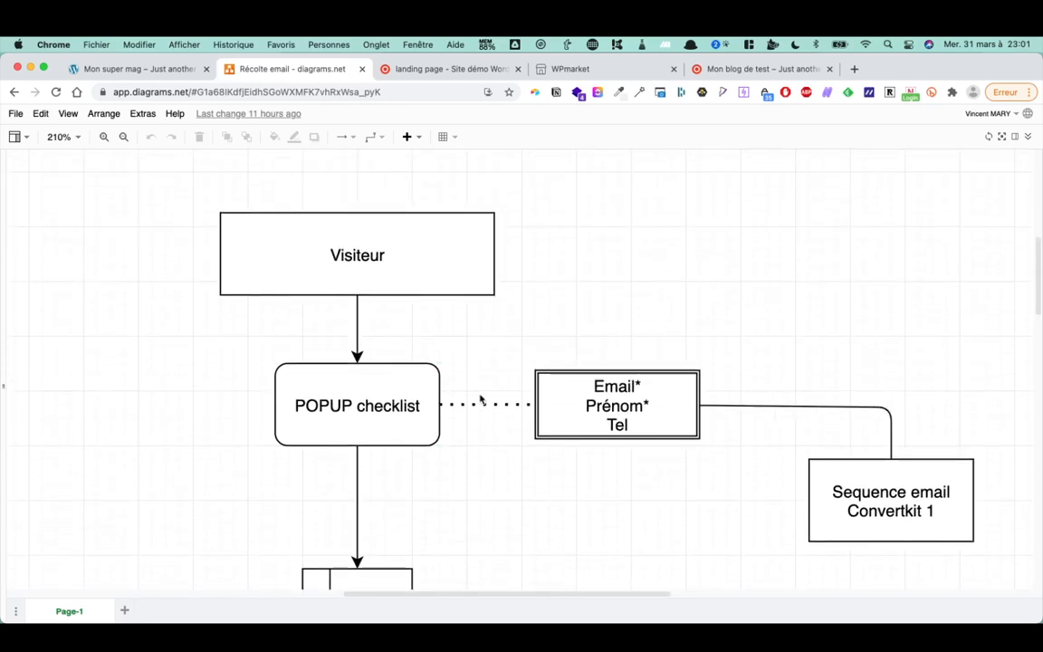
{"action": "scroll", "coordinate": [481, 400], "scroll_direction": "down", "scroll_amount": 3}
{"action": "scroll", "coordinate": [481, 400], "scroll_direction": "left", "scroll_amount": 1}
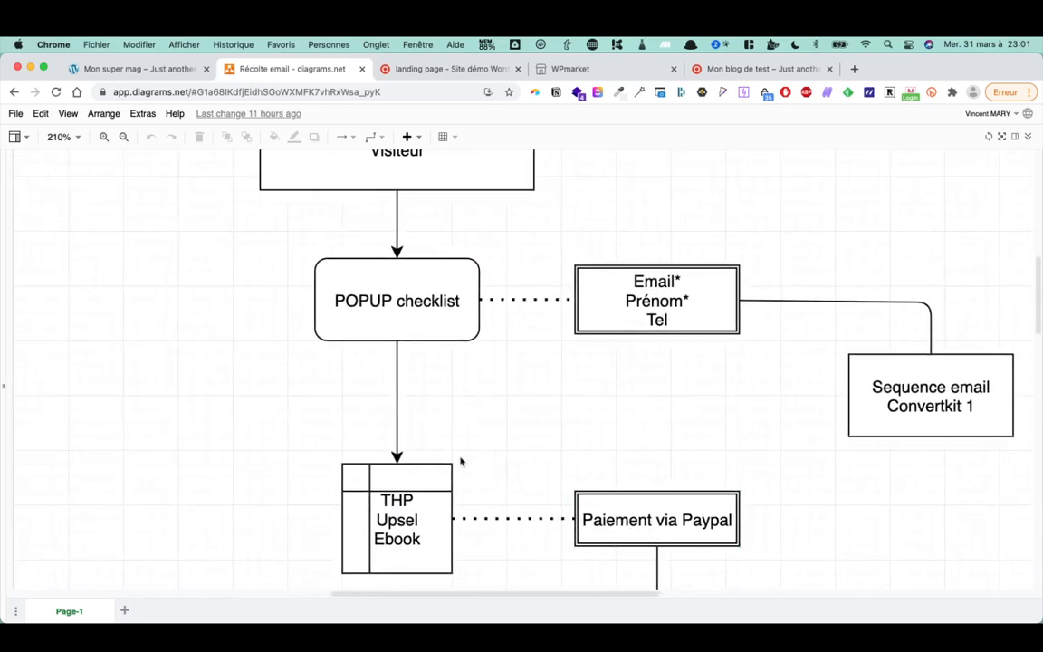
{"action": "scroll", "coordinate": [550, 475], "scroll_direction": "up", "scroll_amount": 3}
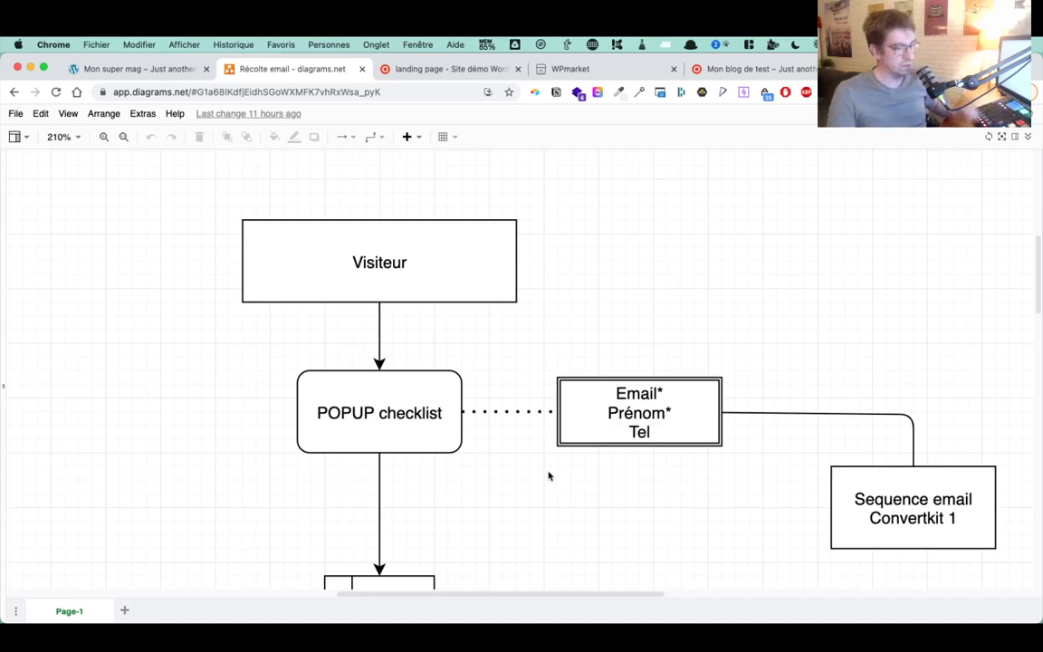
{"action": "scroll", "coordinate": [441, 427], "scroll_direction": "down", "scroll_amount": 3}
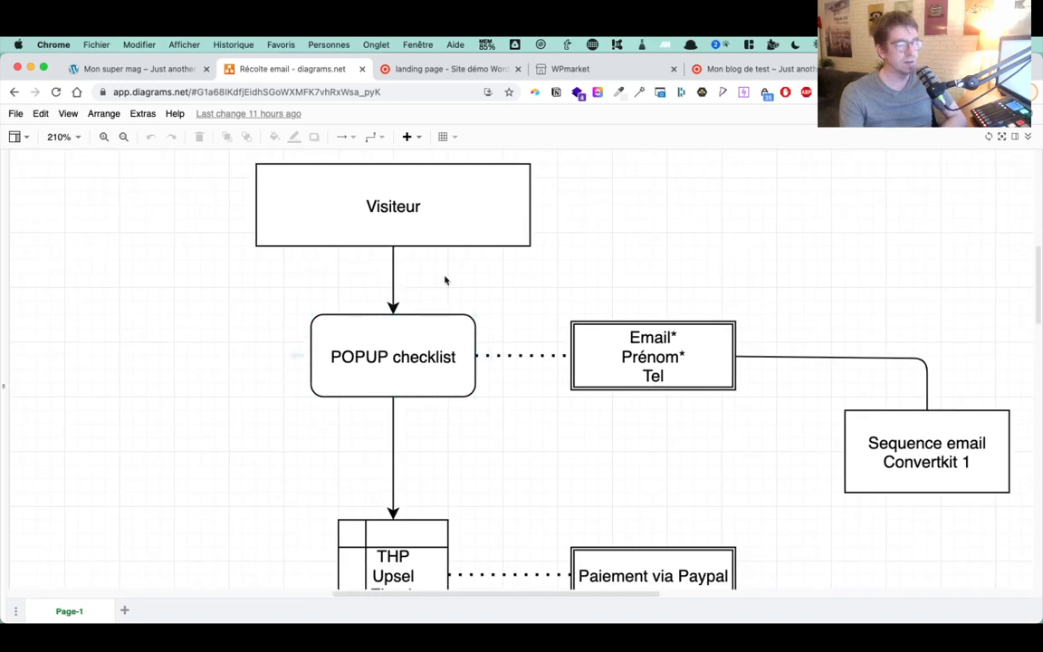
Return to the magazine site's home page and open the article "Make Art and Accessories From Plants in Your Backyard"
{"action": "left_click", "coordinate": [159, 70]}
{"action": "scroll", "coordinate": [396, 258], "scroll_direction": "up", "scroll_amount": 20}
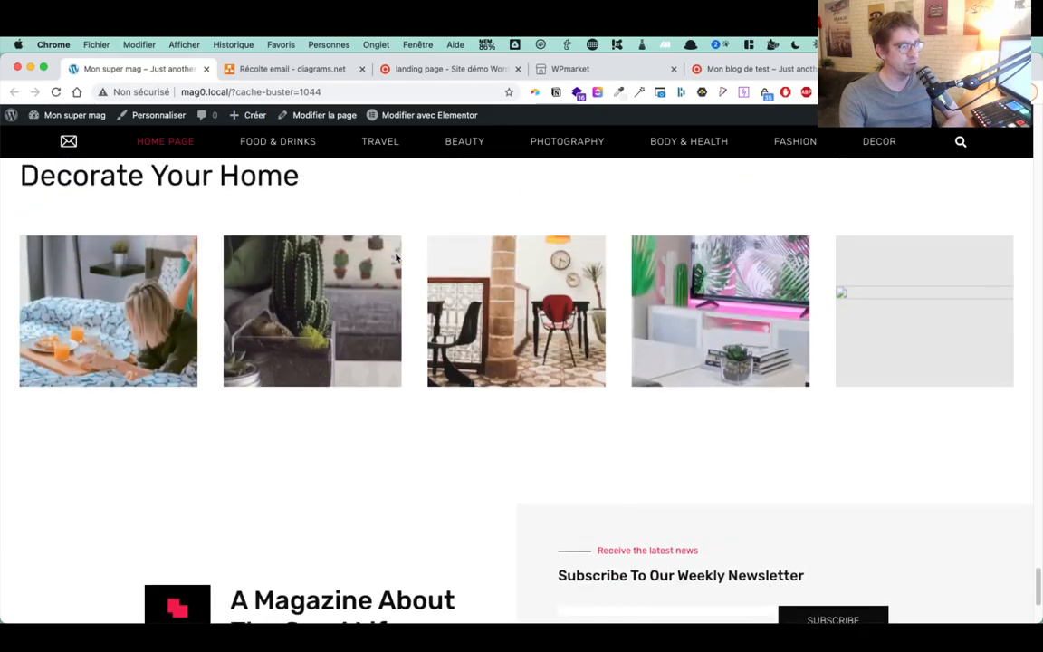
{"action": "scroll", "coordinate": [395, 258], "scroll_direction": "up", "scroll_amount": 10}
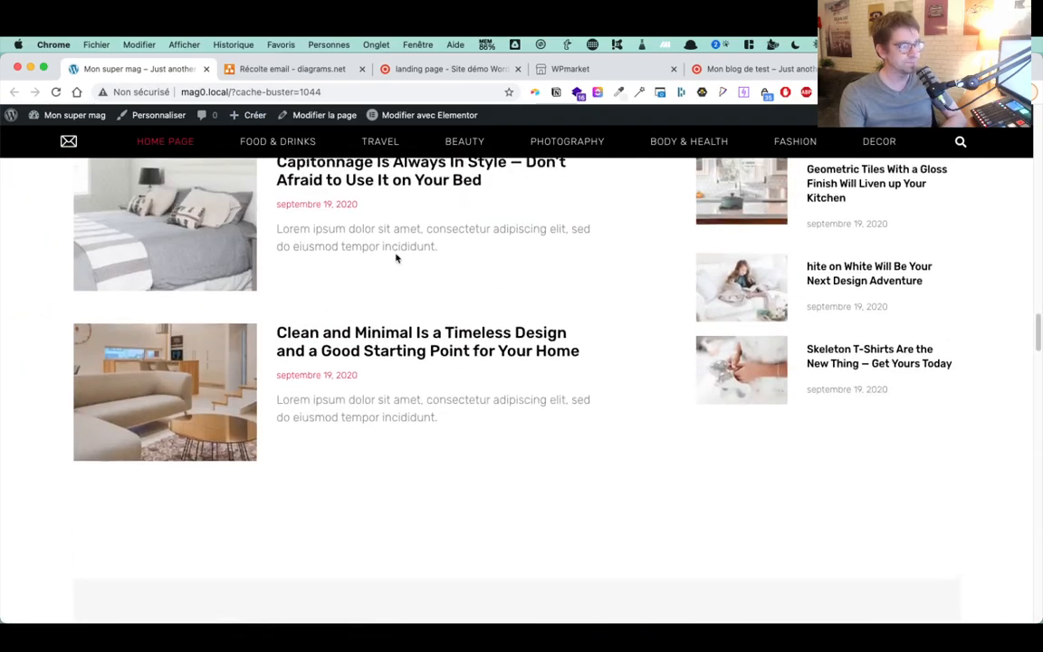
{"action": "left_click", "coordinate": [373, 290]}
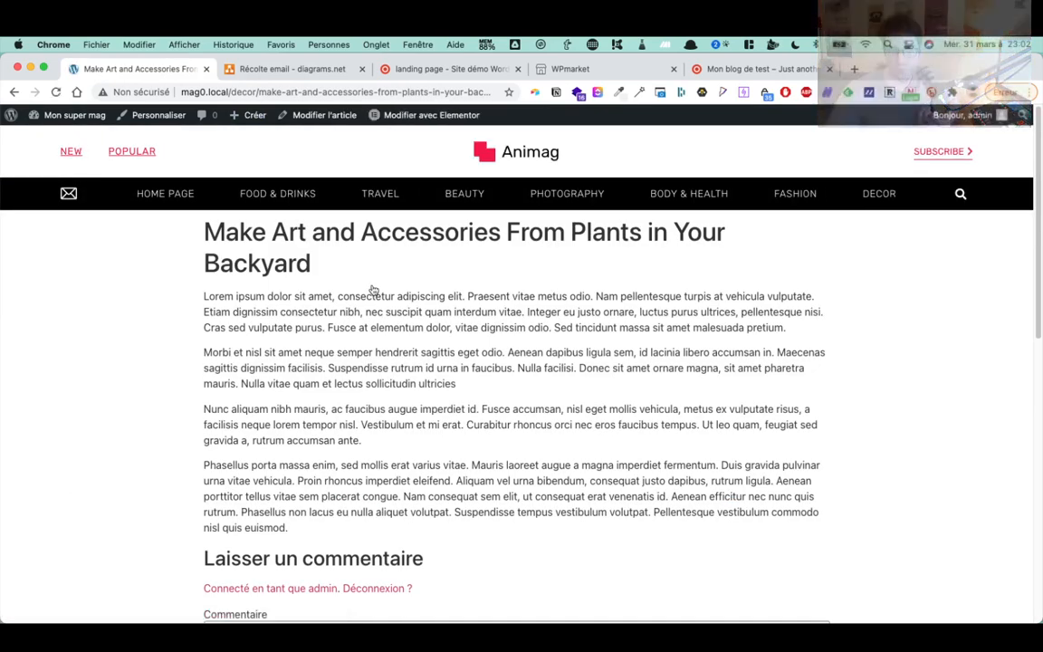
Read down the article to trigger the full-screen DesignMe popup, close it and look over the rest of the page
{"action": "scroll", "coordinate": [376, 299], "scroll_direction": "down", "scroll_amount": 5}
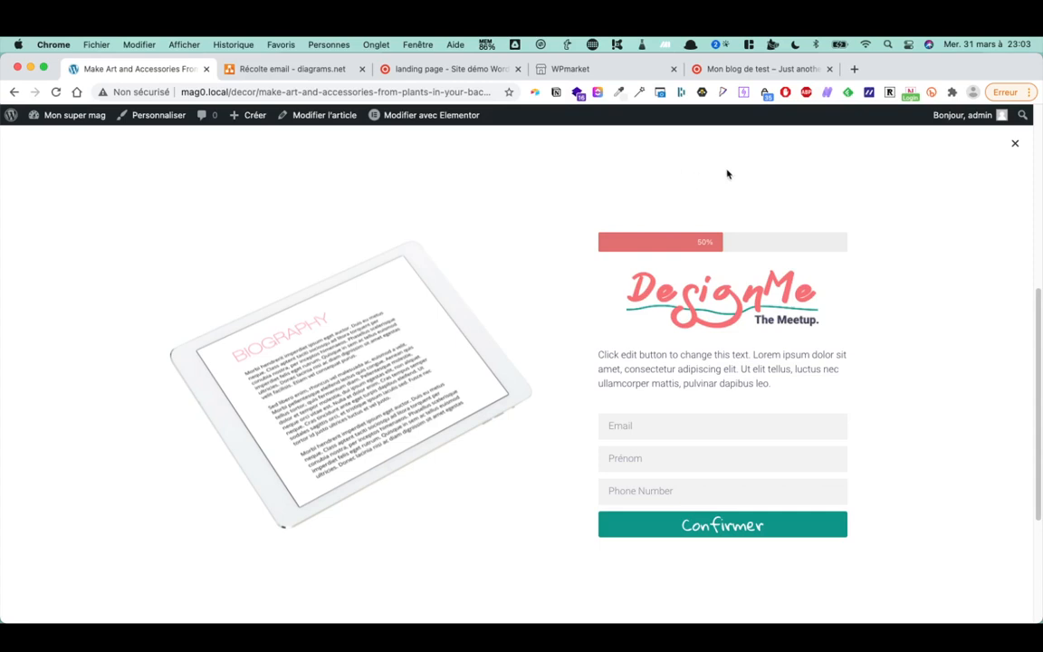
{"action": "left_click", "coordinate": [1012, 147]}
{"action": "scroll", "coordinate": [760, 260], "scroll_direction": "up", "scroll_amount": 5}
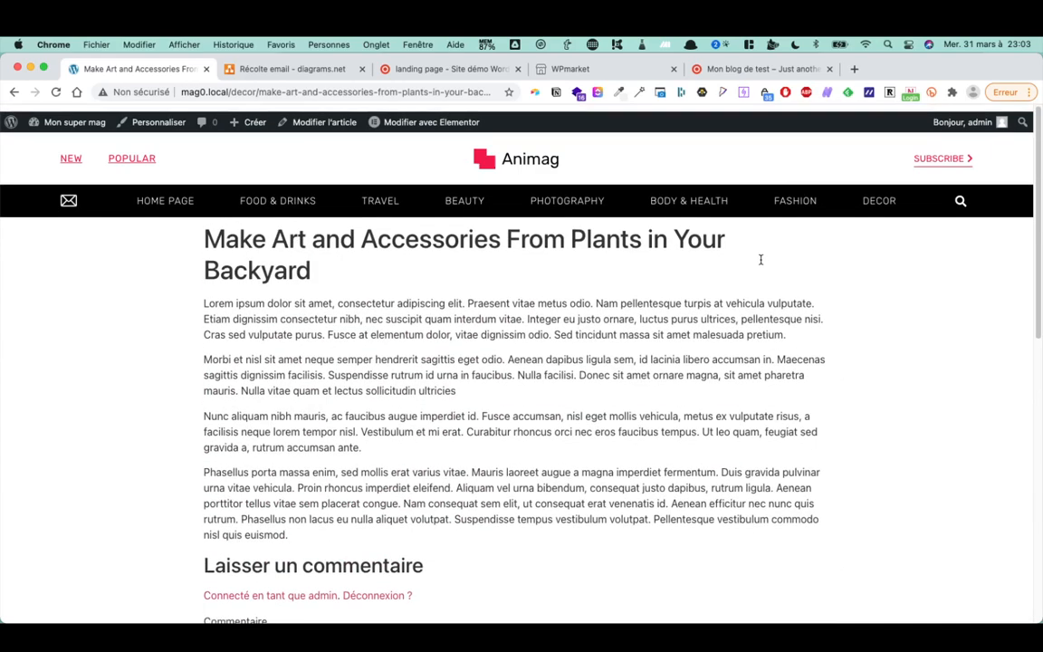
{"action": "scroll", "coordinate": [762, 265], "scroll_direction": "down", "scroll_amount": 7}
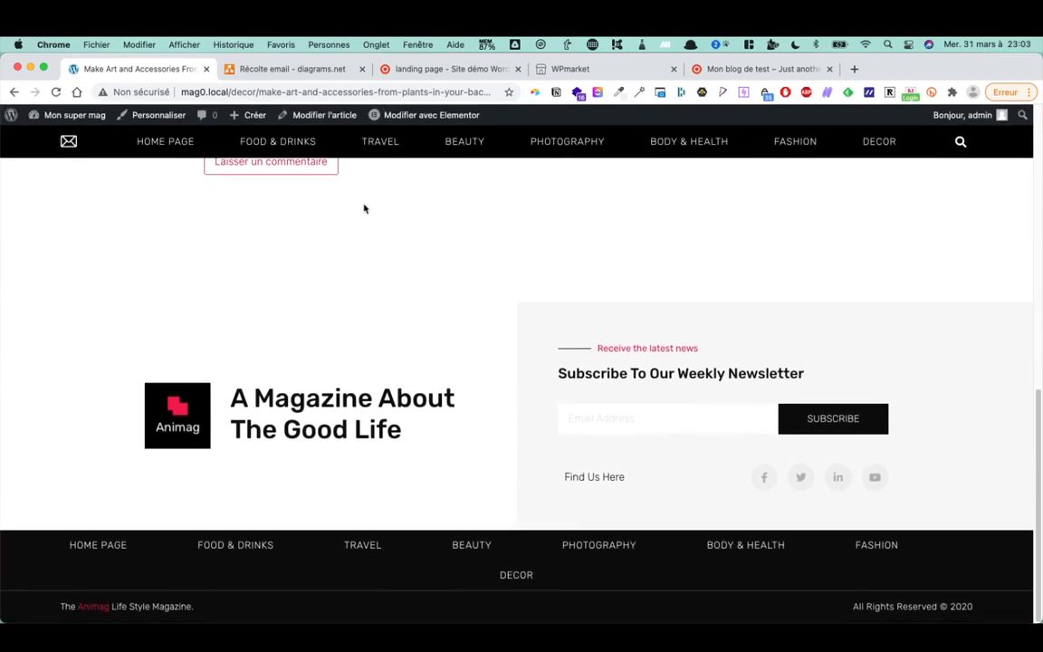
Go to the site's WordPress dashboard and open the list of popup templates (Fenêtres modales)
{"action": "mouse_move", "coordinate": [79, 118]}
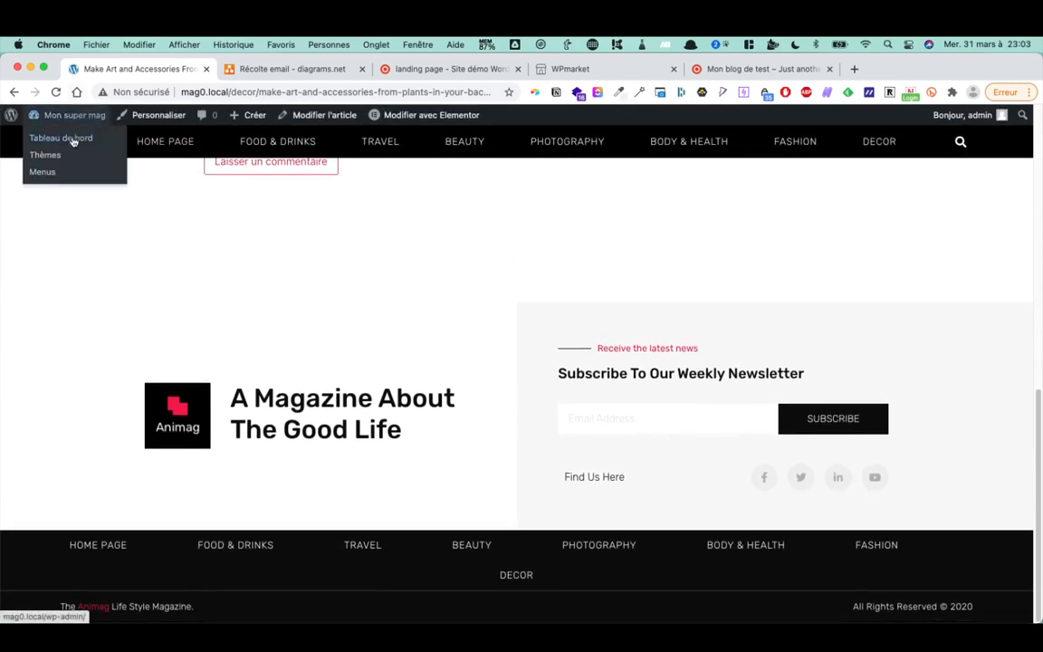
{"action": "left_click", "coordinate": [73, 140]}
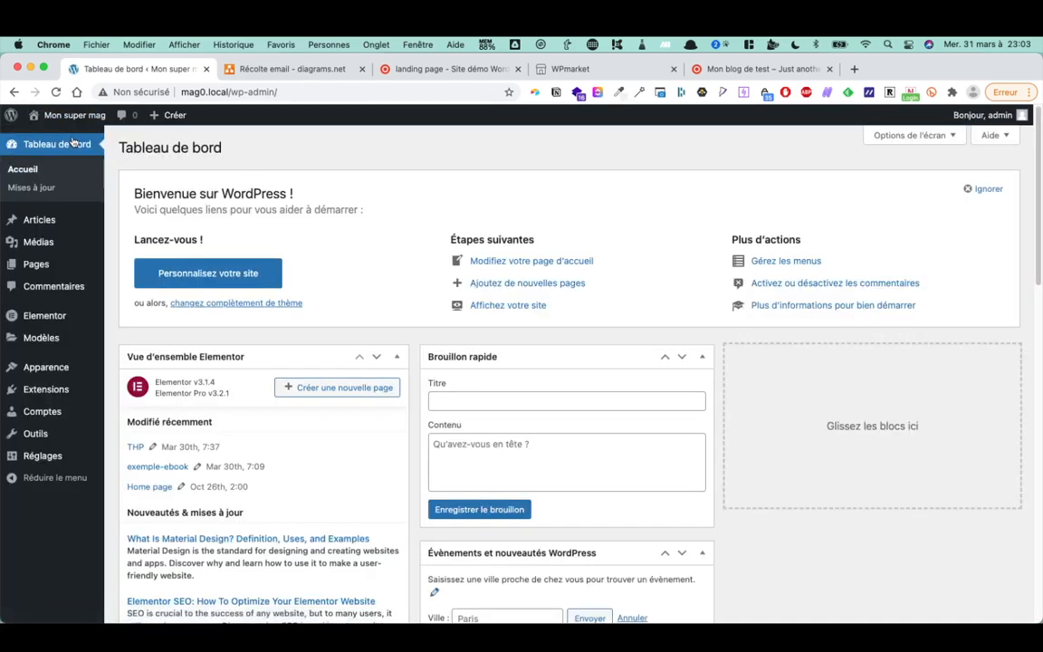
{"action": "mouse_move", "coordinate": [65, 334]}
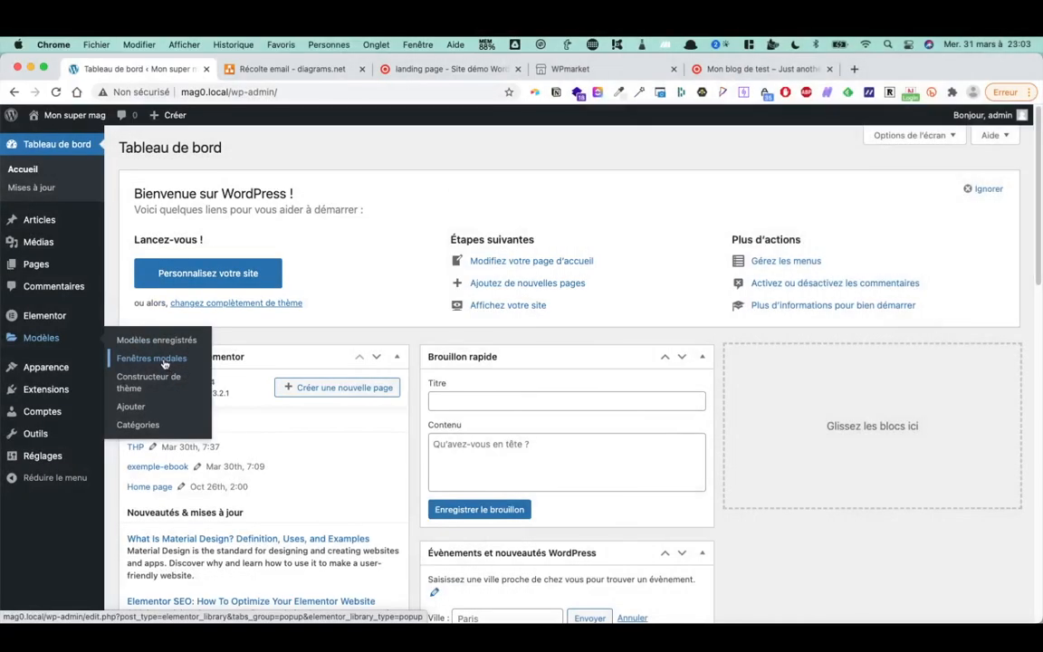
{"action": "left_click", "coordinate": [165, 362]}
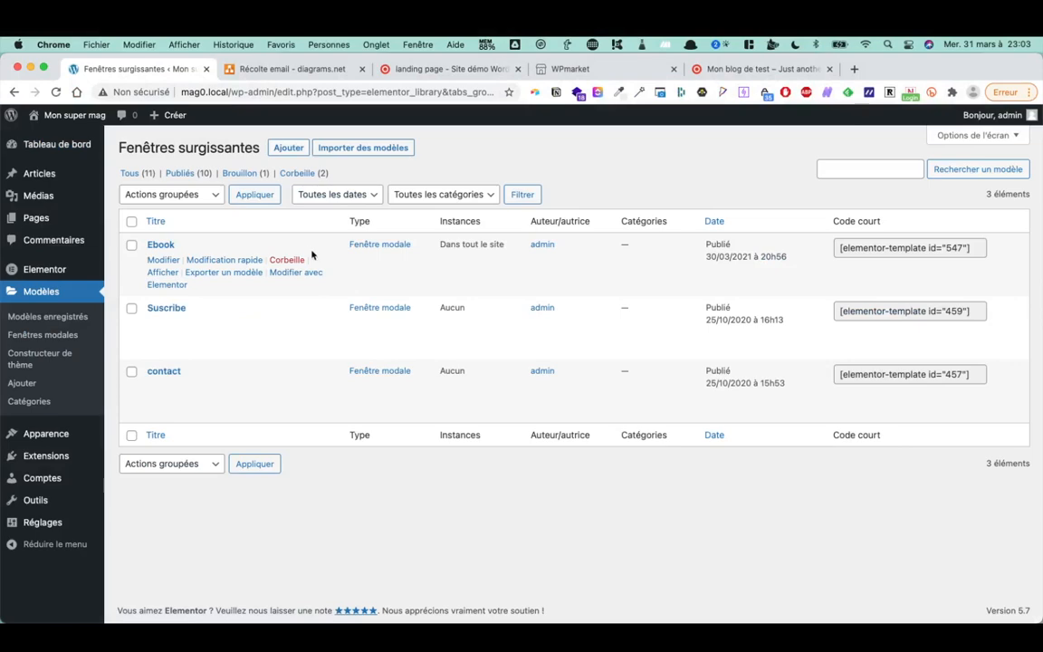
Create a new popup template of type Fenêtre modale named "Ebook-2"
{"action": "left_click", "coordinate": [291, 149]}
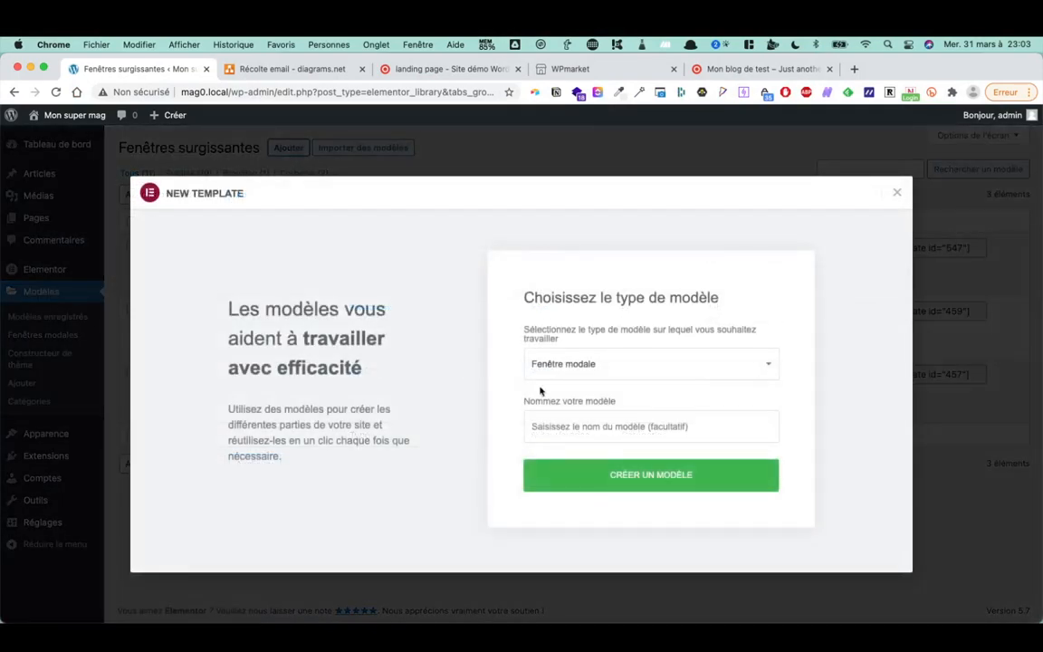
{"action": "left_click", "coordinate": [562, 426]}
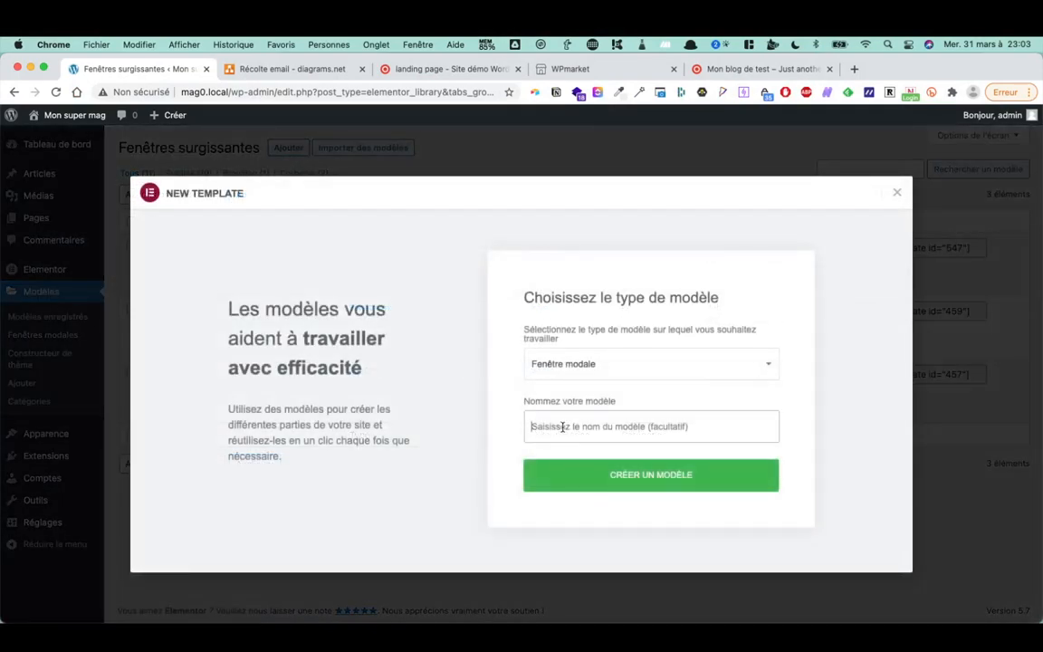
{"action": "type", "text": "Ebook-2"}
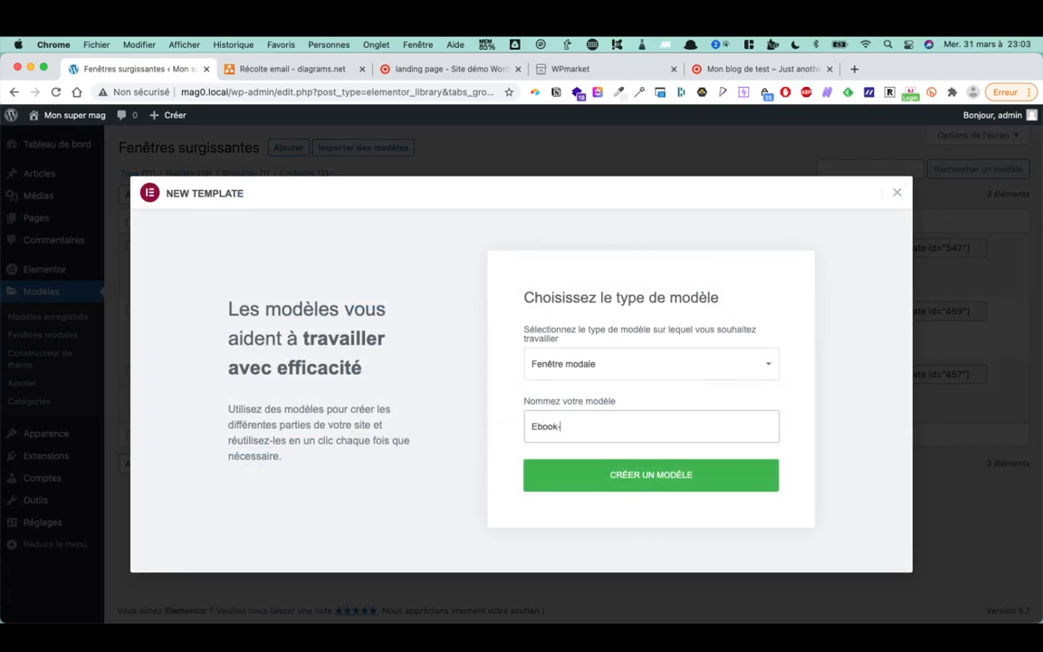
{"action": "left_click", "coordinate": [593, 474]}
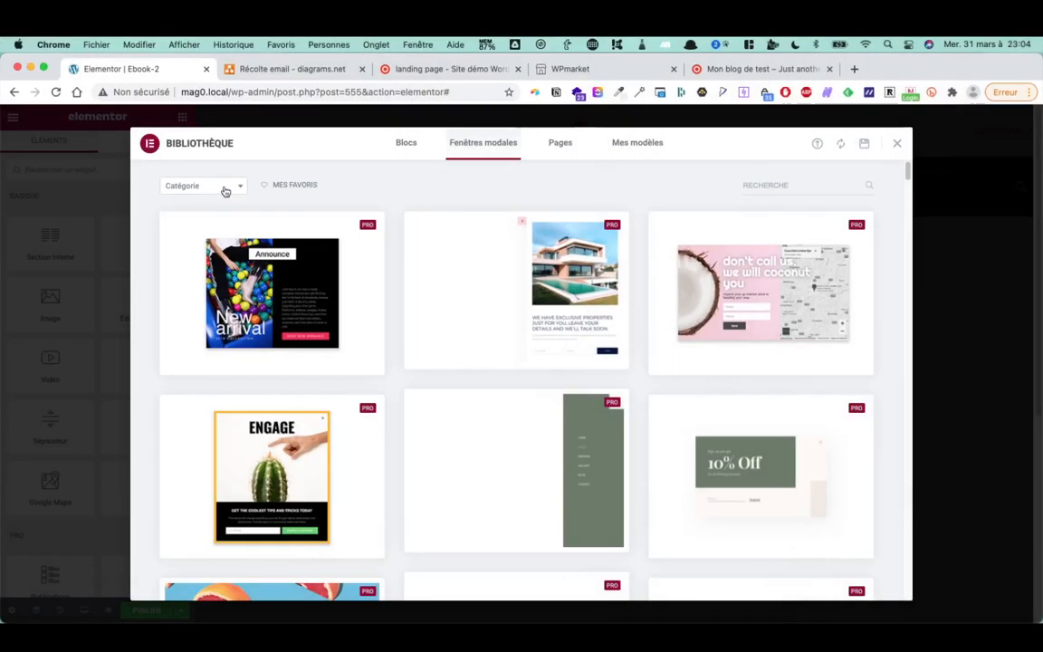
Filter the popup library by the Full Screen category and insert the "DesignMe The Meetup" template
{"action": "left_click", "coordinate": [226, 190]}
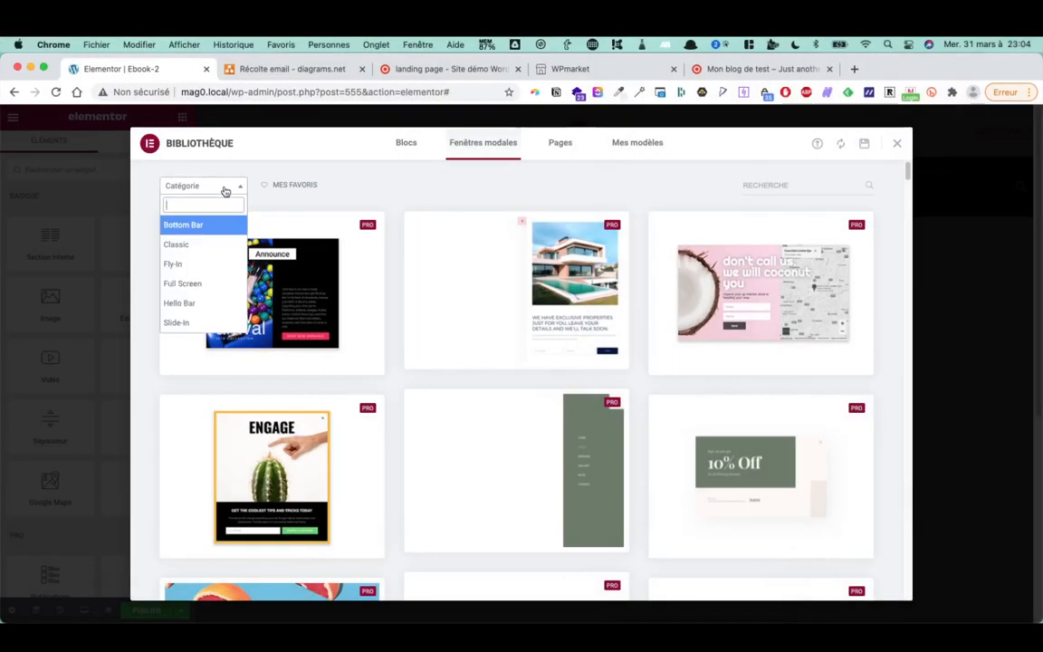
{"action": "left_click", "coordinate": [186, 283]}
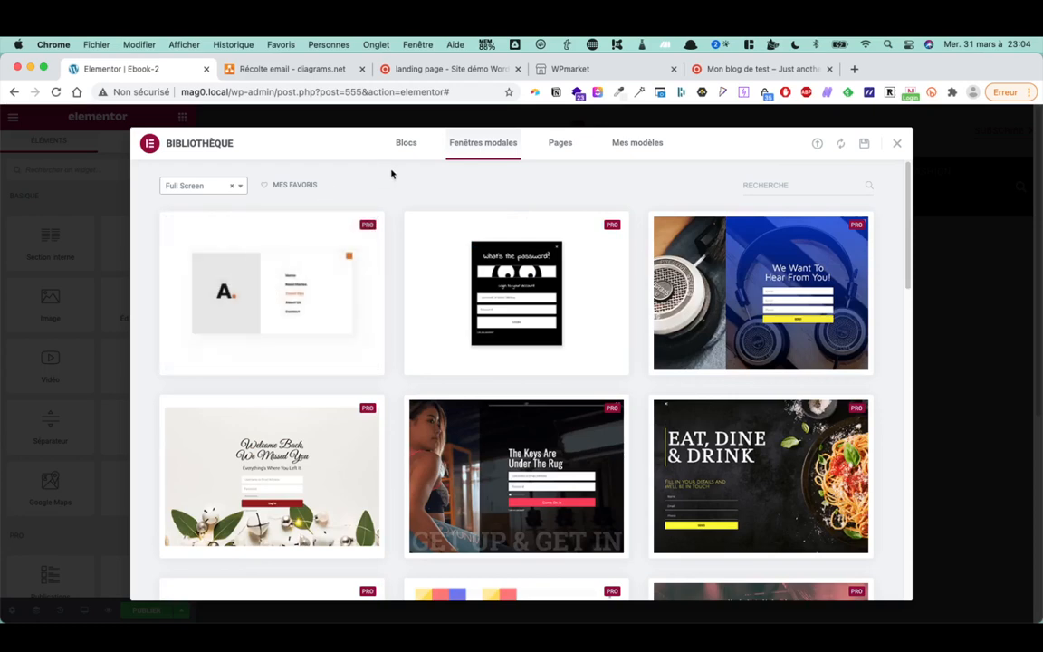
{"action": "scroll", "coordinate": [391, 174], "scroll_direction": "down", "scroll_amount": 5}
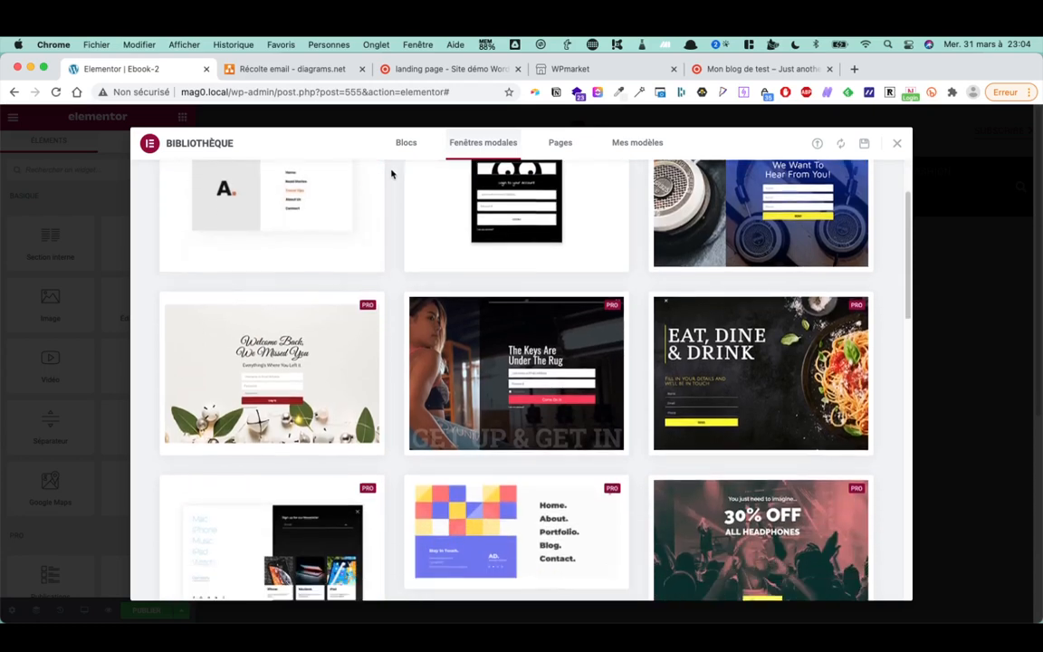
{"action": "scroll", "coordinate": [391, 174], "scroll_direction": "down", "scroll_amount": 6}
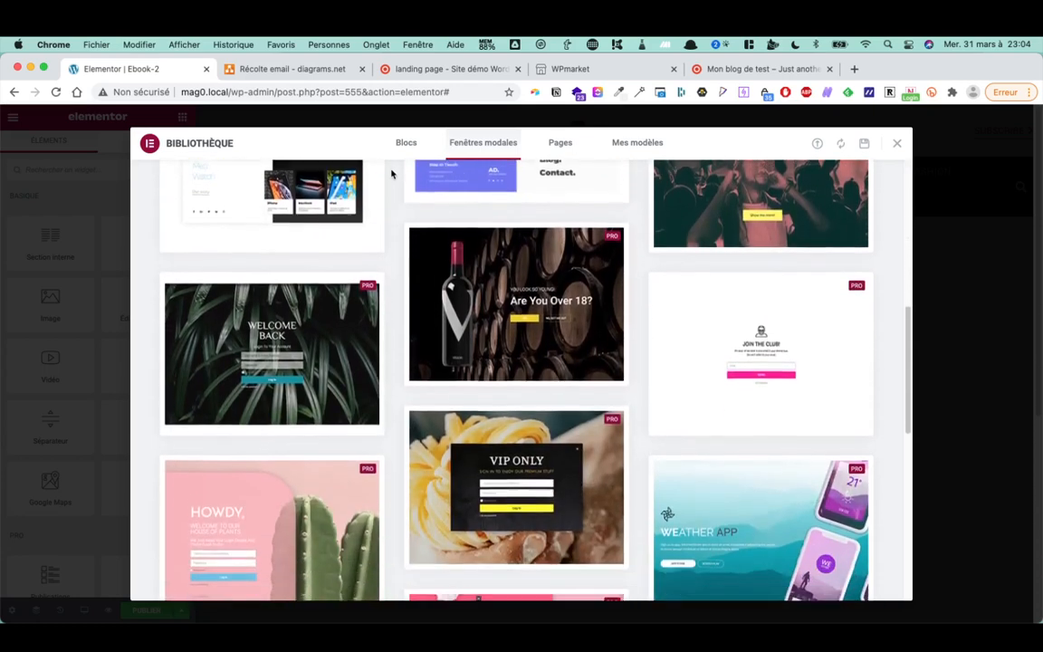
{"action": "scroll", "coordinate": [391, 174], "scroll_direction": "down", "scroll_amount": 2}
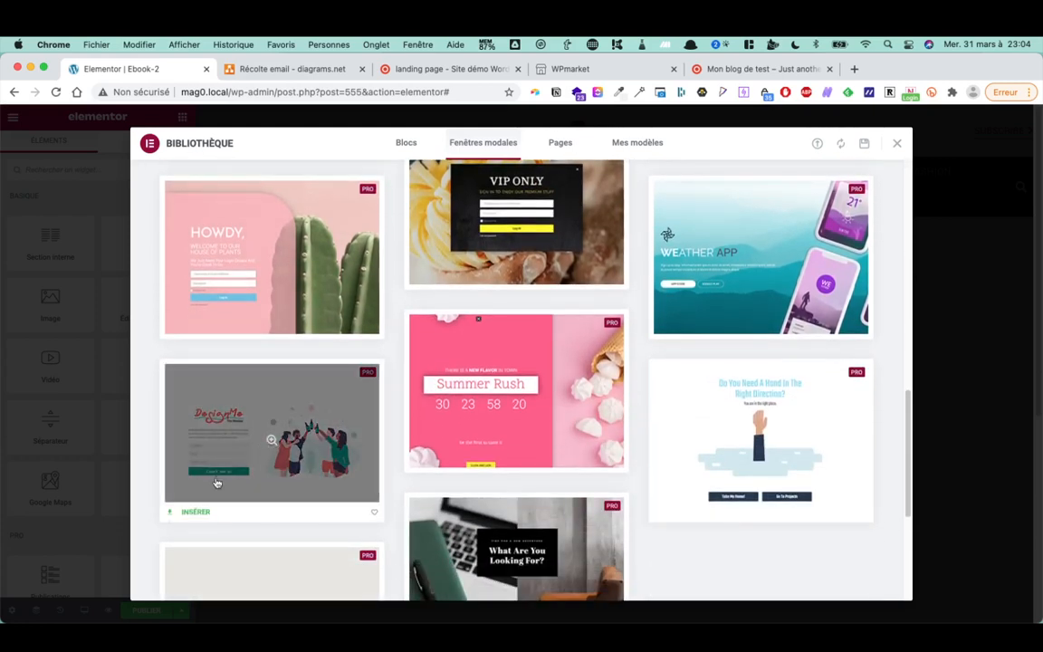
{"action": "left_click", "coordinate": [185, 437]}
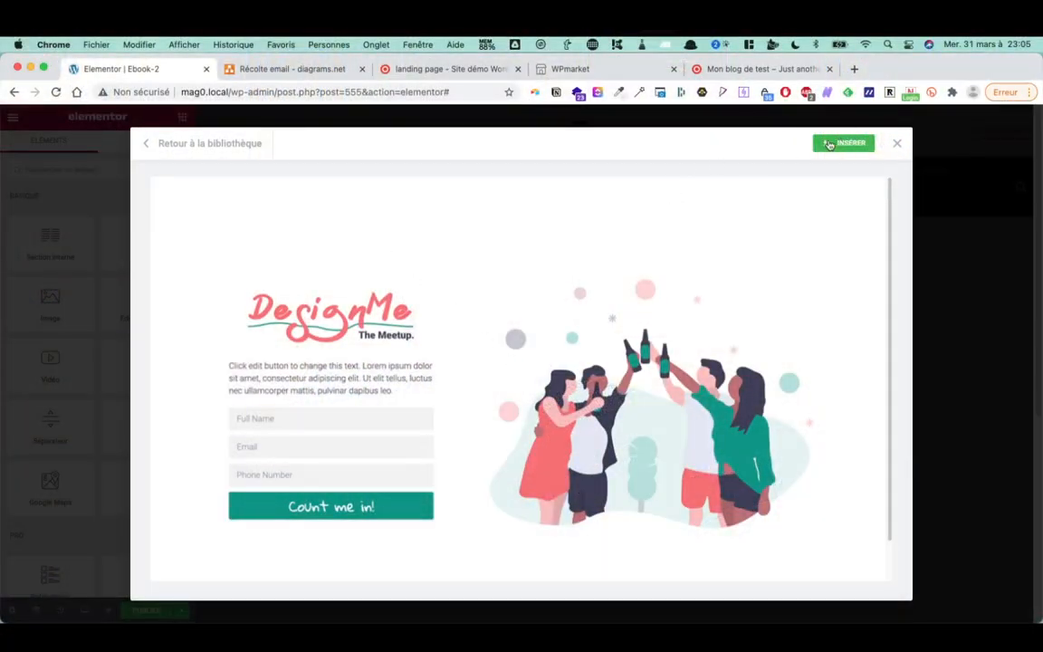
{"action": "left_click", "coordinate": [838, 145]}
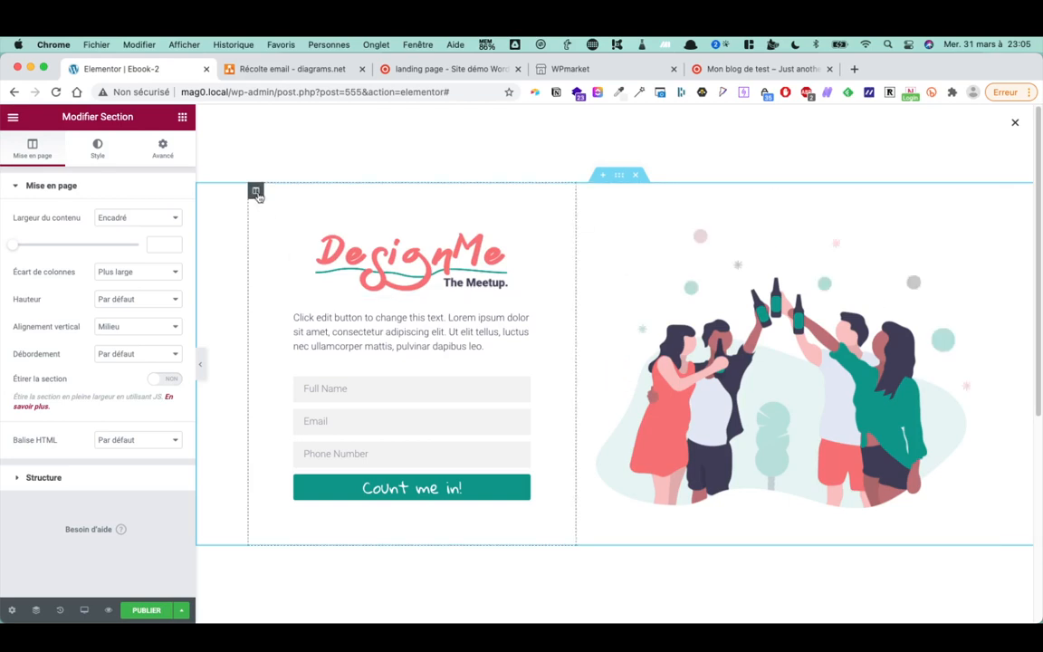
Move the form column to the other side of the illustration and delete the illustration image
{"action": "left_click_drag", "start_coordinate": [256, 193], "coordinate": [798, 217]}
{"action": "right_click", "coordinate": [478, 282]}
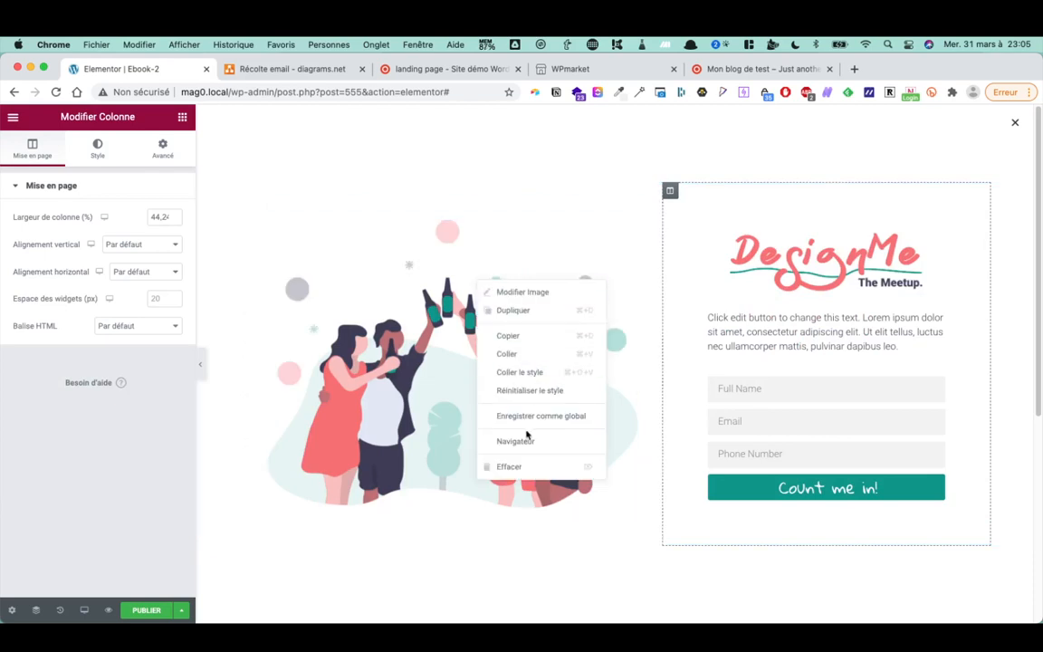
{"action": "left_click", "coordinate": [532, 466]}
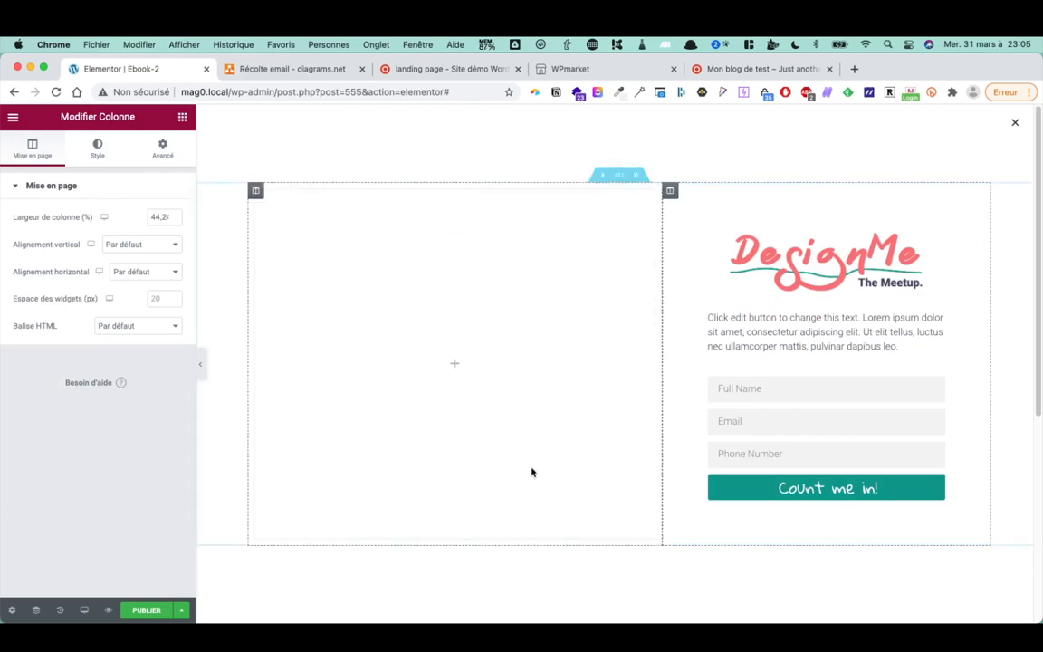
Add an Image widget to the empty column and insert the tablet picture 7-1.png from the media library
{"action": "left_click", "coordinate": [184, 119]}
{"action": "left_click_drag", "start_coordinate": [51, 312], "coordinate": [470, 315]}
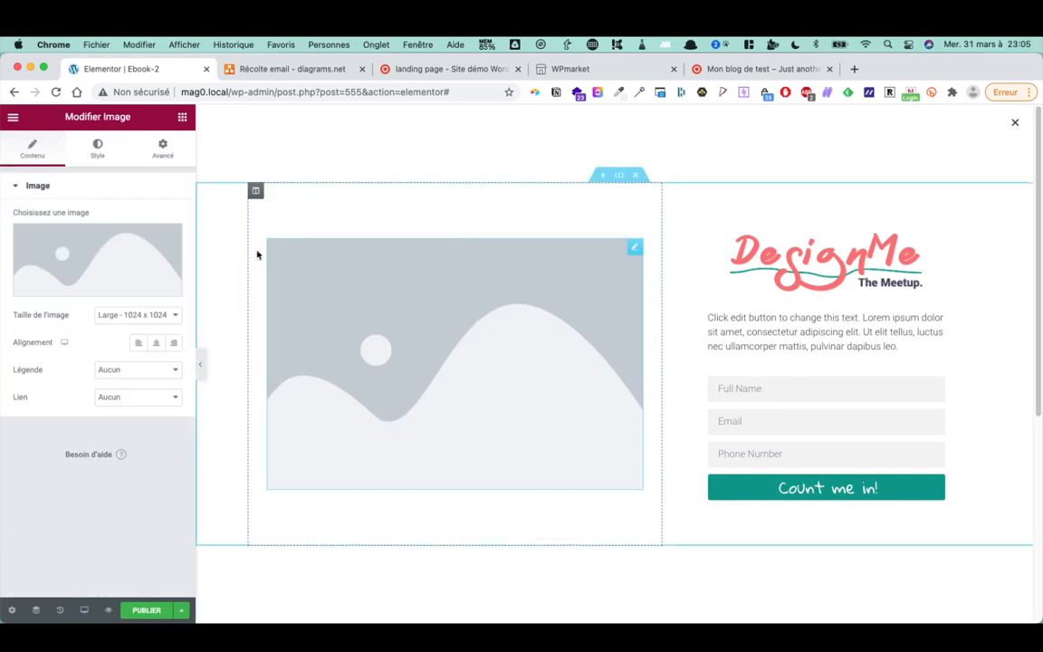
{"action": "left_click", "coordinate": [81, 256]}
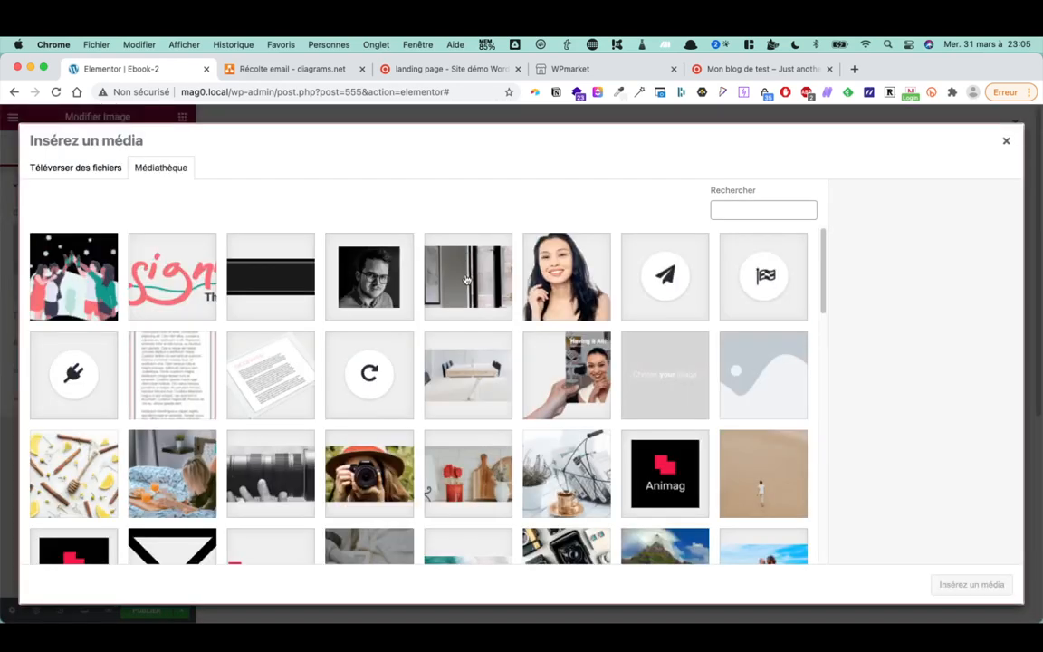
{"action": "scroll", "coordinate": [466, 280], "scroll_direction": "down", "scroll_amount": 10}
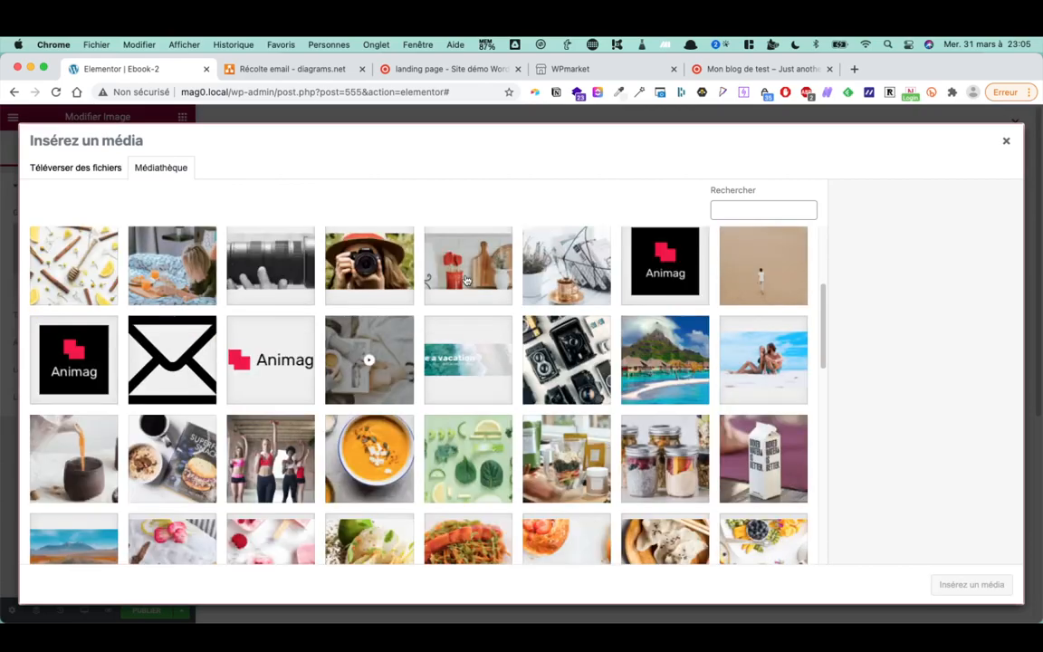
{"action": "scroll", "coordinate": [466, 280], "scroll_direction": "down", "scroll_amount": 20}
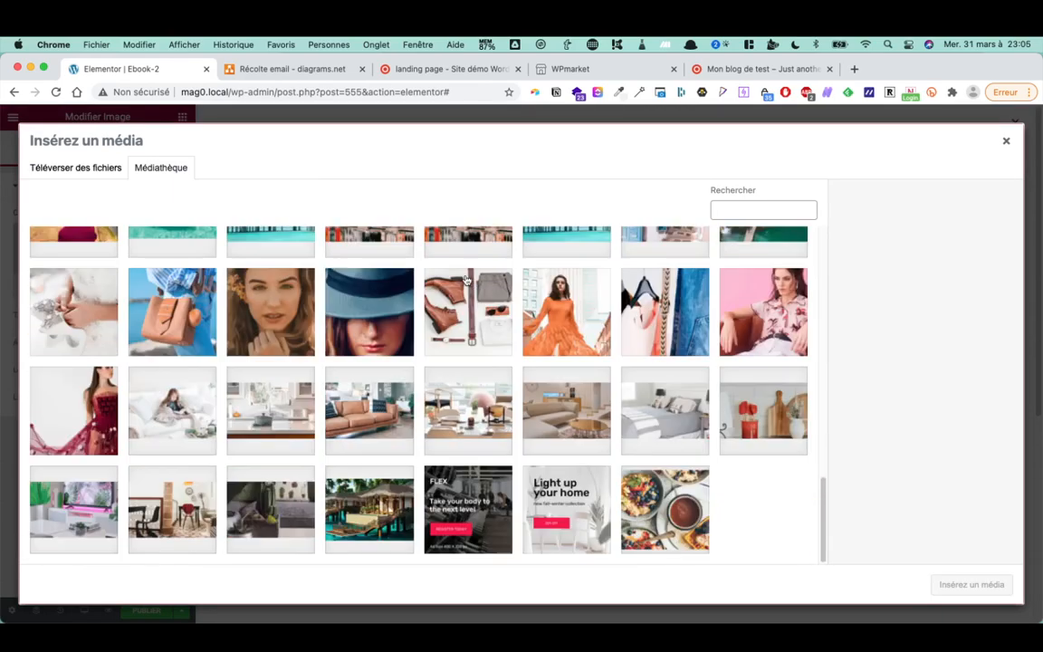
{"action": "scroll", "coordinate": [466, 285], "scroll_direction": "up", "scroll_amount": 20}
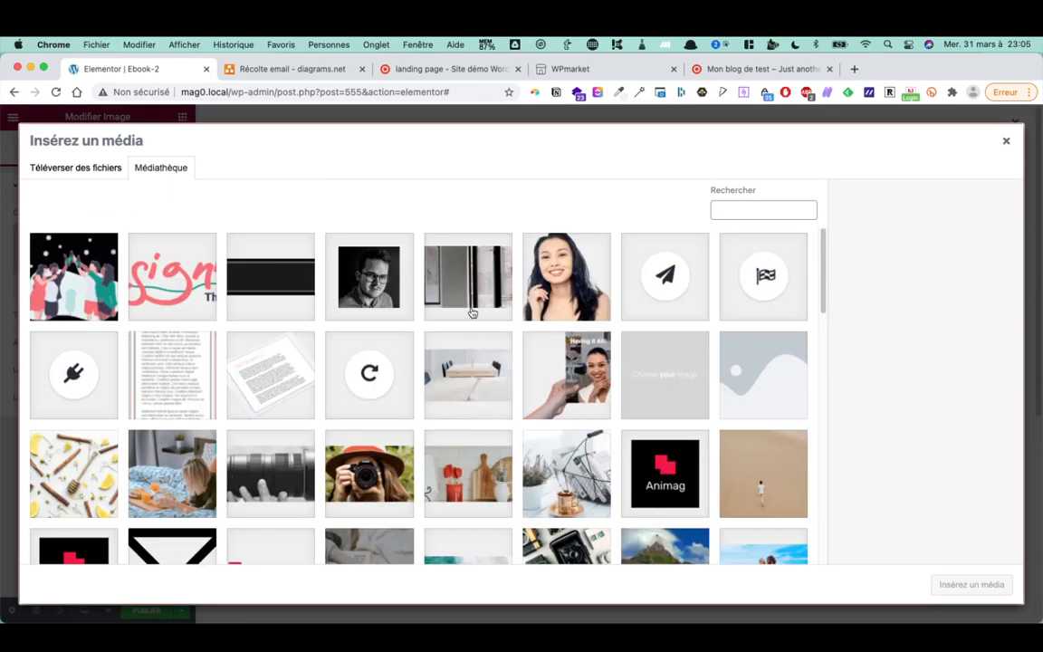
{"action": "left_click", "coordinate": [259, 346]}
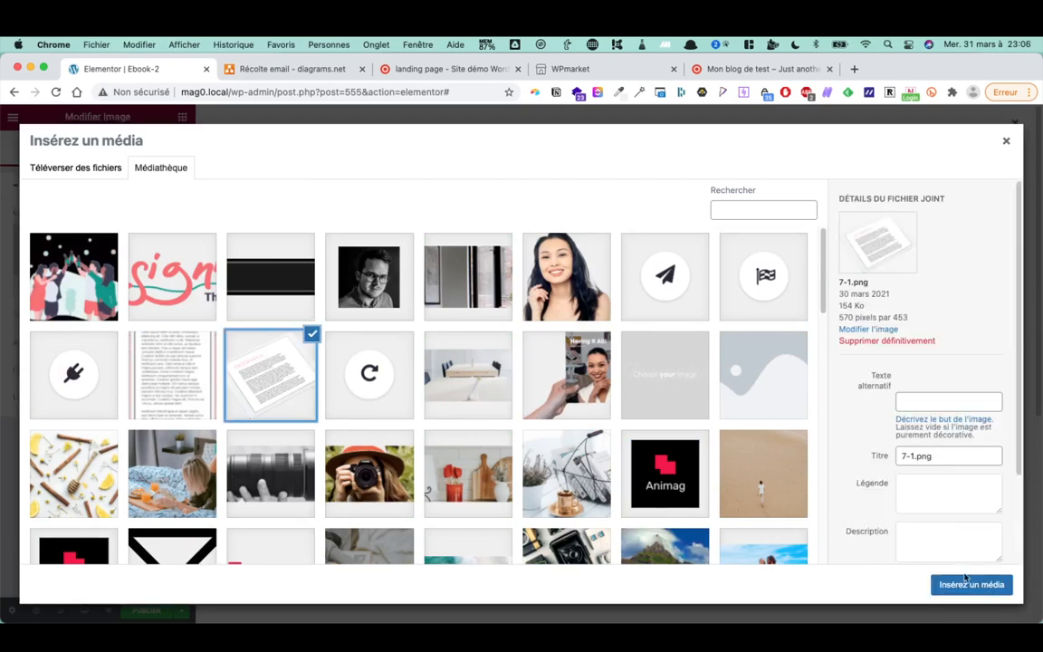
{"action": "left_click", "coordinate": [966, 586]}
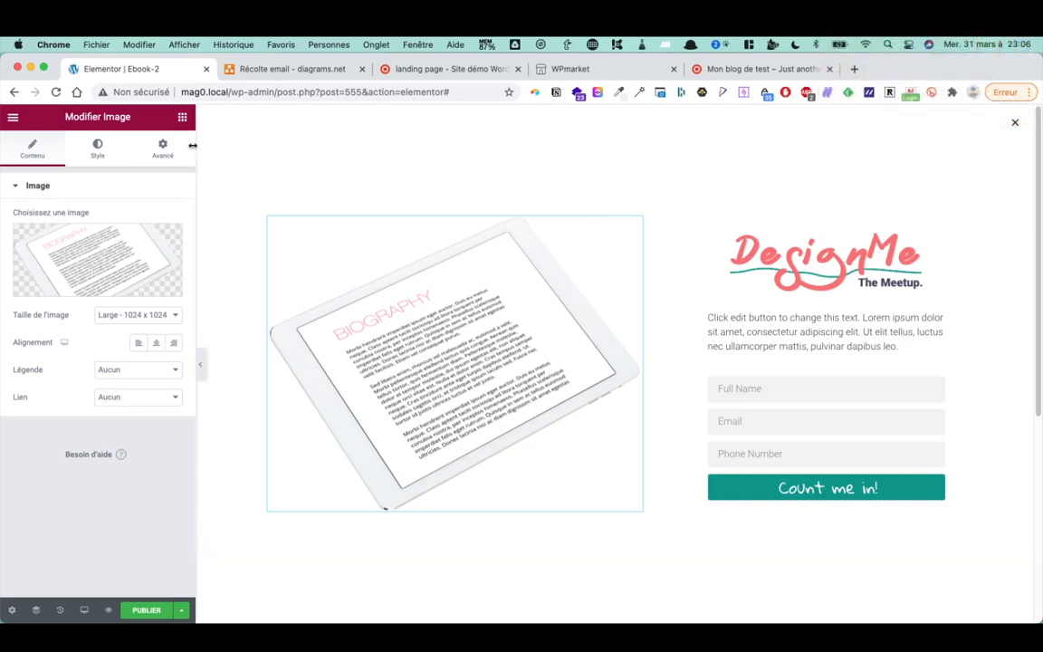
Switch to the diagrams.net funnel, review the POPUP checklist, ebook upsell and PayPal payment blocks, and return to Elementor
{"action": "left_click", "coordinate": [183, 119]}
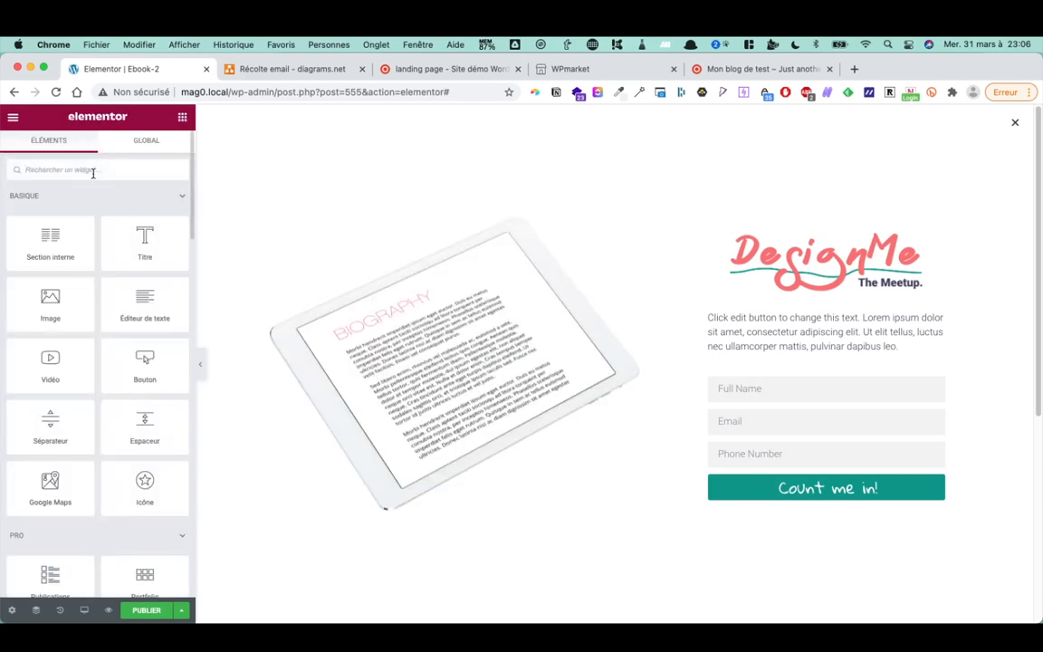
{"action": "left_click", "coordinate": [280, 68]}
{"action": "left_click", "coordinate": [412, 353]}
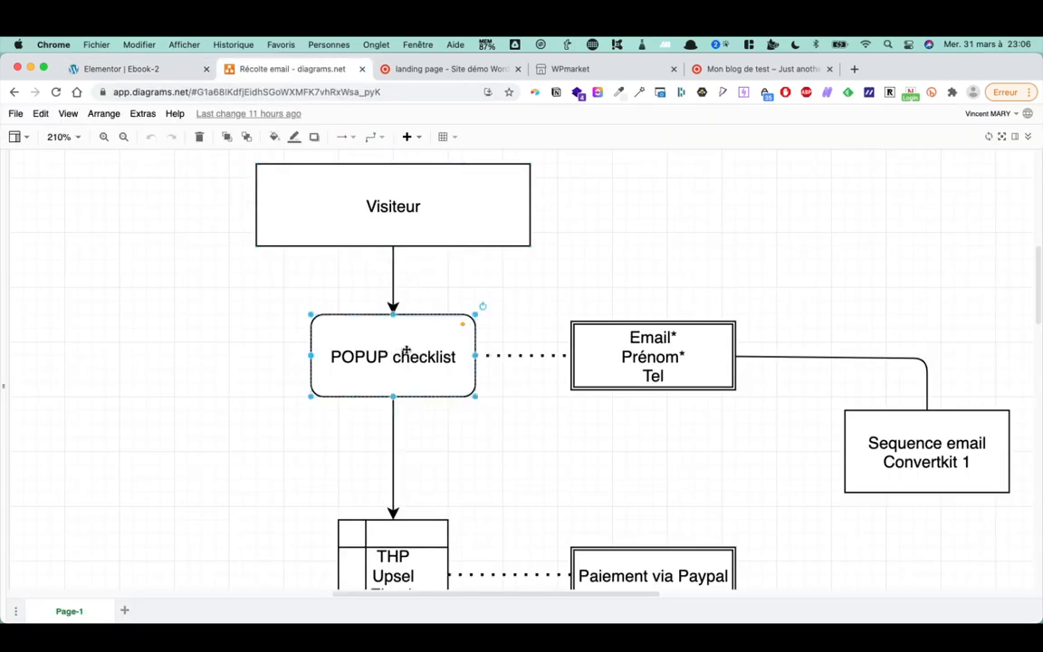
{"action": "scroll", "coordinate": [427, 356], "scroll_direction": "down", "scroll_amount": 5}
{"action": "left_click", "coordinate": [425, 441]}
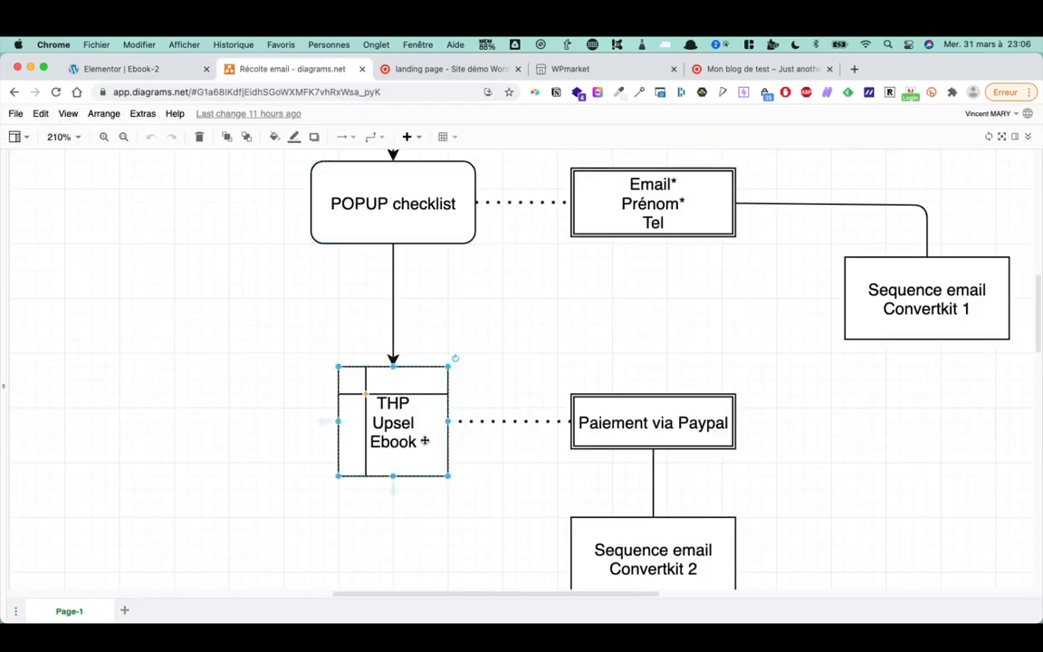
{"action": "left_click", "coordinate": [690, 433]}
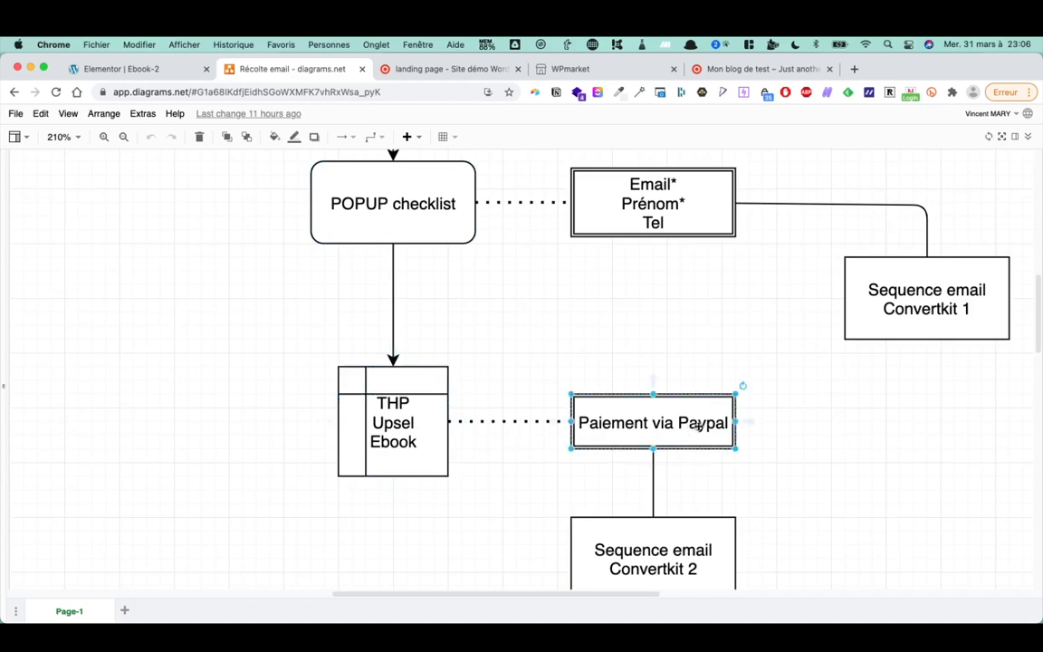
{"action": "scroll", "coordinate": [478, 331], "scroll_direction": "up", "scroll_amount": 3}
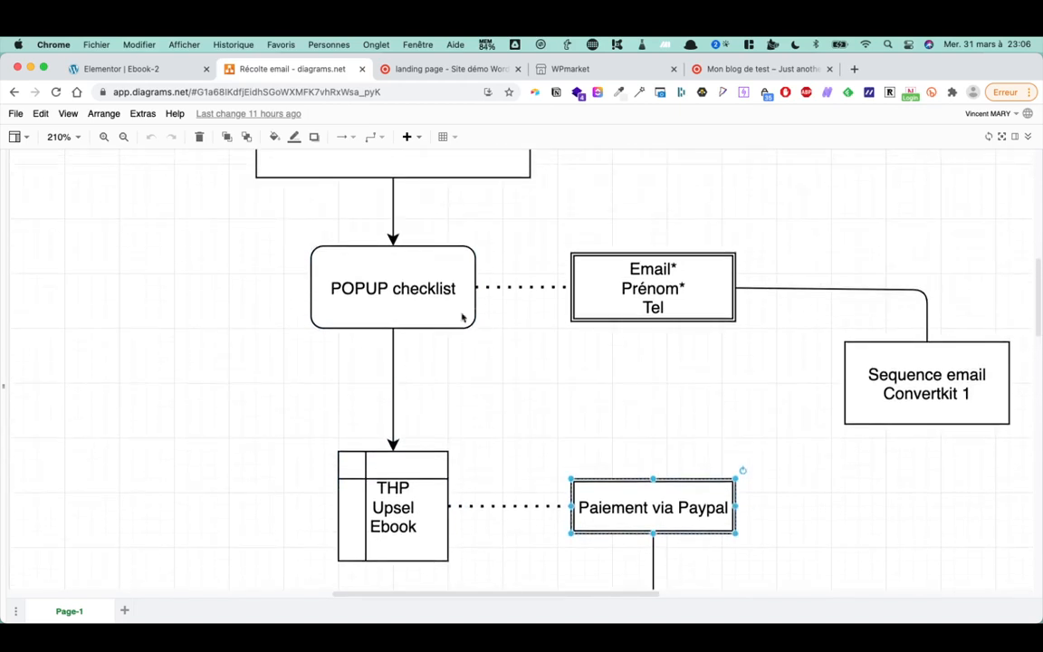
{"action": "left_click", "coordinate": [163, 73]}
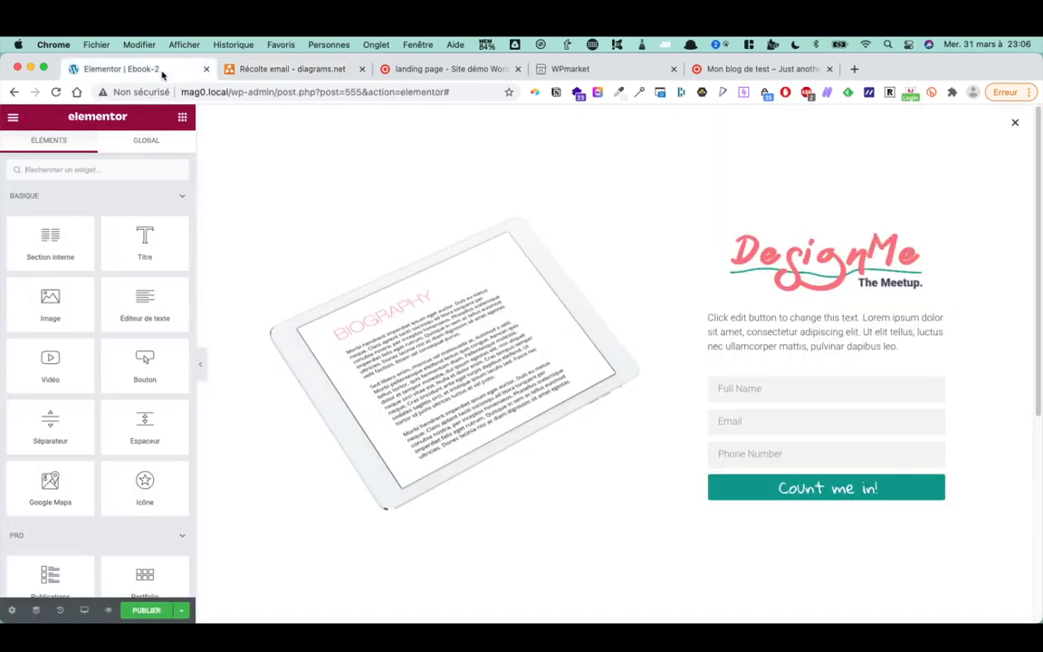
{"action": "left_click", "coordinate": [136, 172]}
{"action": "type", "text": "com"}
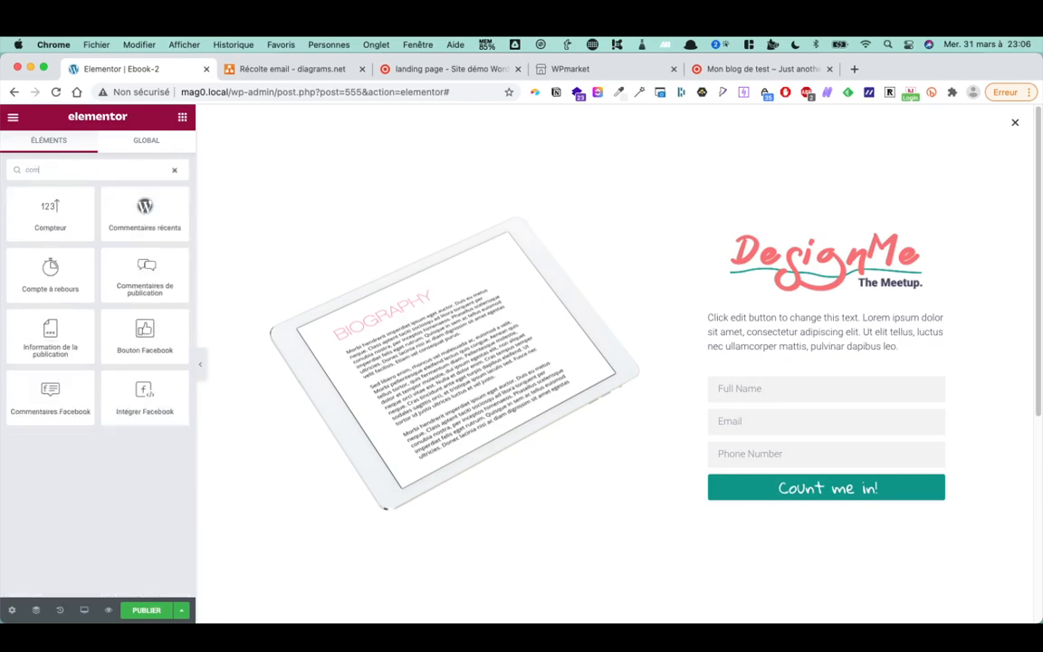
{"action": "key", "text": "BackSpace"}
{"action": "key", "text": "BackSpace"}
{"action": "key", "text": "BackSpace"}
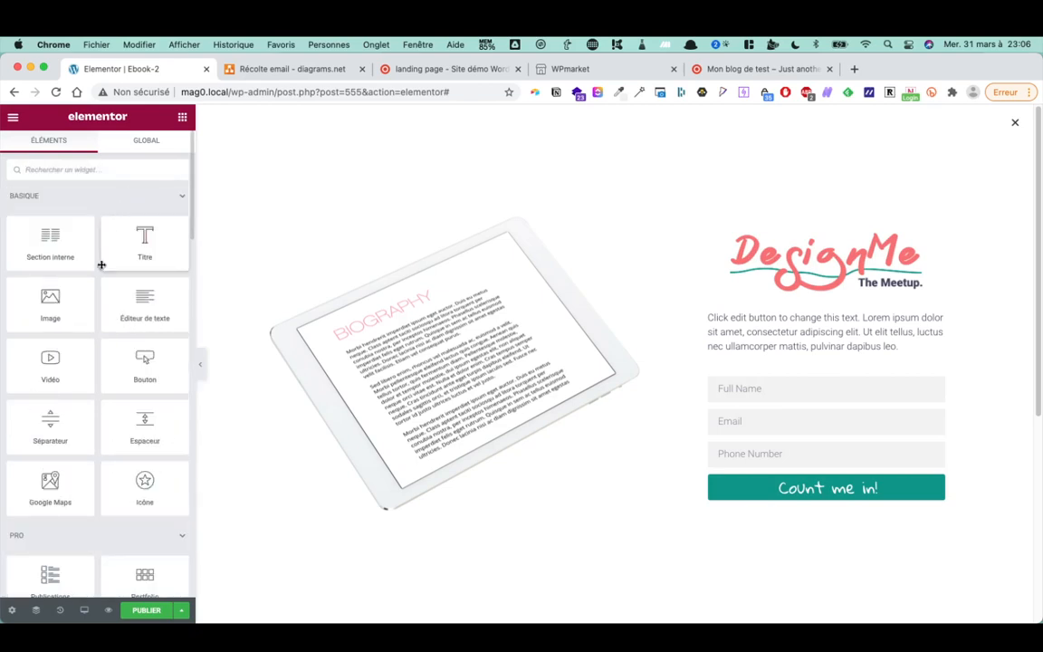
{"action": "scroll", "coordinate": [101, 277], "scroll_direction": "down", "scroll_amount": 3}
{"action": "scroll", "coordinate": [102, 279], "scroll_direction": "up", "scroll_amount": 3}
Search the widgets for "pro" and place a Barre de progression above the DesignMe logo
{"action": "left_click", "coordinate": [83, 169]}
{"action": "type", "text": "pri"}
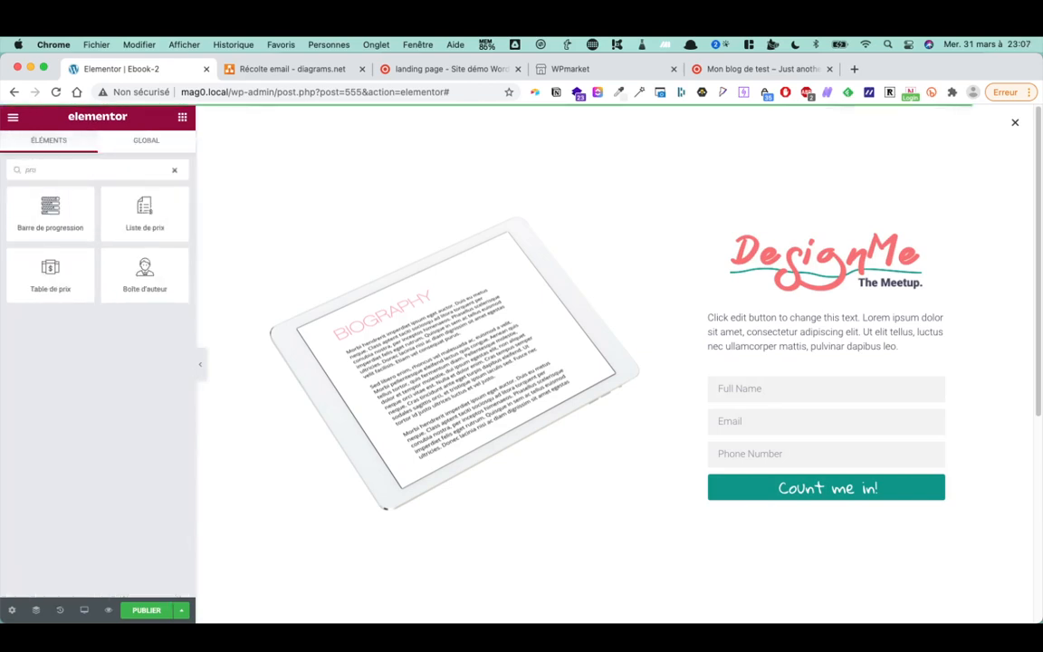
{"action": "left_click_drag", "start_coordinate": [50, 204], "coordinate": [845, 236]}
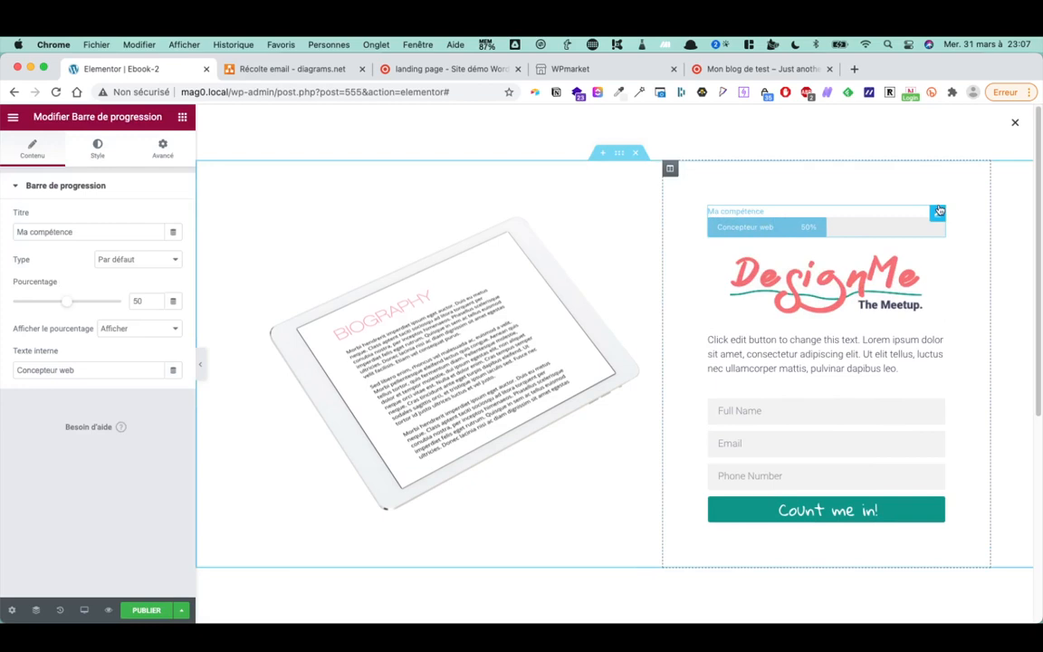
Clear the progress bar's inner text and its title
{"action": "triple_click", "coordinate": [125, 366]}
{"action": "key", "text": "BackSpace"}
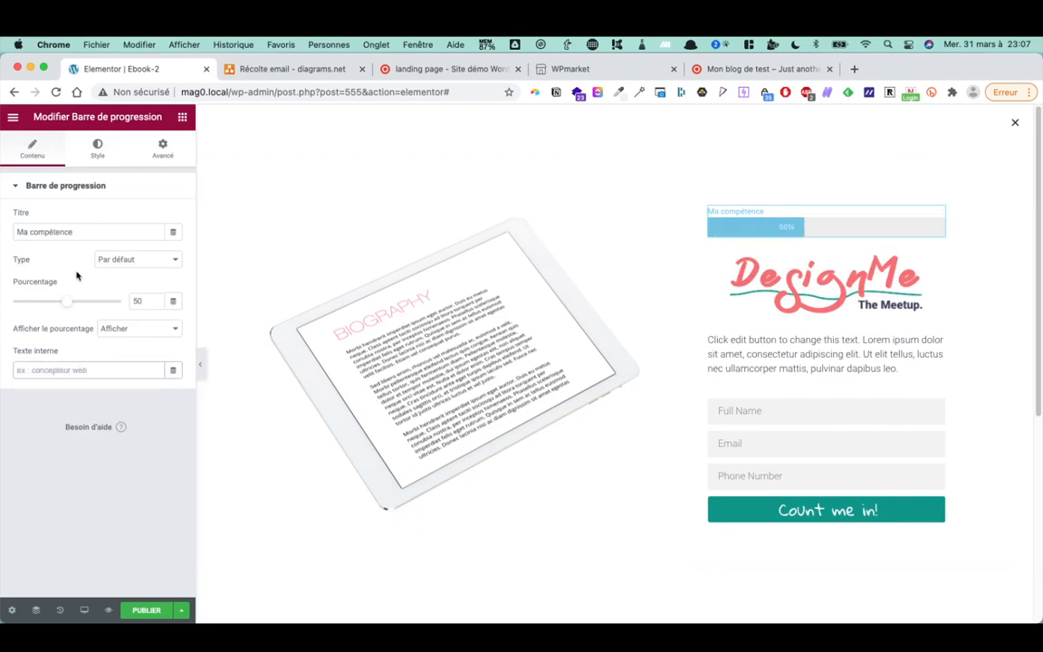
{"action": "double_click", "coordinate": [87, 235]}
{"action": "key", "text": "BackSpace"}
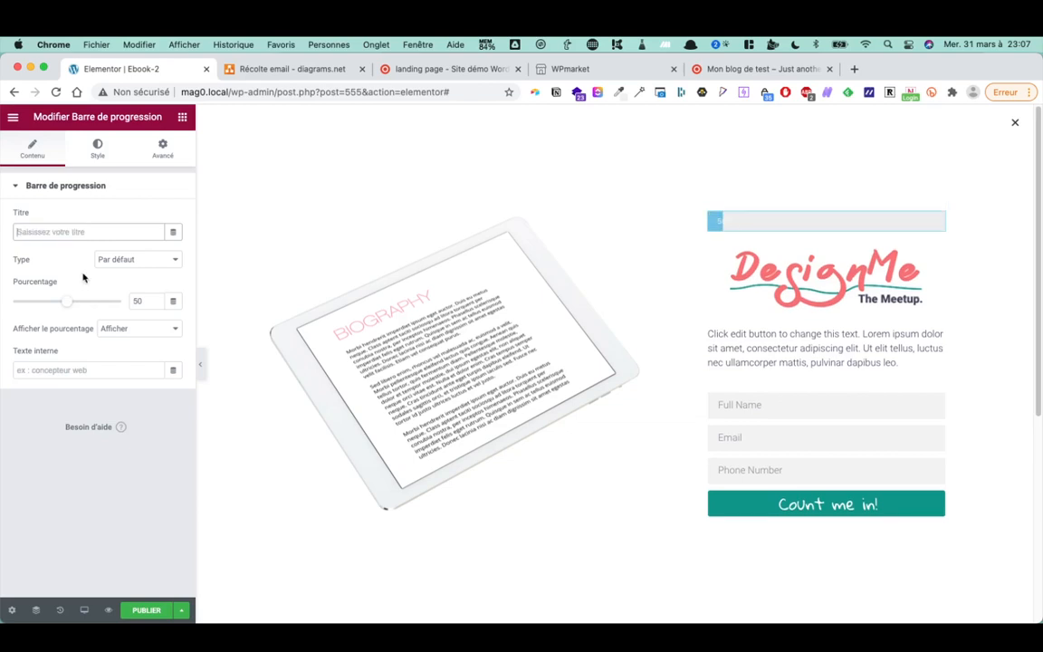
Set the progress bar's fill color to orange #ED642C
{"action": "left_click", "coordinate": [98, 149]}
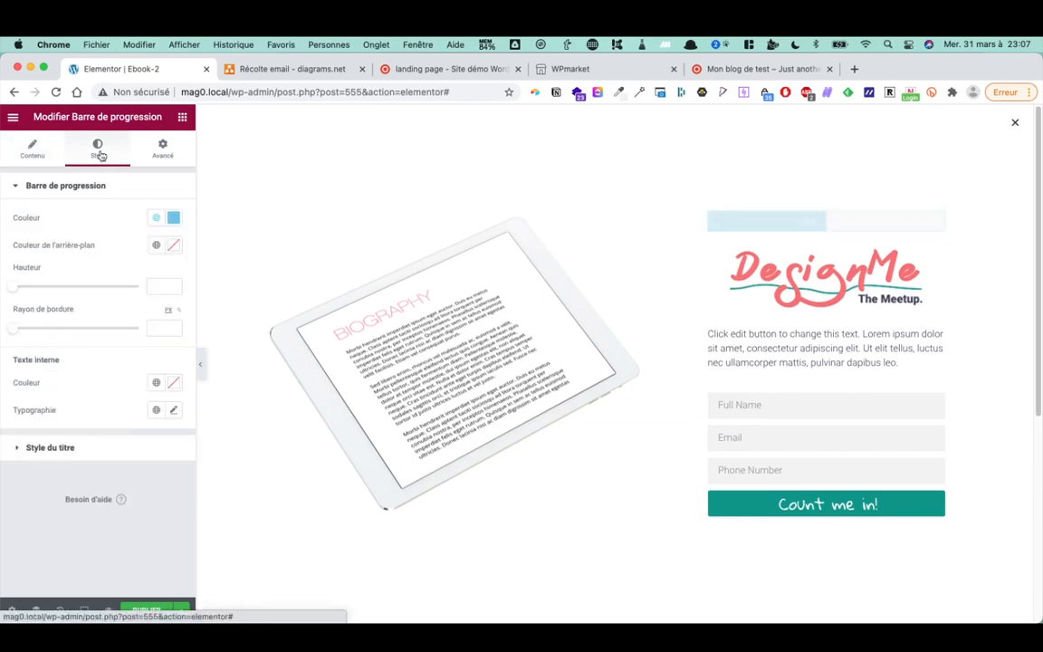
{"action": "left_click", "coordinate": [173, 217]}
{"action": "left_click", "coordinate": [158, 393]}
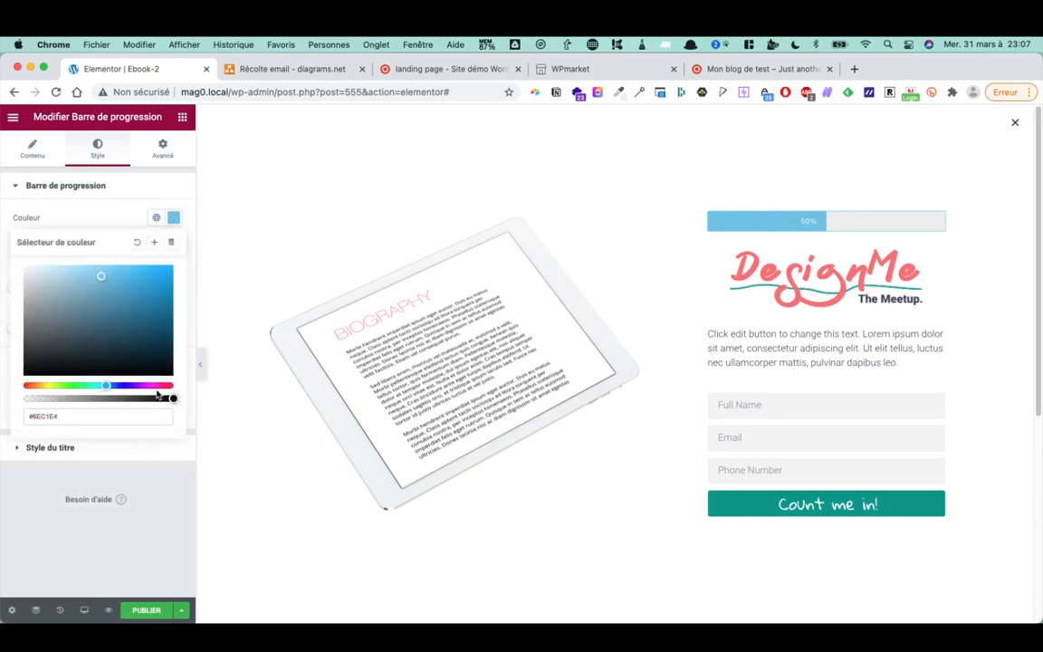
{"action": "left_click", "coordinate": [32, 385]}
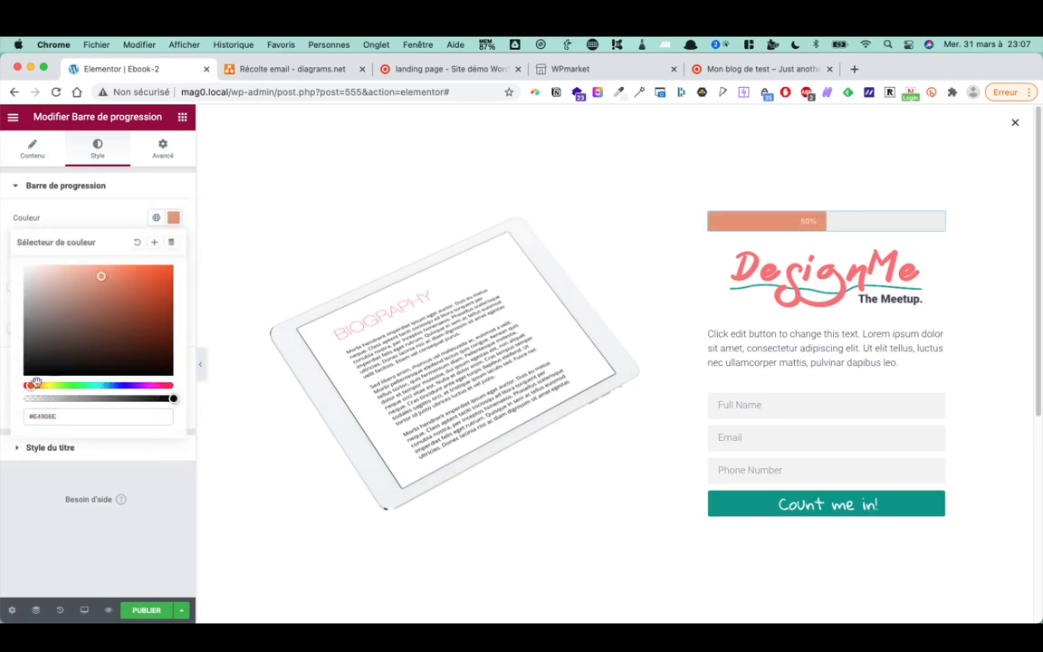
{"action": "left_click_drag", "start_coordinate": [76, 303], "coordinate": [116, 308]}
{"action": "left_click_drag", "start_coordinate": [134, 278], "coordinate": [144, 272]}
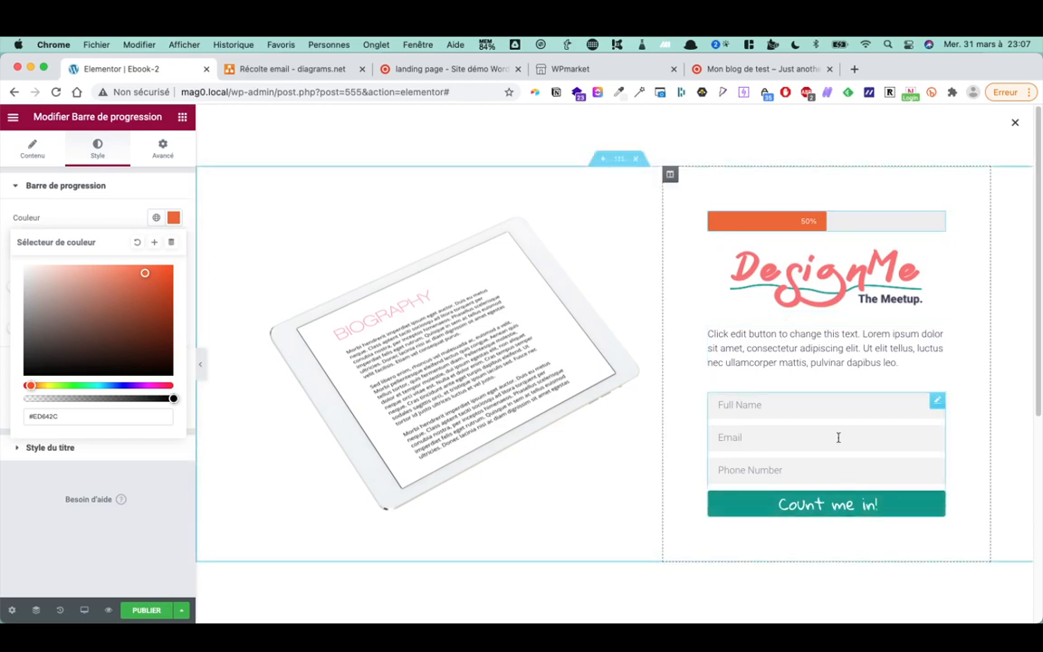
Open the popup form's settings, check the fields planned in the diagrams.net funnel, and return to Elementor
{"action": "left_click", "coordinate": [818, 457]}
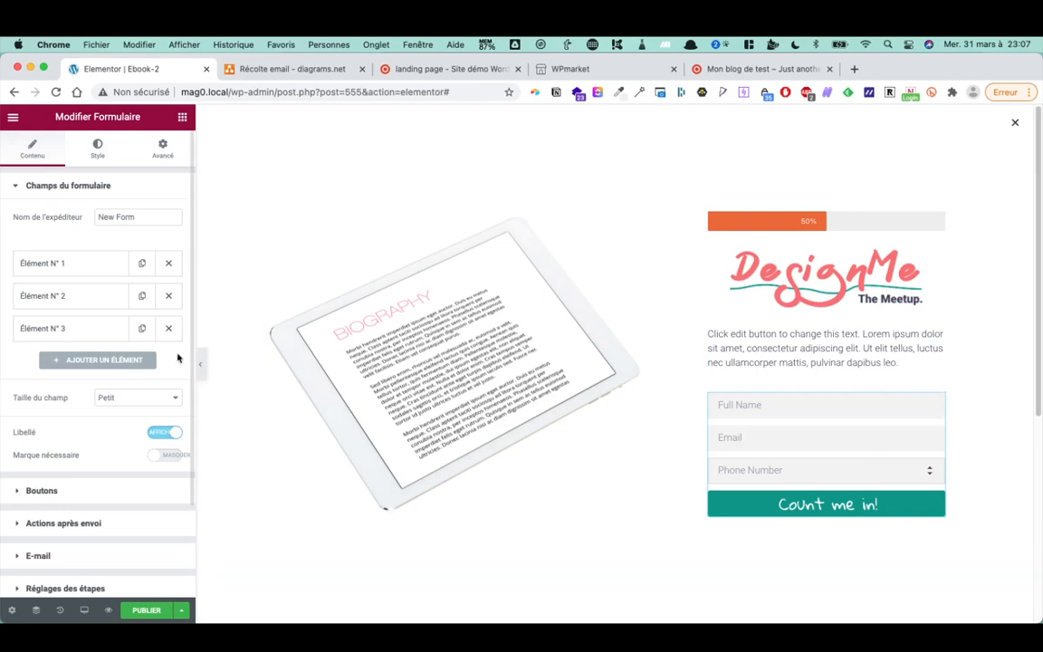
{"action": "left_click", "coordinate": [299, 69]}
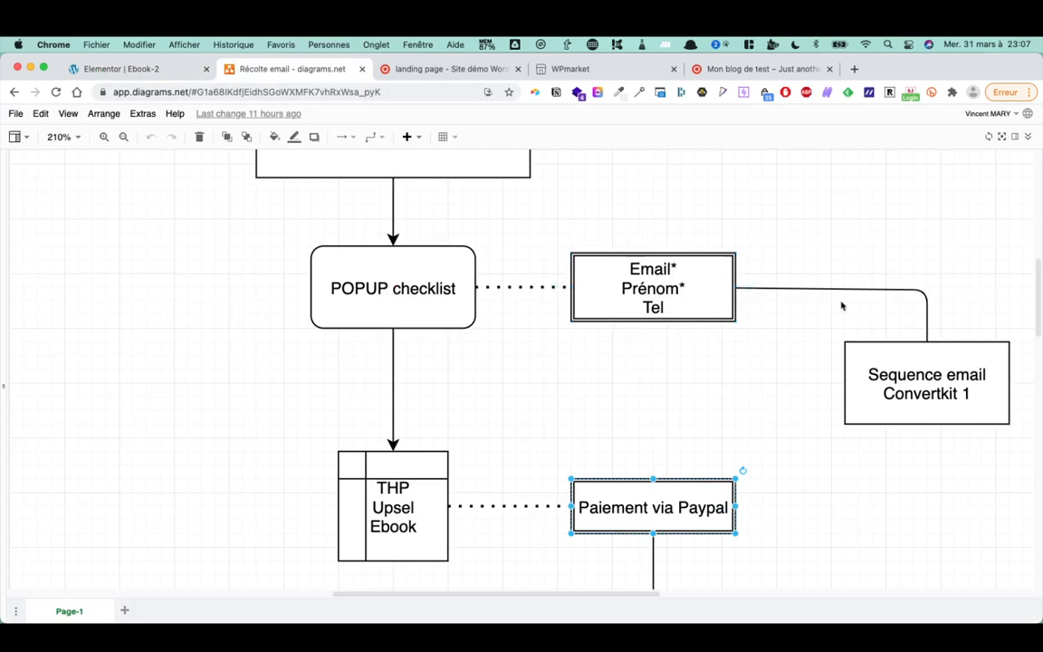
{"action": "left_click", "coordinate": [136, 69]}
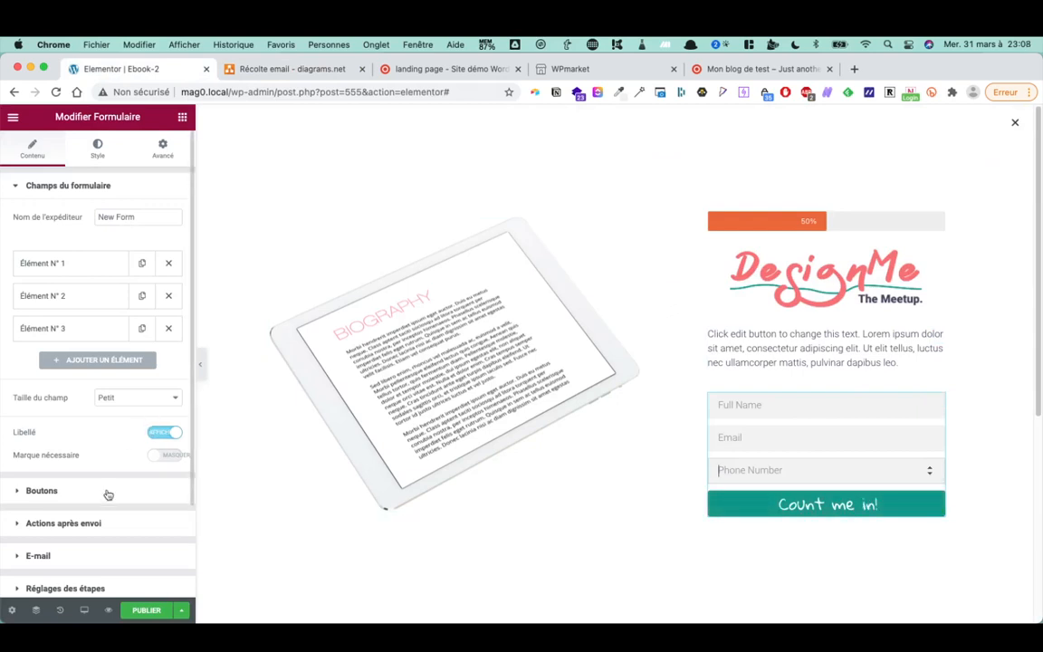
Remove the E-mail and Collect Submissions actions from the form's Actions après envoi
{"action": "scroll", "coordinate": [97, 448], "scroll_direction": "down", "scroll_amount": 3}
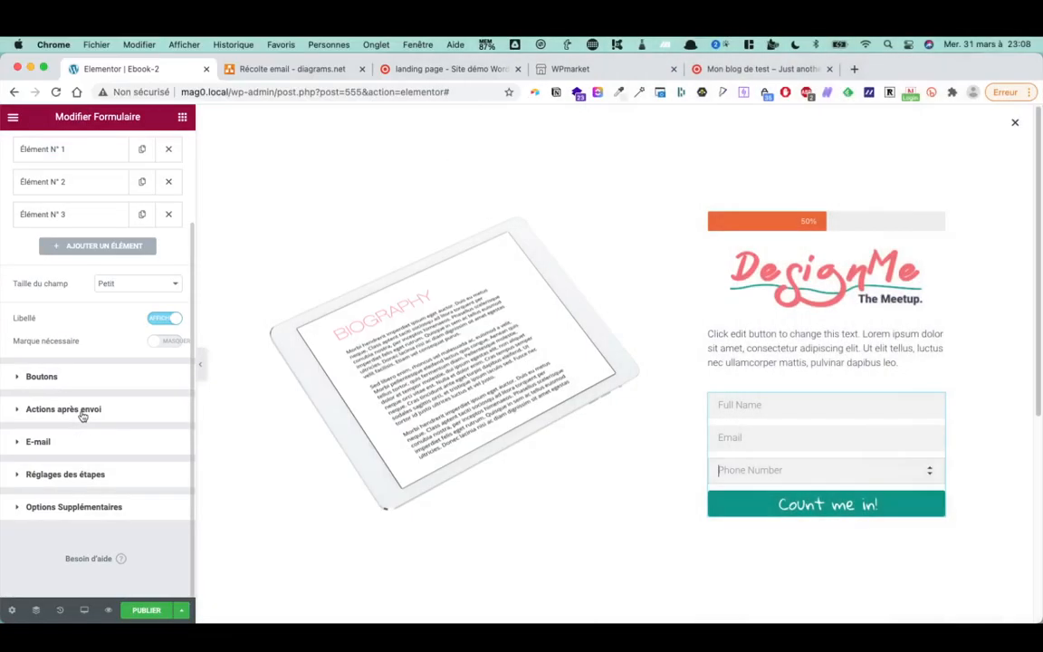
{"action": "left_click", "coordinate": [81, 412]}
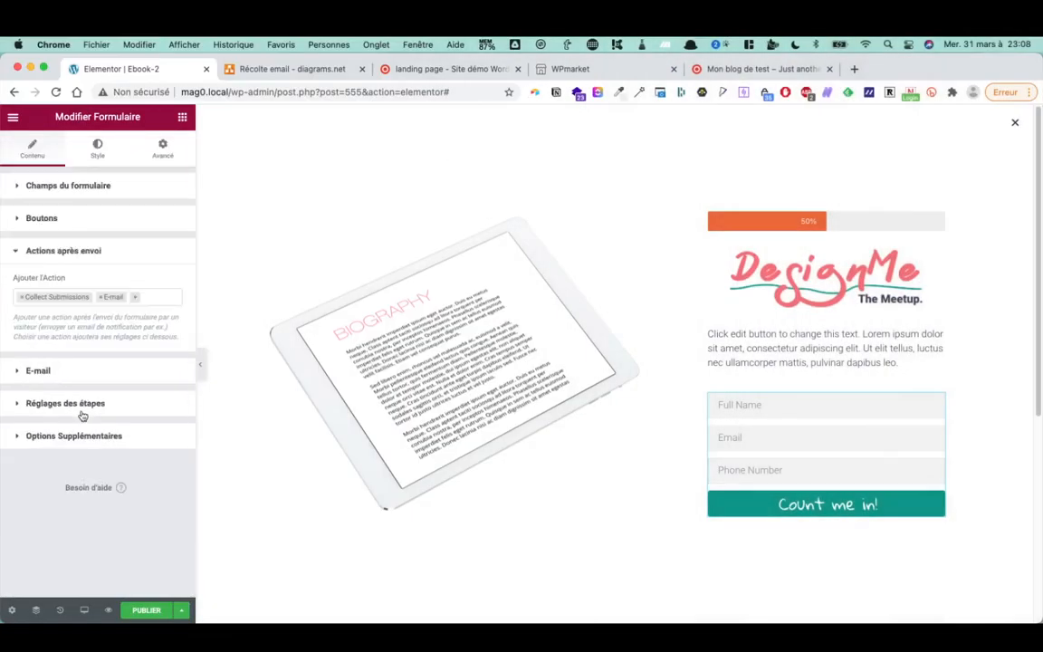
{"action": "left_click", "coordinate": [108, 300]}
{"action": "left_click", "coordinate": [100, 297]}
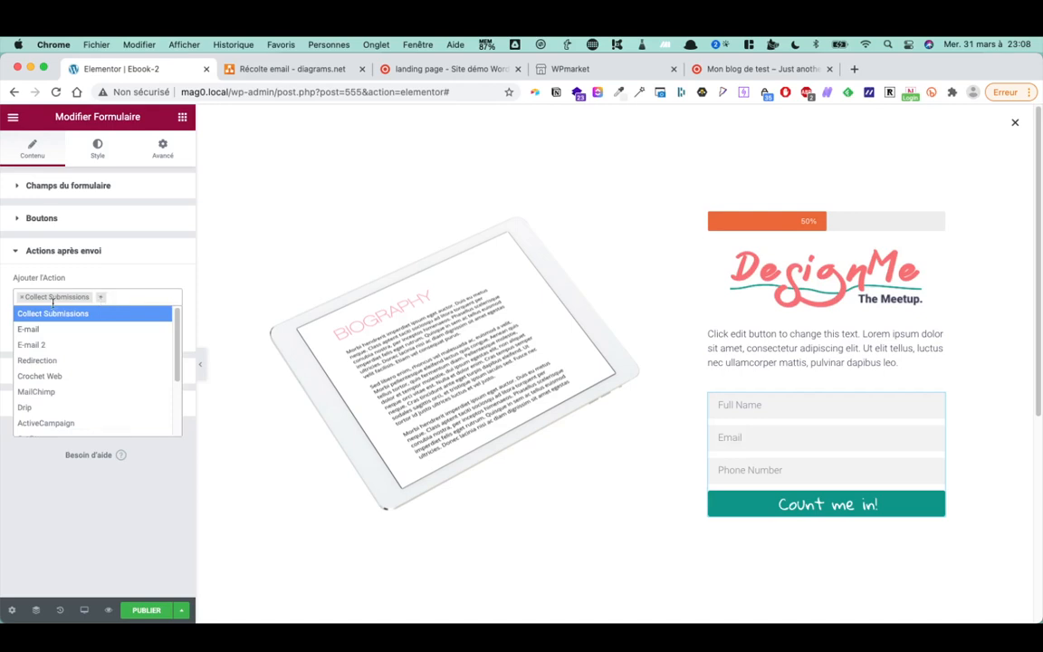
{"action": "left_click", "coordinate": [20, 297]}
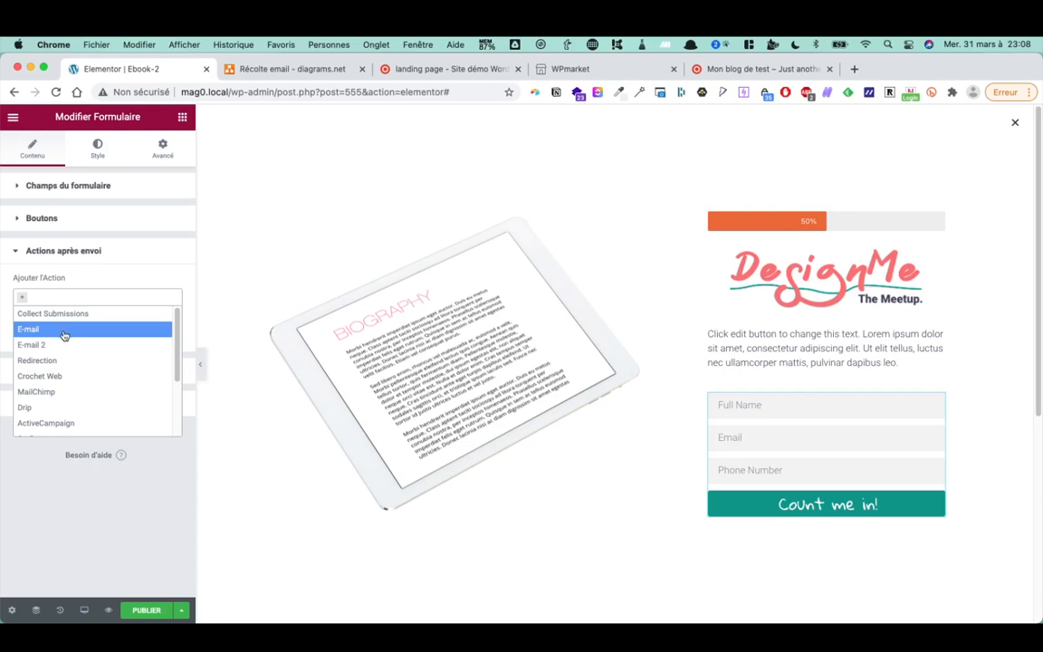
Look through the available after-submission actions, then check the Convertkit 1 email sequence block in the diagrams.net funnel
{"action": "scroll", "coordinate": [73, 366], "scroll_direction": "down", "scroll_amount": 5}
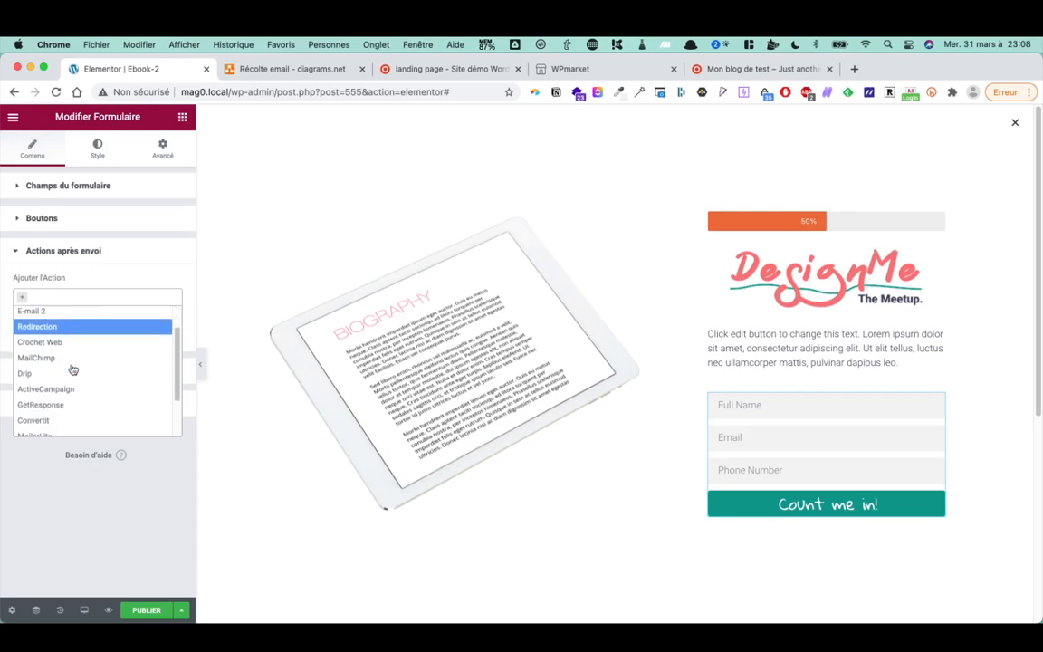
{"action": "left_click", "coordinate": [277, 71]}
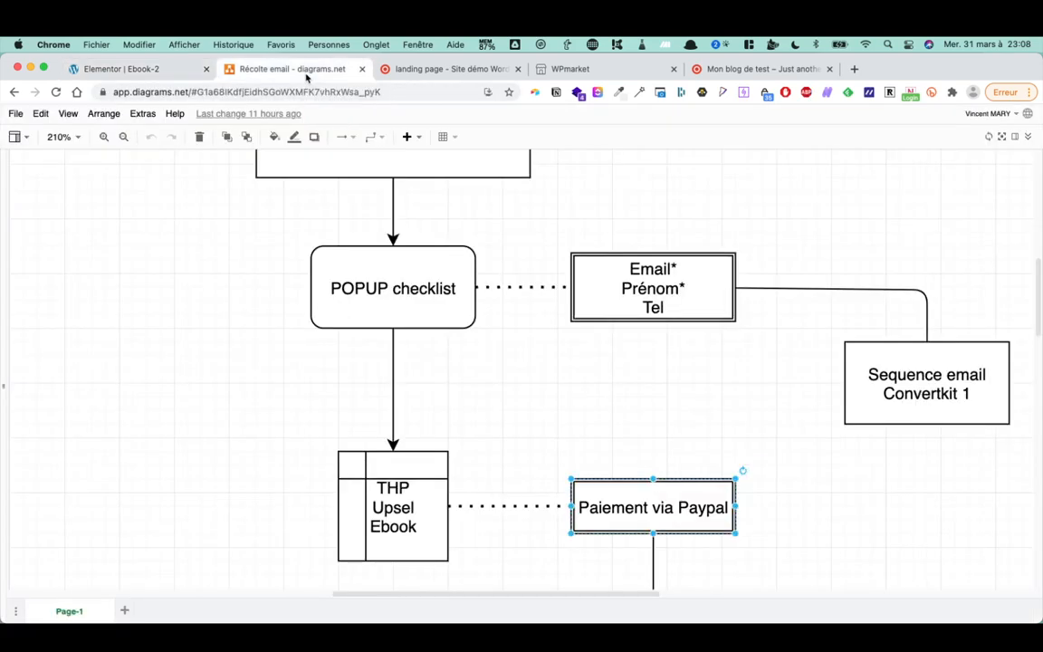
{"action": "left_click", "coordinate": [924, 389]}
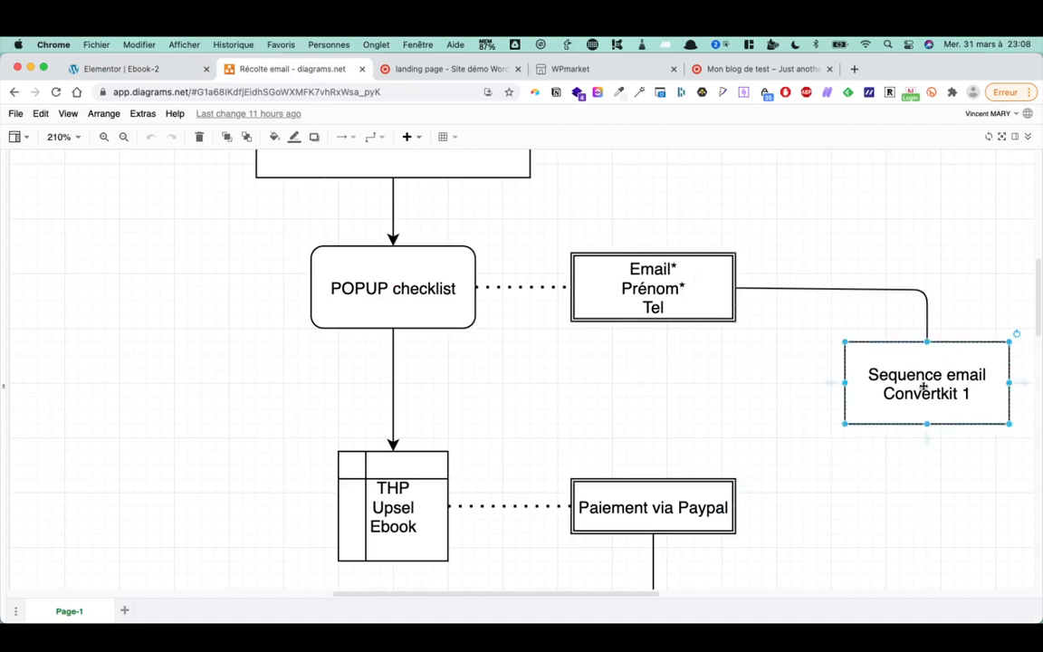
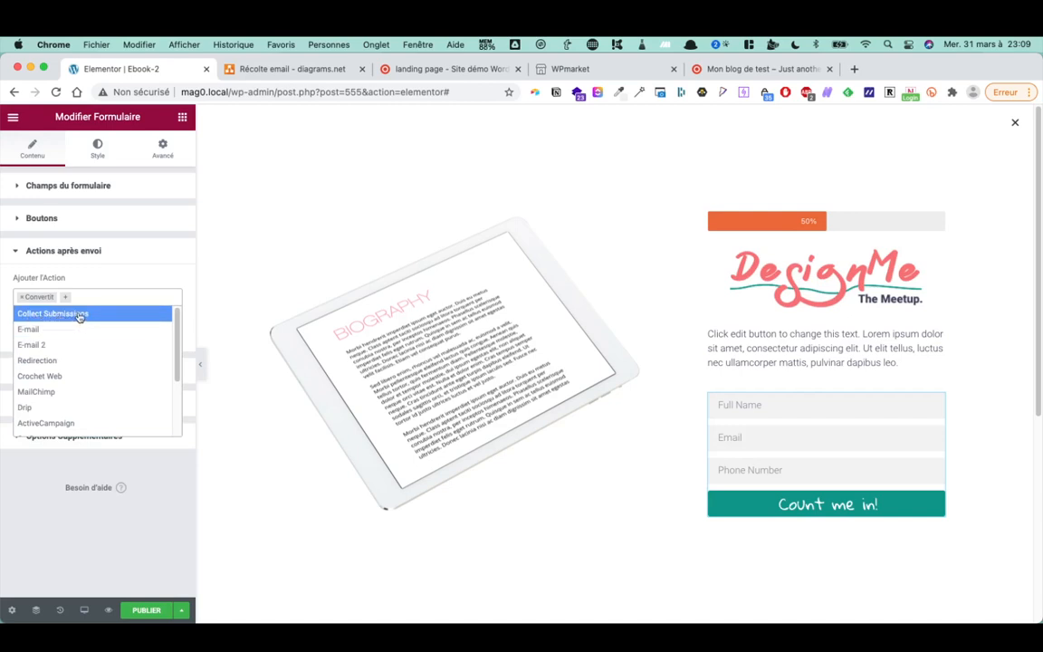
Add the Collect Submissions and E-mail actions to the form's after-submission actions, alongside Convertit
{"action": "left_click", "coordinate": [79, 315]}
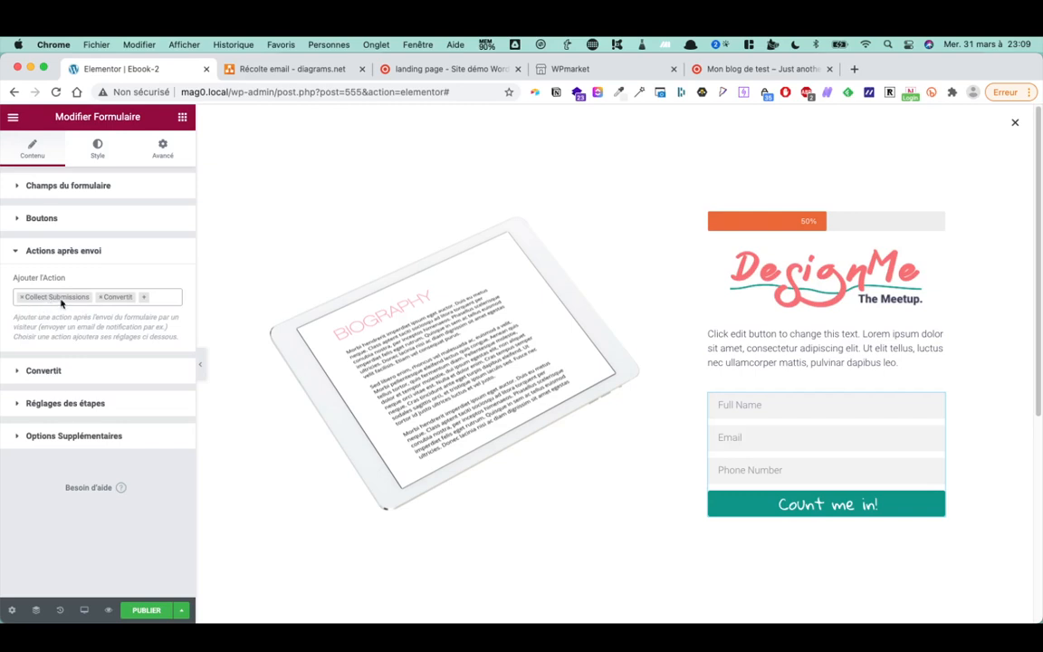
{"action": "left_click", "coordinate": [162, 298]}
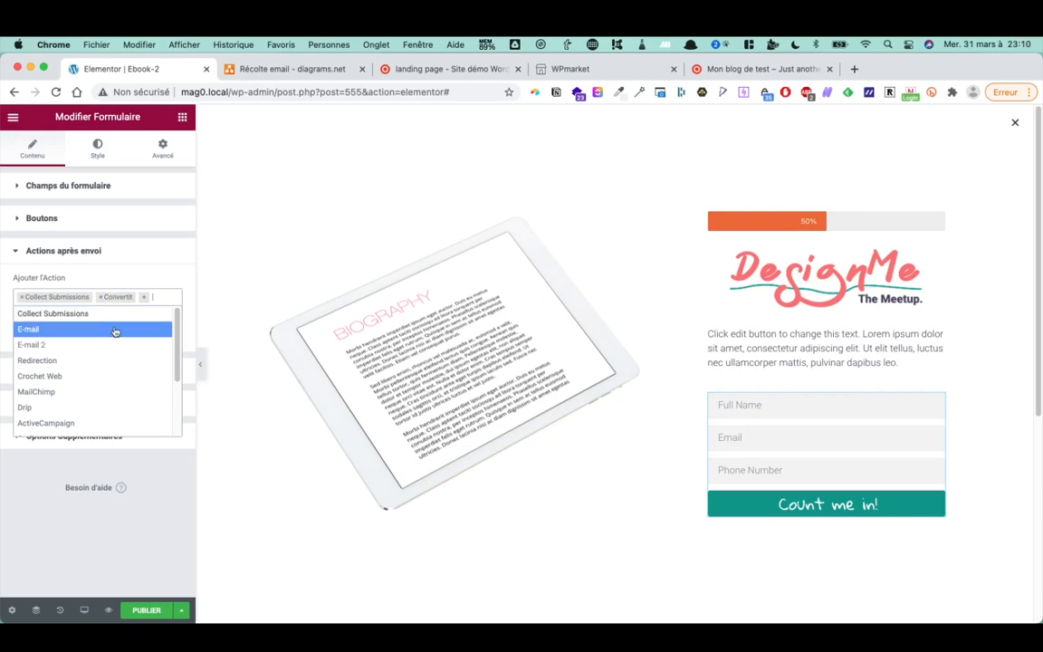
{"action": "left_click", "coordinate": [294, 69]}
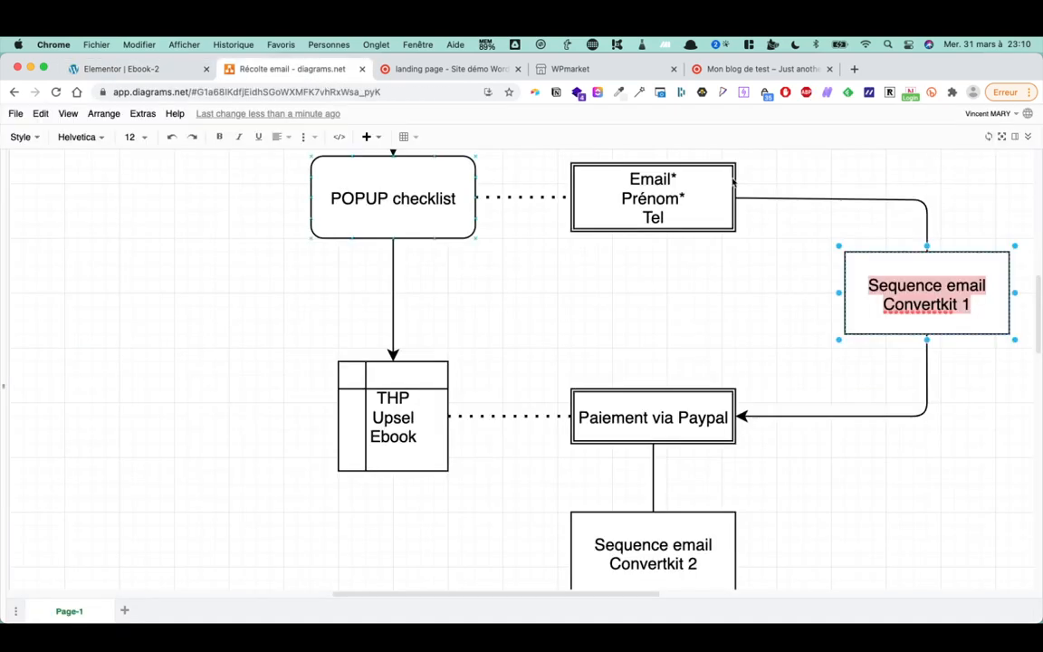
{"action": "left_click", "coordinate": [114, 65]}
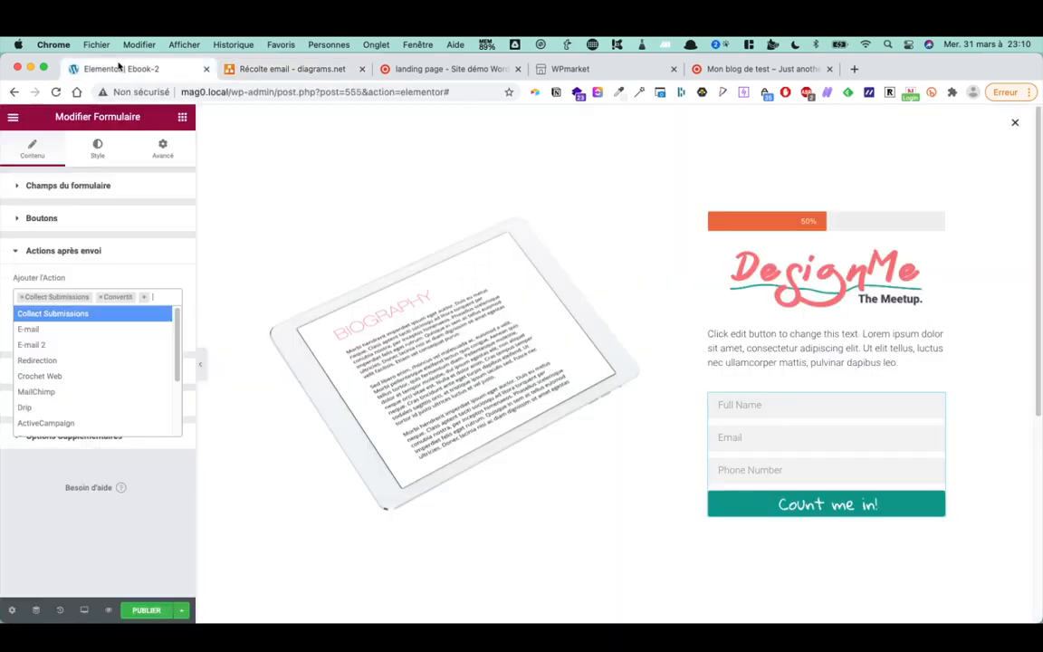
{"action": "left_click", "coordinate": [82, 329]}
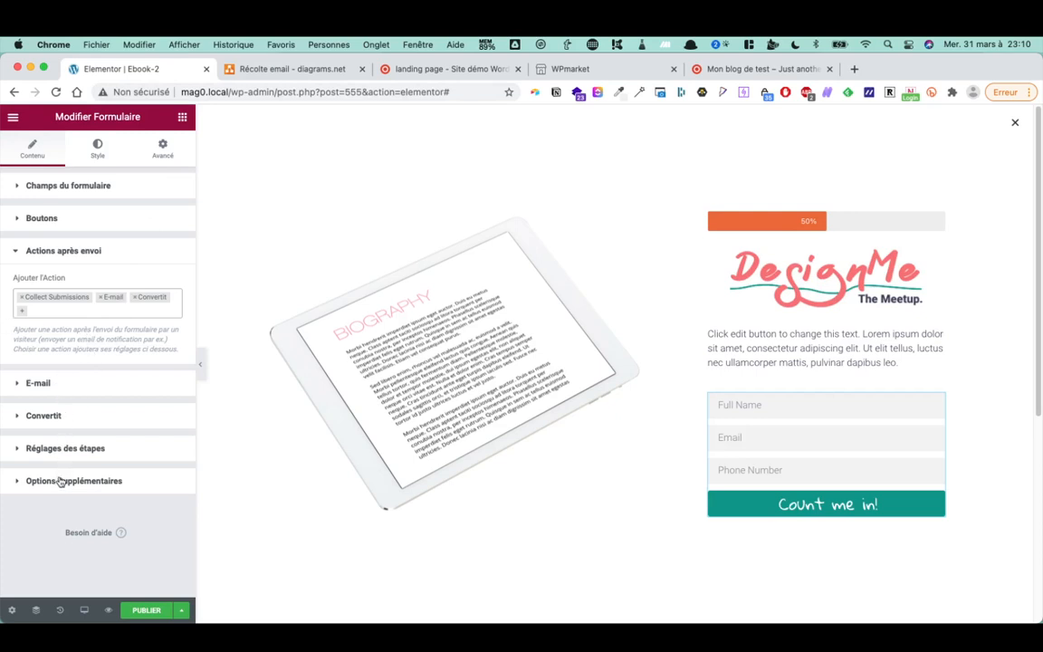
Examine the E-mail action's recipient, subject, message and sender settings
{"action": "left_click", "coordinate": [56, 383]}
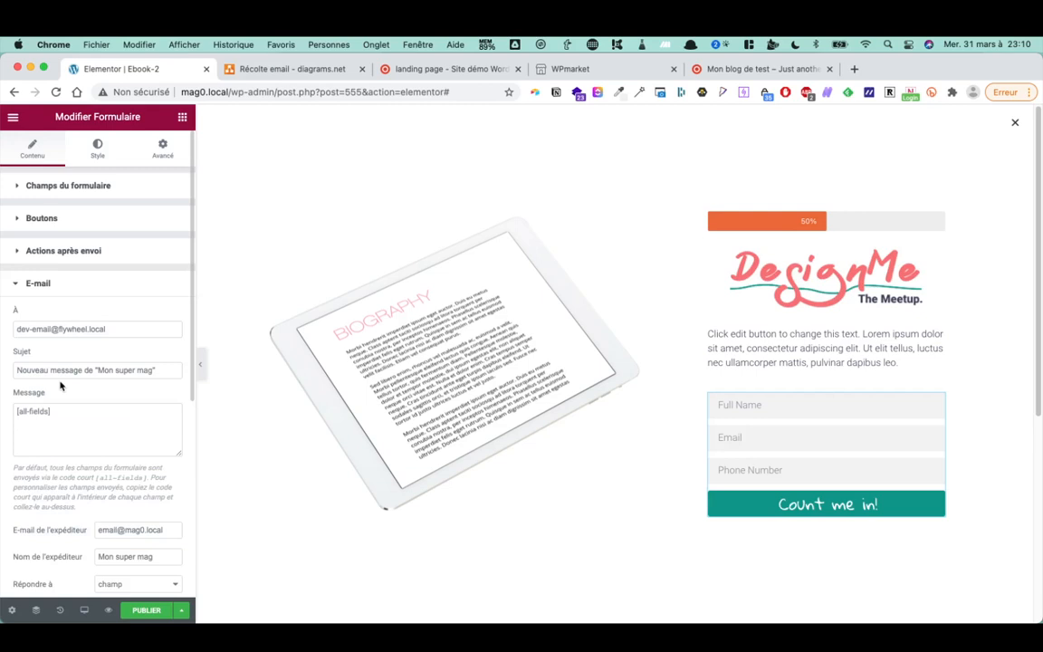
{"action": "left_click", "coordinate": [33, 283]}
{"action": "left_click", "coordinate": [61, 256]}
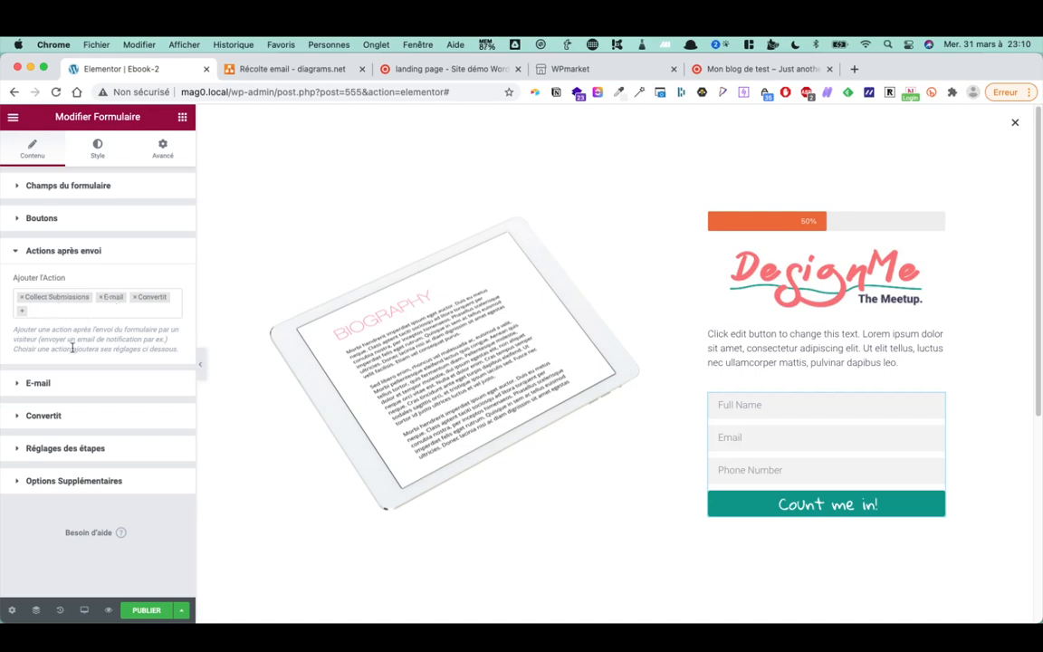
{"action": "left_click", "coordinate": [36, 385]}
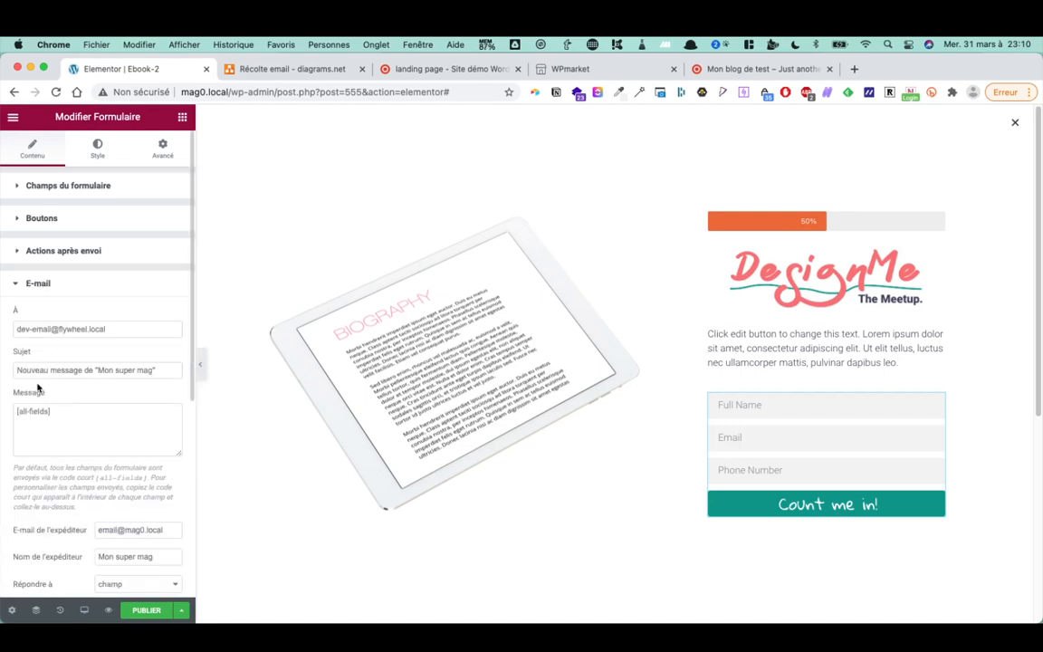
{"action": "left_click", "coordinate": [40, 286]}
{"action": "left_click", "coordinate": [40, 284]}
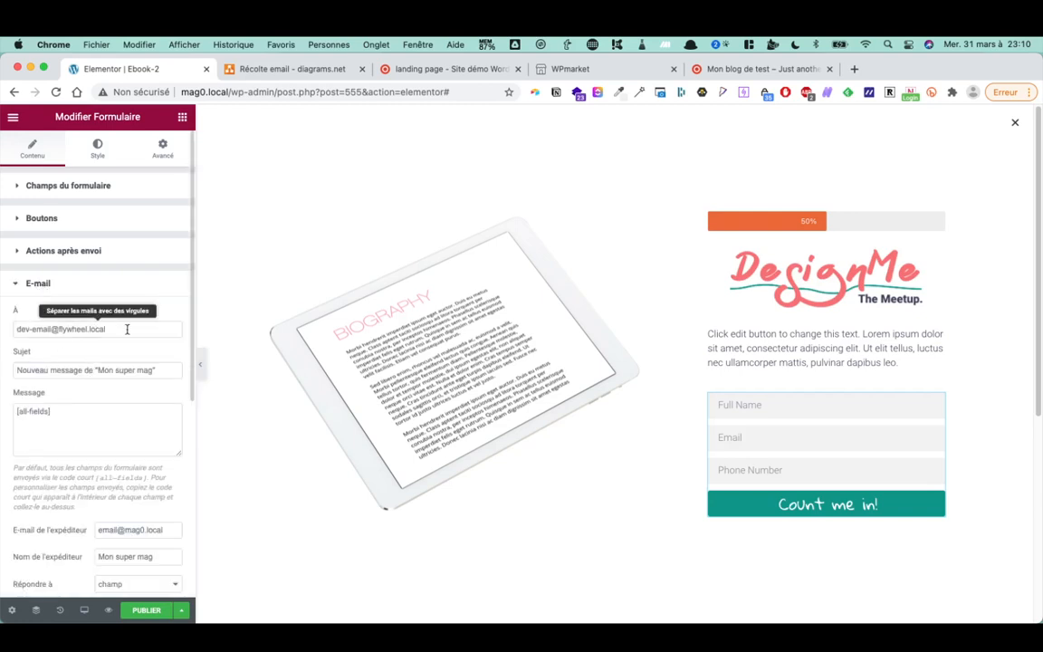
{"action": "left_click_drag", "start_coordinate": [126, 329], "coordinate": [16, 329]}
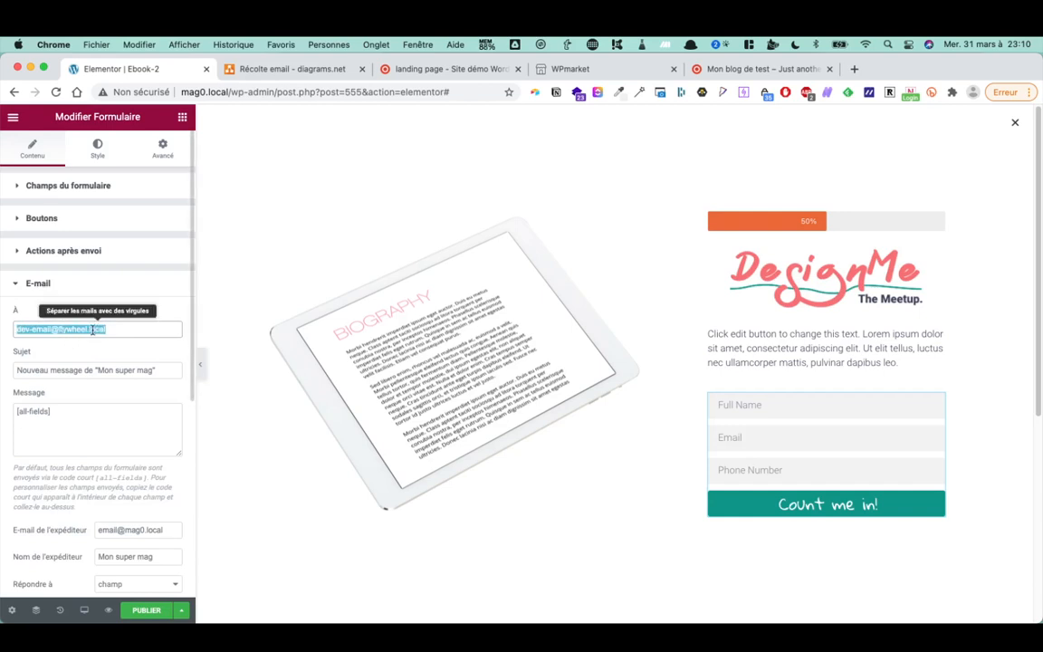
{"action": "left_click", "coordinate": [30, 284]}
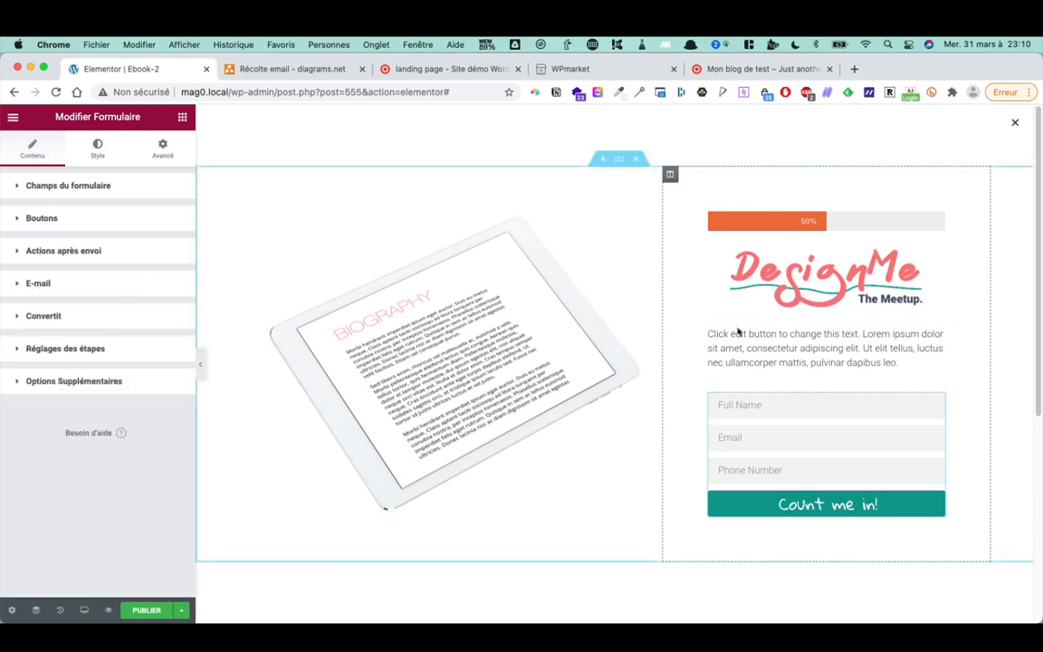
Add the E-mail 2 action to the form's after-submission actions and view its message settings
{"action": "left_click", "coordinate": [62, 253]}
{"action": "left_click", "coordinate": [101, 310]}
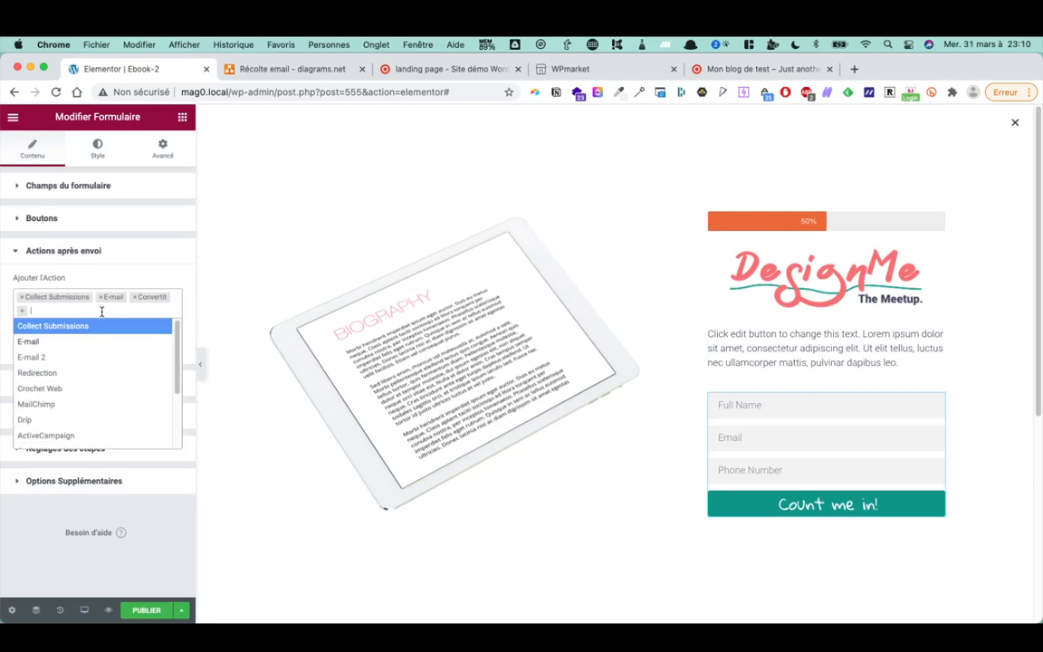
{"action": "left_click", "coordinate": [79, 355]}
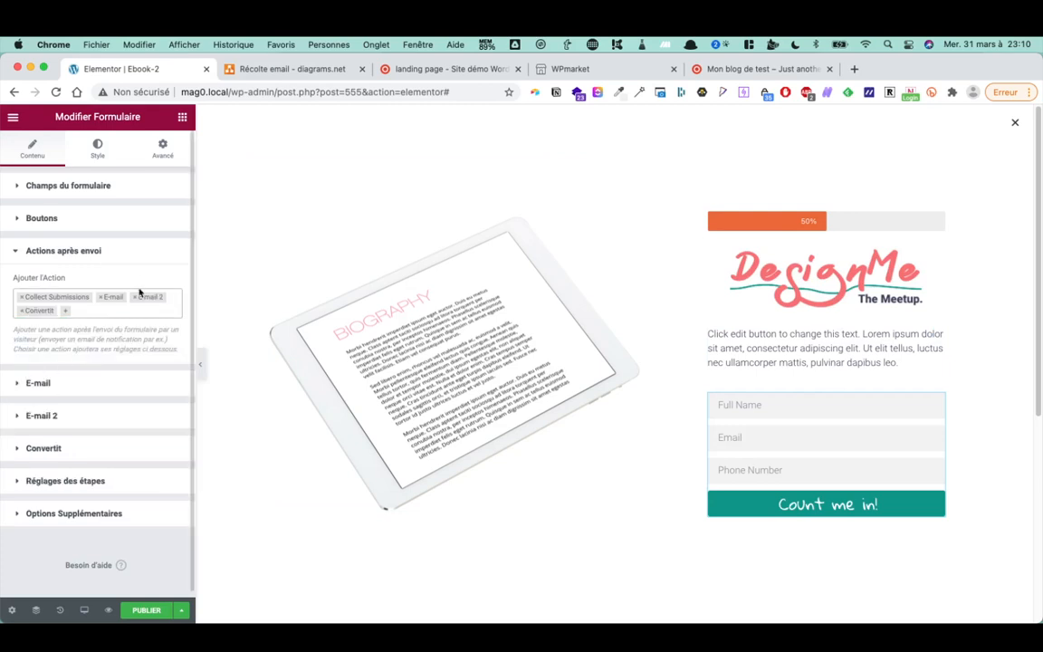
{"action": "left_click", "coordinate": [80, 415]}
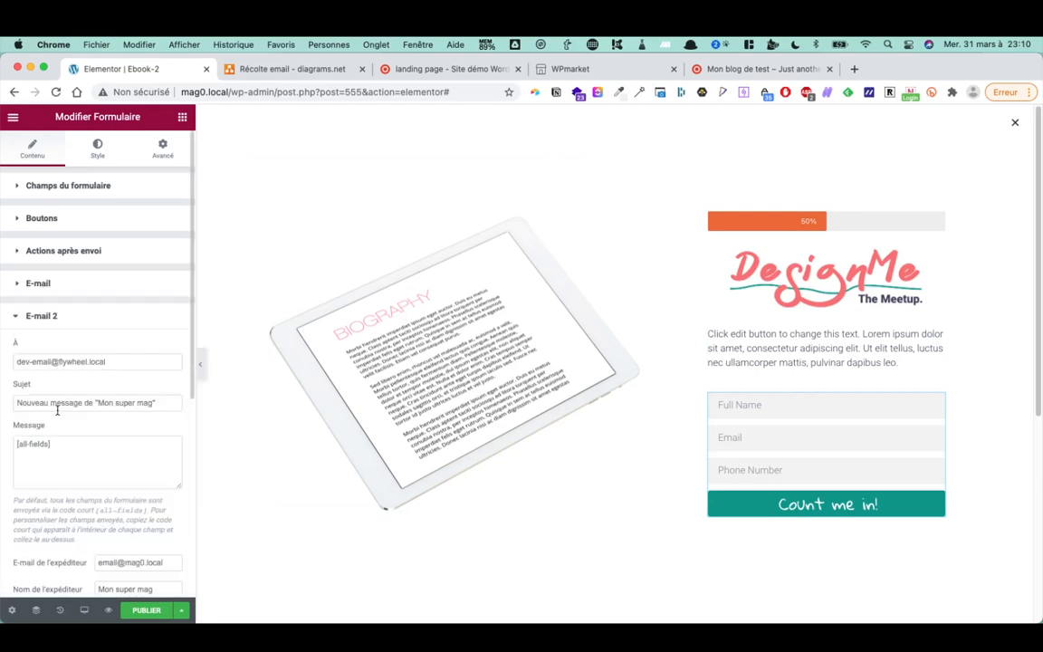
{"action": "left_click", "coordinate": [42, 318]}
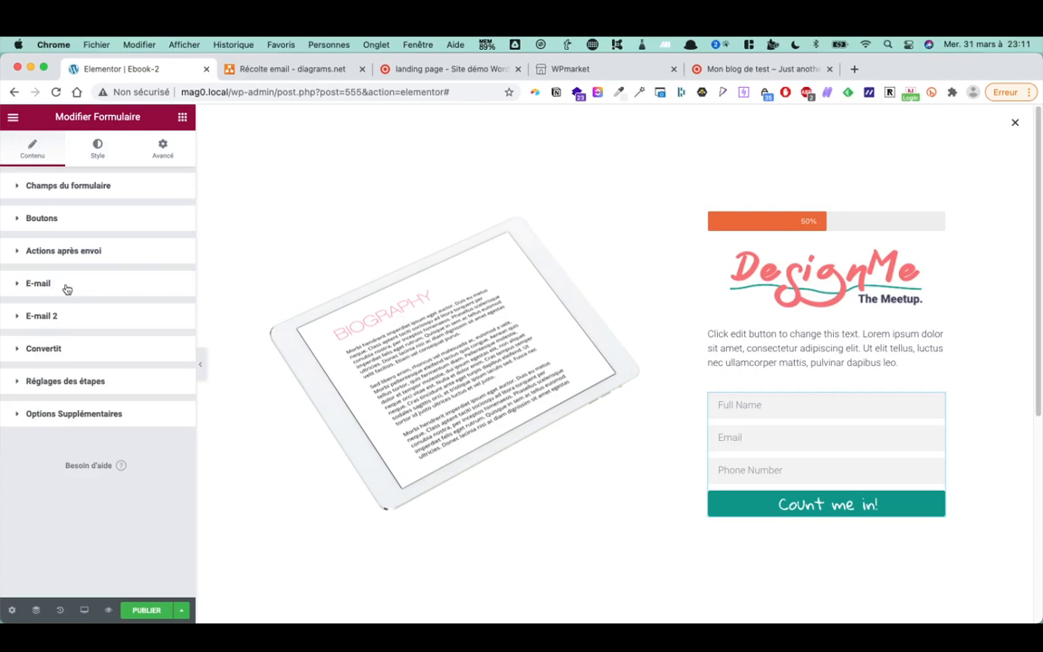
Remove the E-mail 2 action from the form's after-submission actions
{"action": "left_click", "coordinate": [72, 250]}
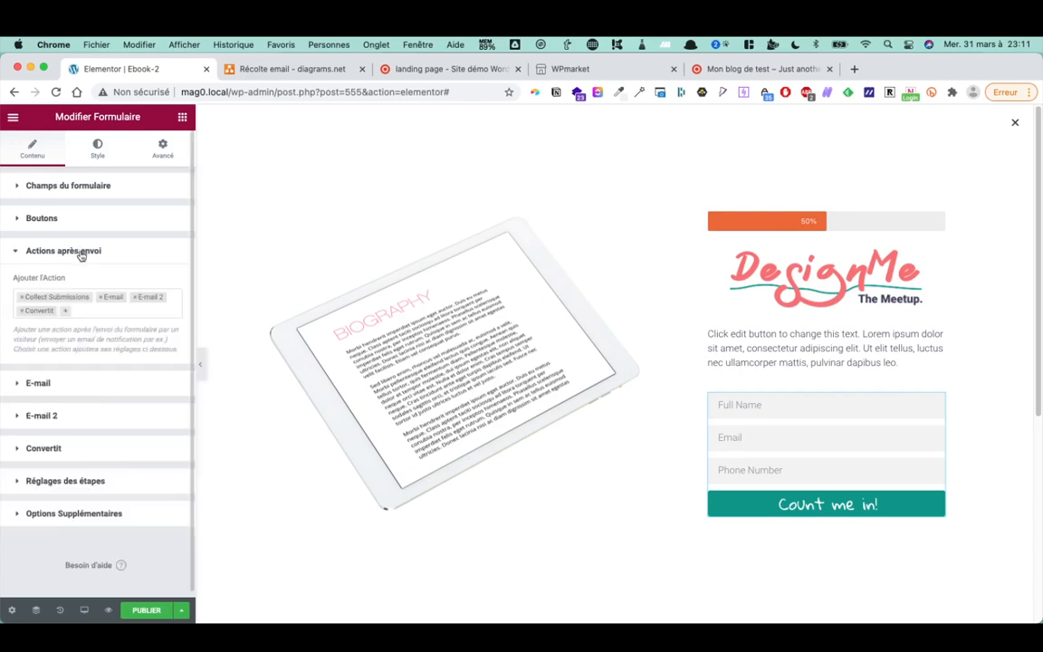
{"action": "left_click", "coordinate": [134, 298]}
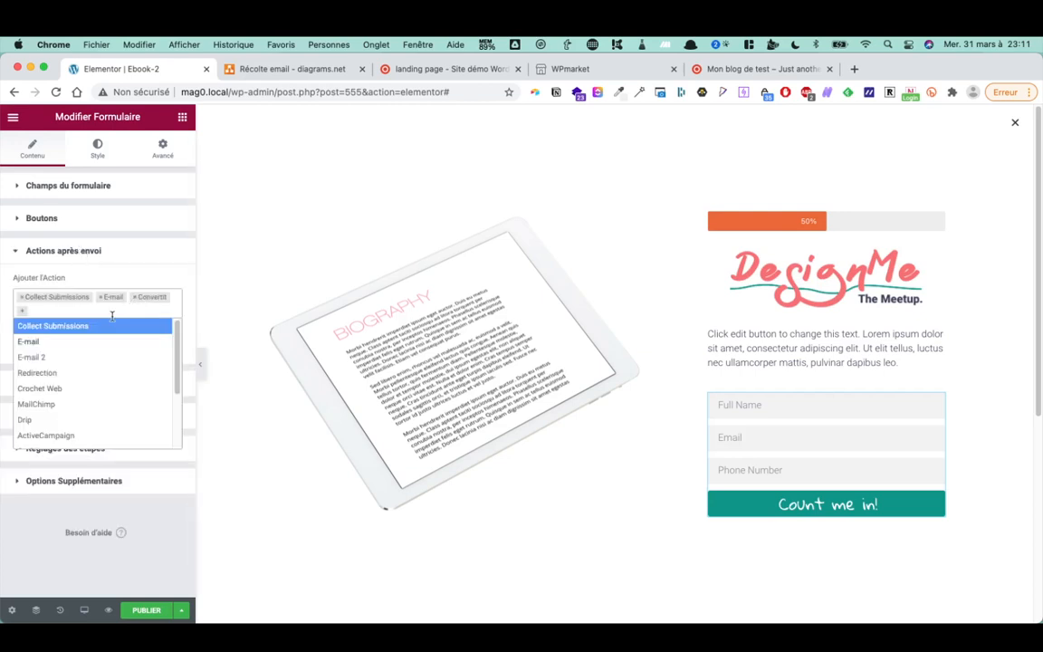
{"action": "left_click", "coordinate": [165, 262]}
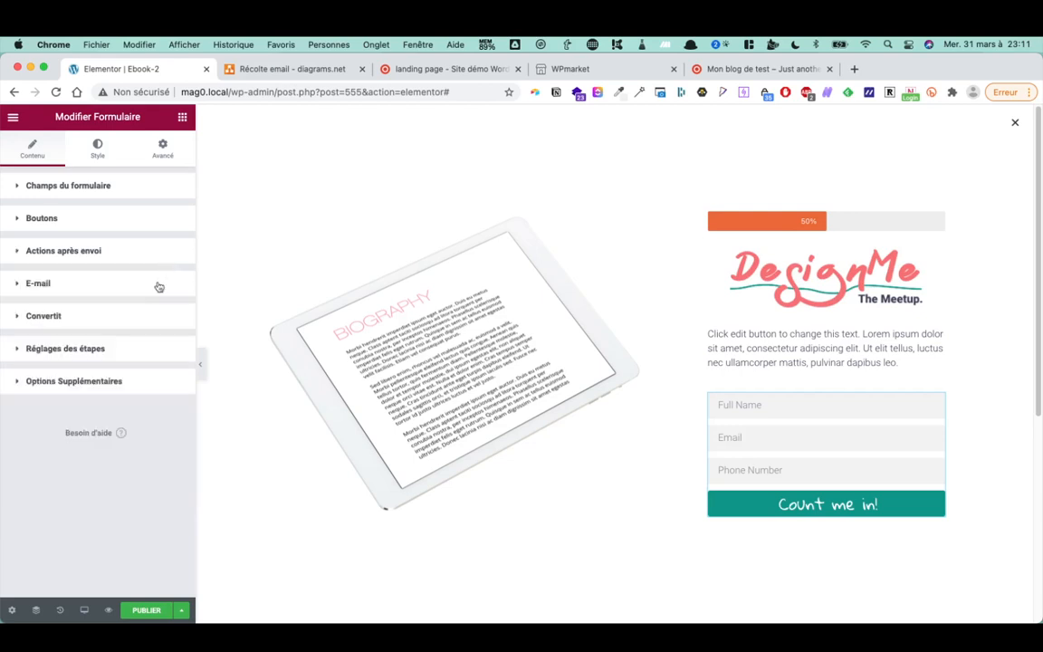
Set the Convertit action's API key source to Custom and read the custom key field's description
{"action": "left_click", "coordinate": [49, 316]}
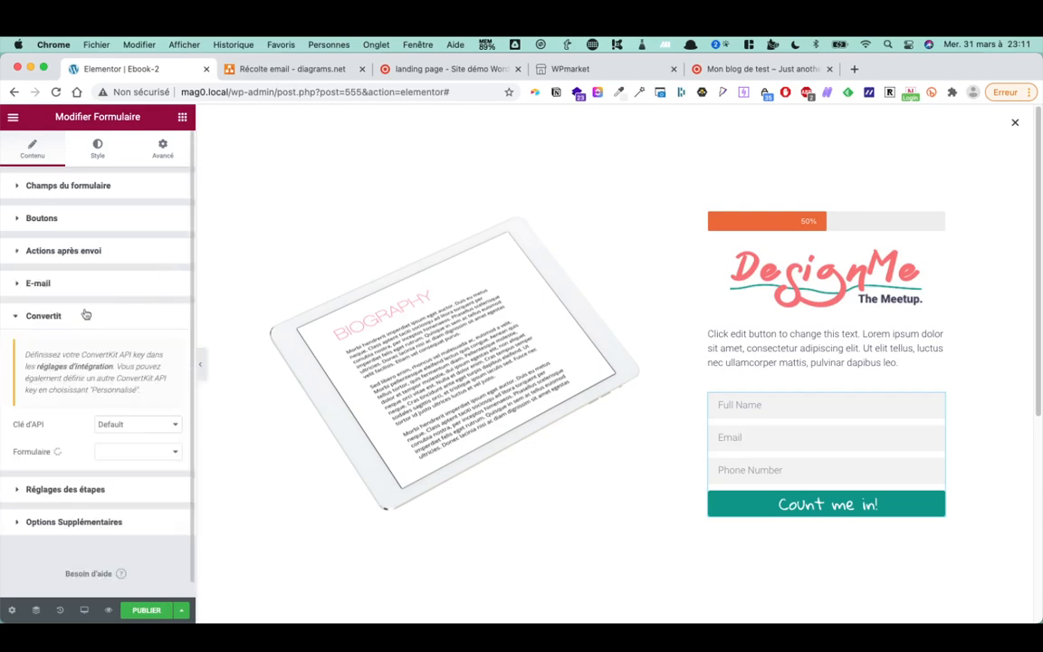
{"action": "left_click", "coordinate": [165, 424]}
{"action": "left_click", "coordinate": [156, 440]}
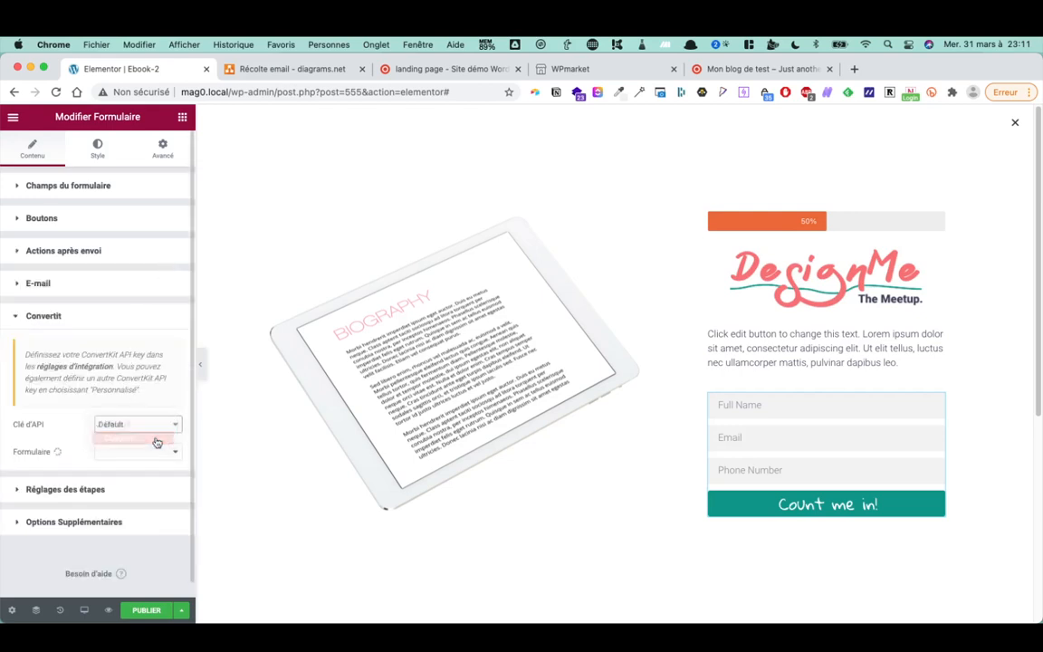
{"action": "left_click", "coordinate": [131, 378]}
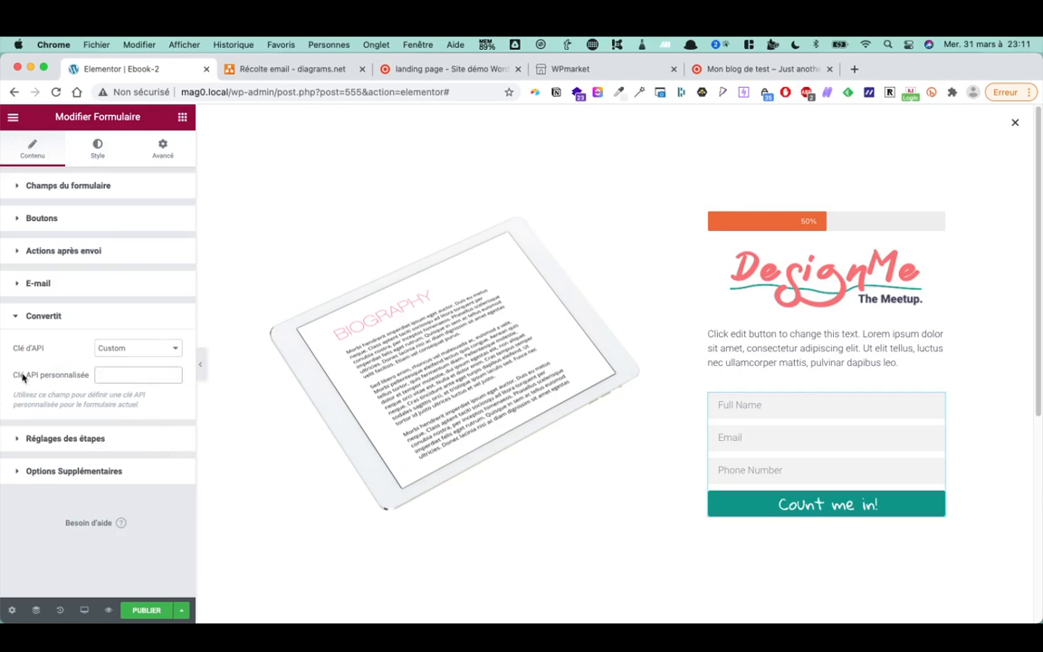
{"action": "left_click_drag", "start_coordinate": [19, 375], "coordinate": [80, 379]}
{"action": "left_click", "coordinate": [79, 379]}
{"action": "left_click_drag", "start_coordinate": [6, 417], "coordinate": [15, 398]}
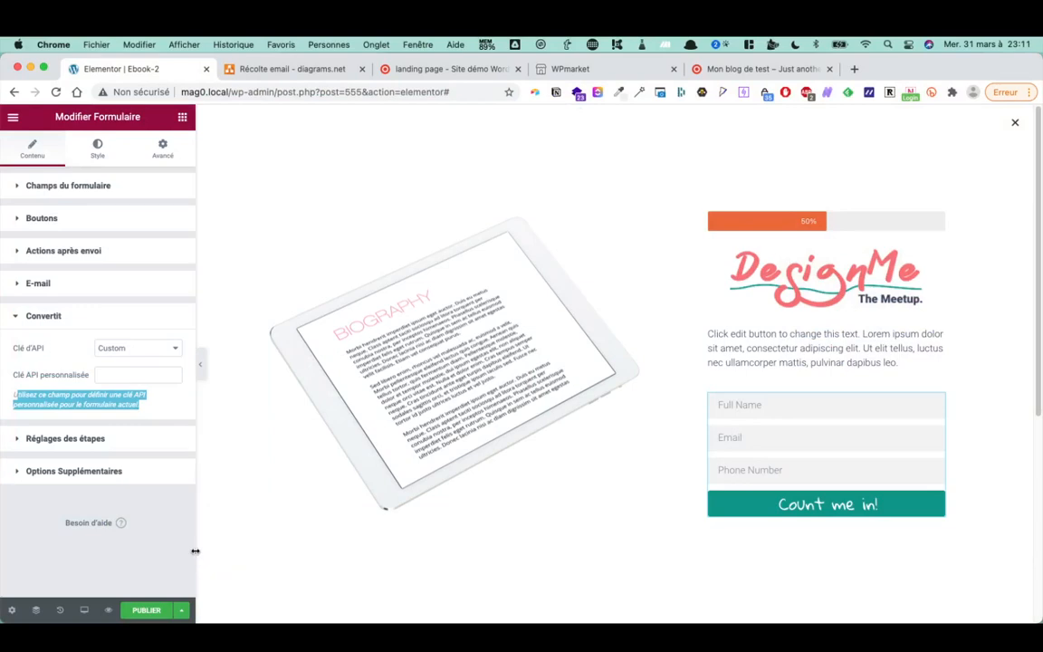
Open the popup's display conditions and add one that includes the whole site (Dans tout le site)
{"action": "left_click", "coordinate": [147, 610]}
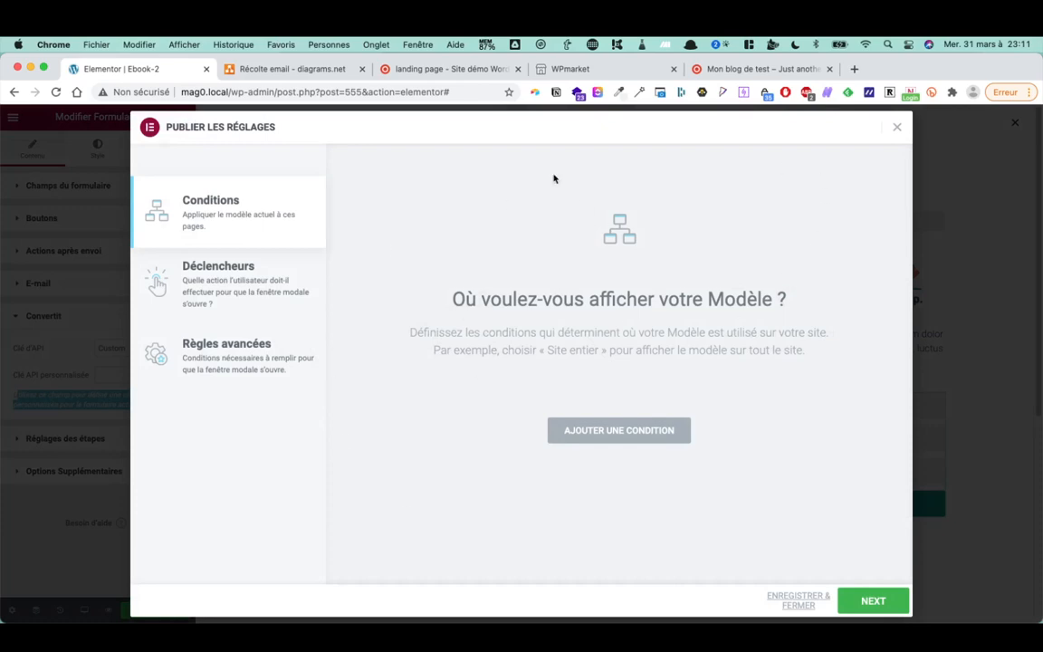
{"action": "left_click", "coordinate": [896, 128]}
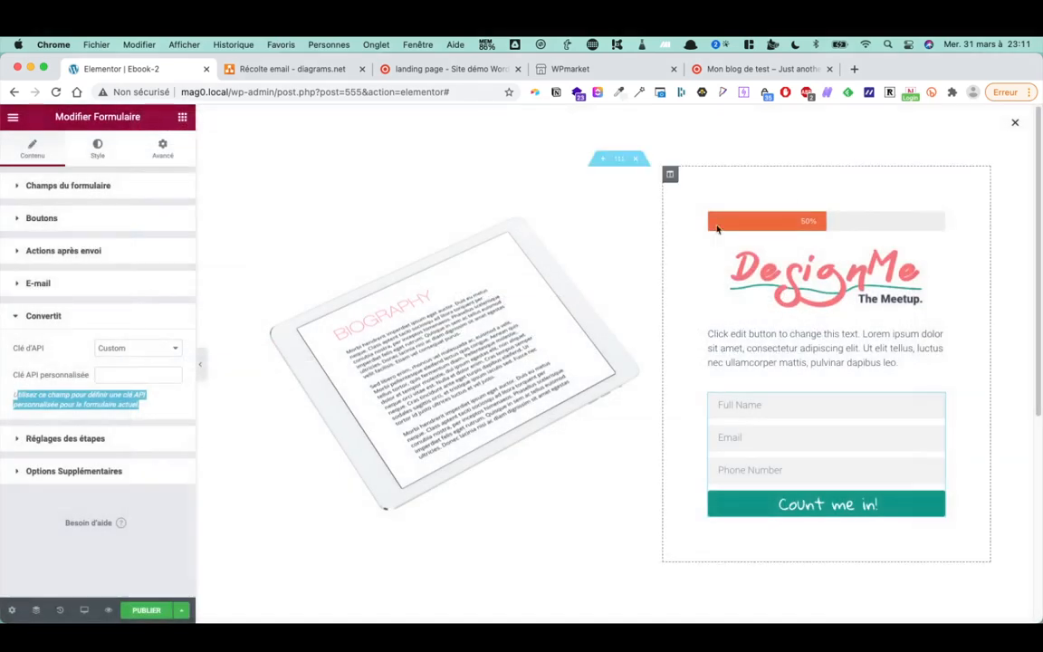
{"action": "left_click", "coordinate": [181, 611]}
{"action": "left_click", "coordinate": [181, 612]}
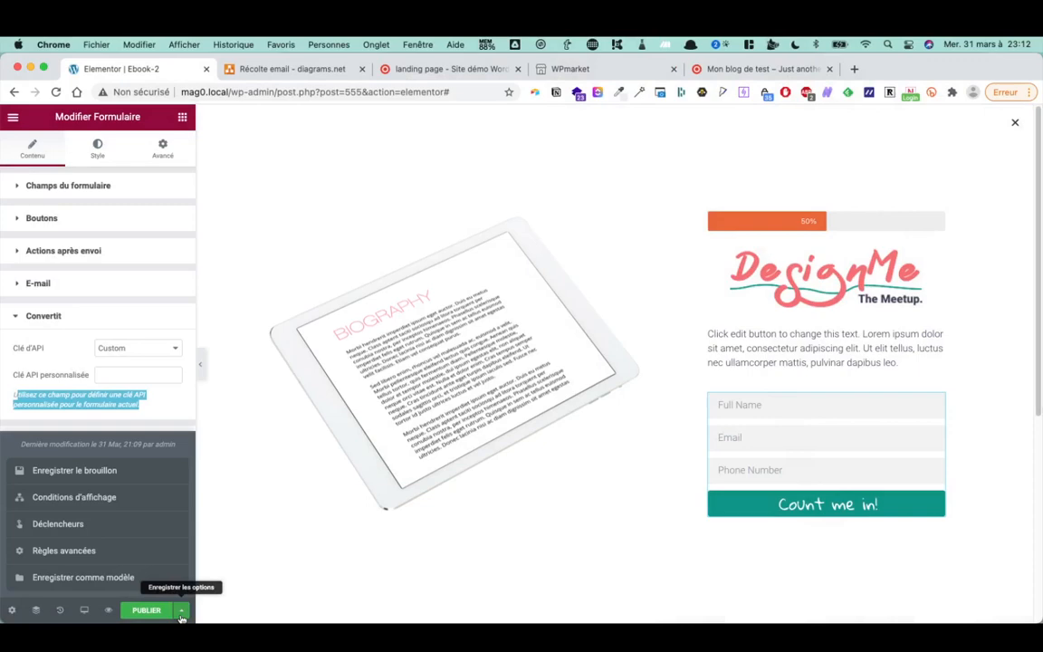
{"action": "left_click", "coordinate": [61, 497]}
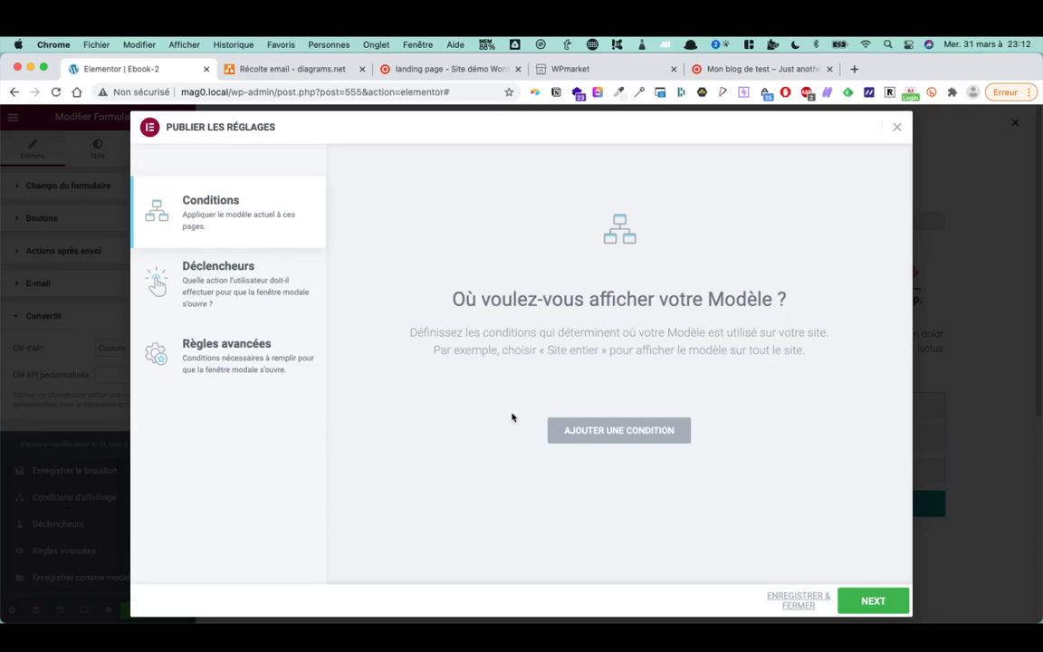
{"action": "left_click", "coordinate": [563, 424]}
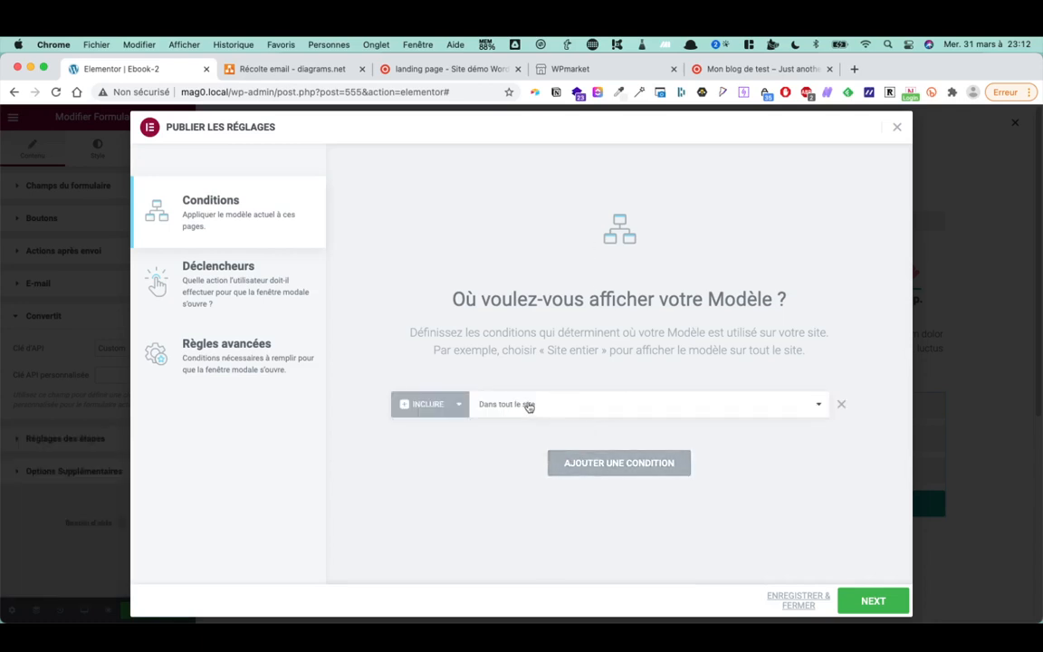
Enable the popup's Au défilement trigger with direction En bas at 50%, leaving Au chargement de la page off
{"action": "left_click", "coordinate": [873, 599]}
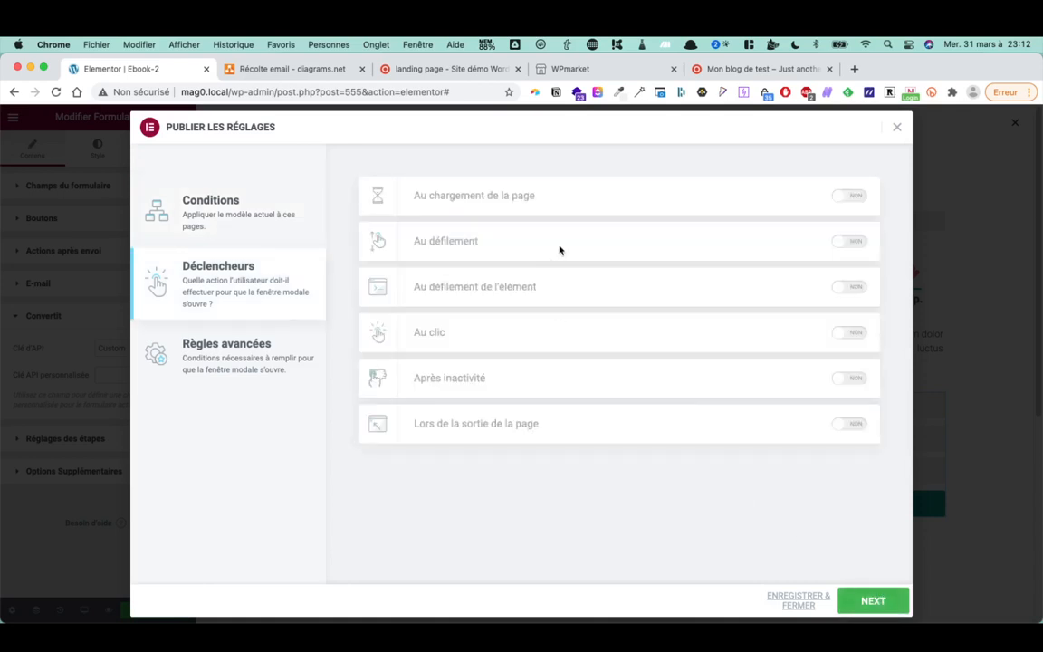
{"action": "left_click", "coordinate": [849, 196]}
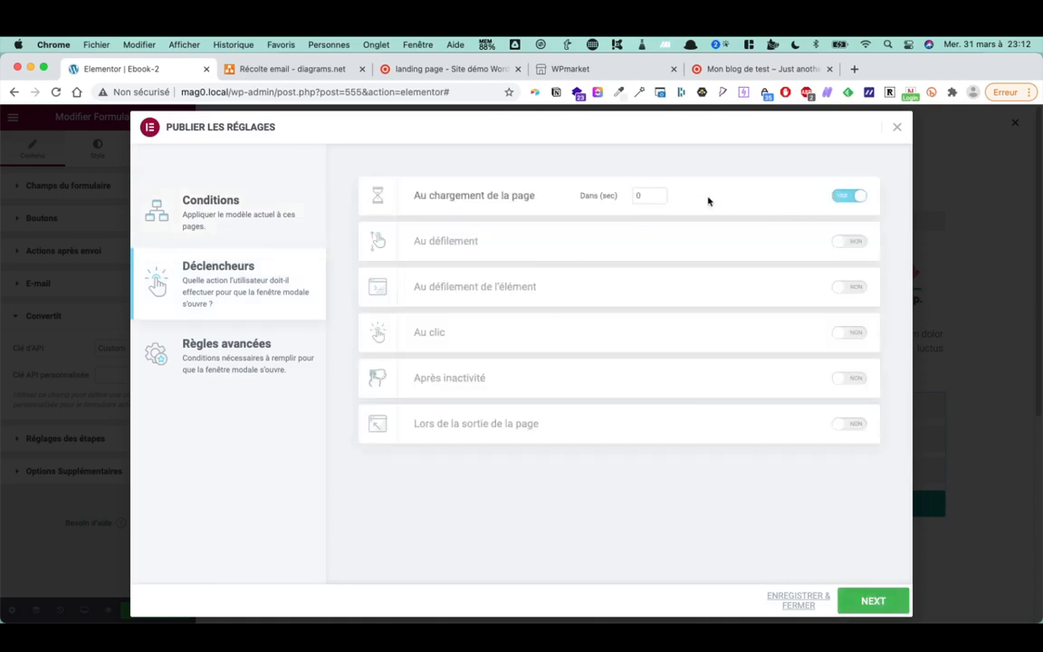
{"action": "left_click", "coordinate": [859, 197]}
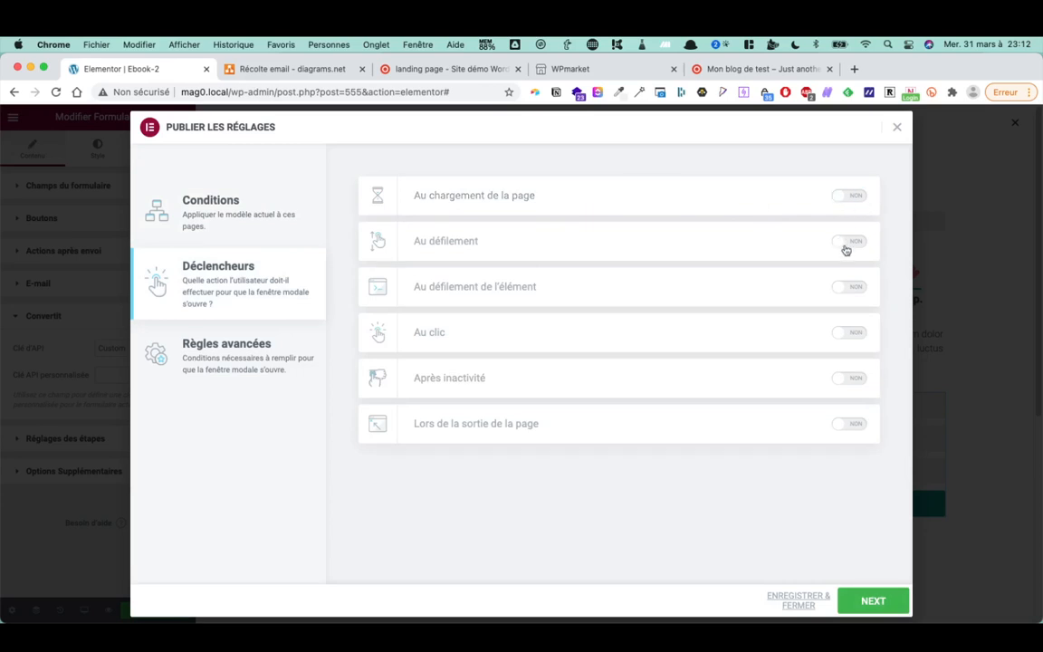
{"action": "left_click", "coordinate": [846, 242]}
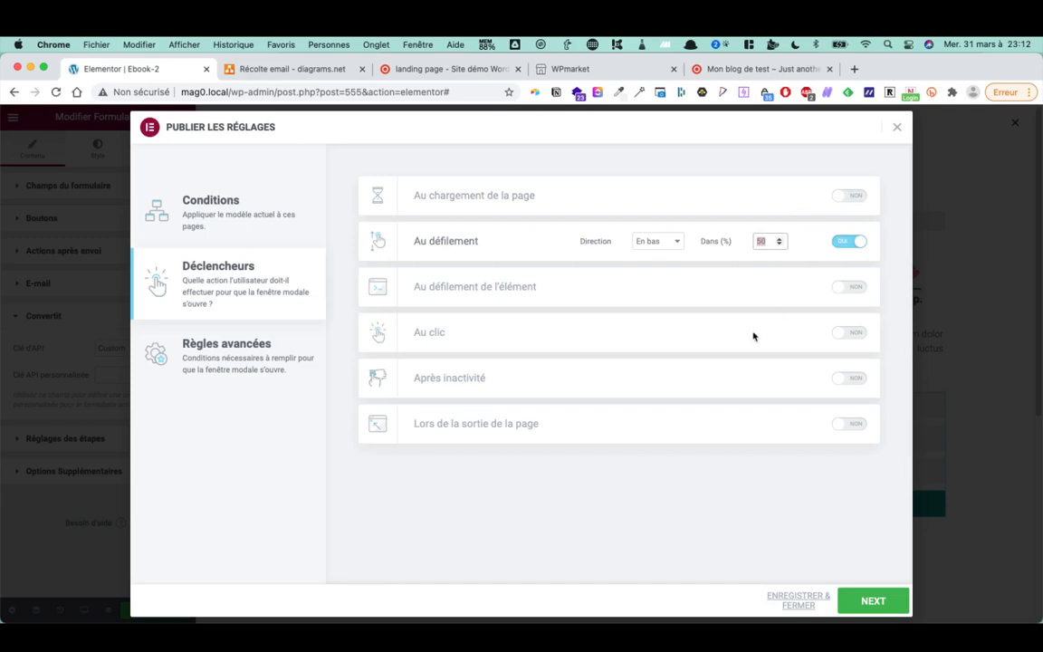
Enable the advanced rules Afficher jusqu'à X fois with 3 times and Afficher après X sessions with 2 sessions
{"action": "left_click", "coordinate": [225, 362]}
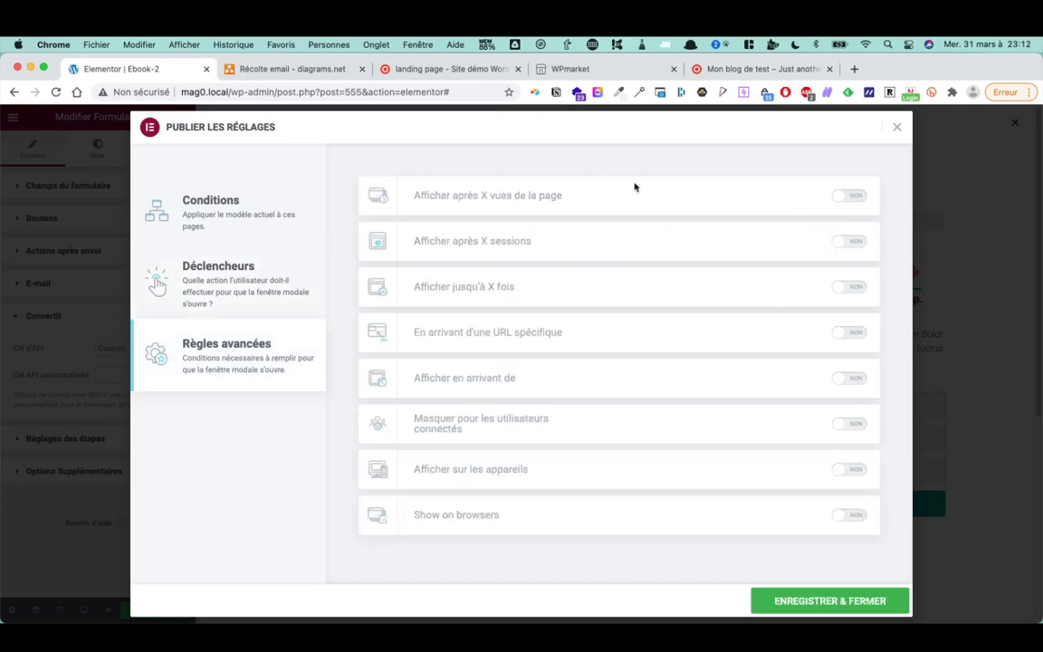
{"action": "left_click", "coordinate": [849, 288]}
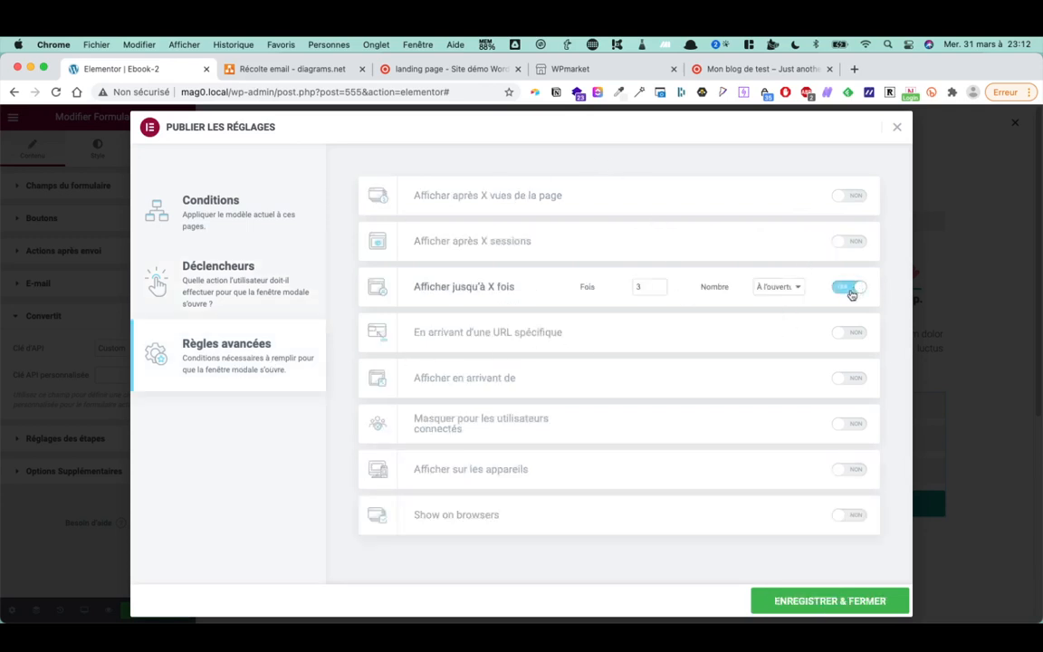
{"action": "left_click", "coordinate": [640, 288]}
{"action": "left_click", "coordinate": [853, 241]}
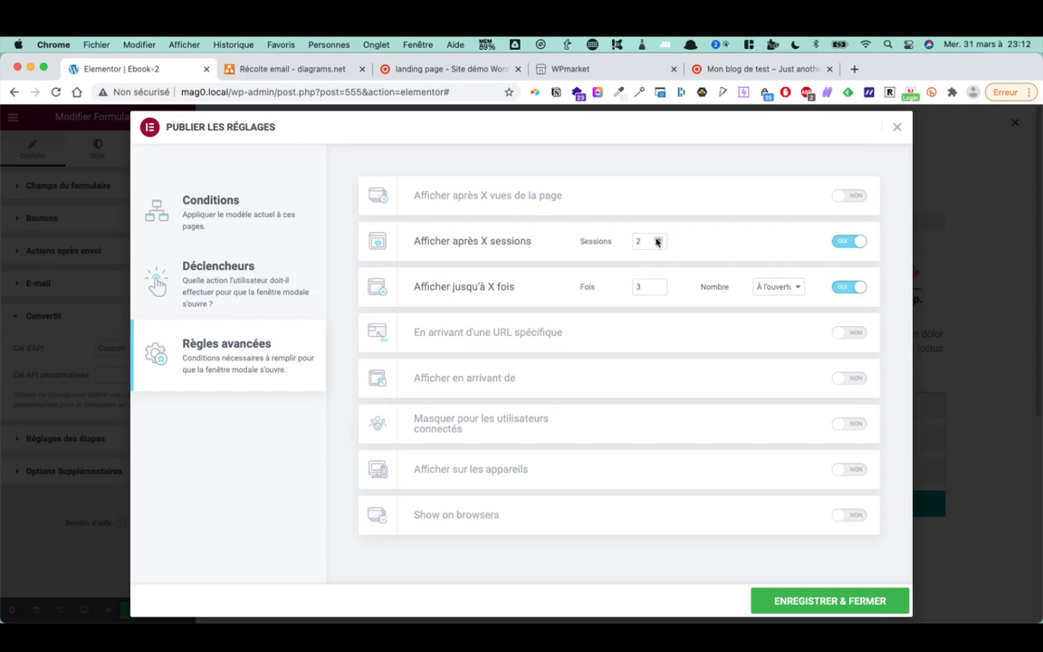
Turn off the Afficher après X sessions rule, then save and close the popup's publish settings
{"action": "left_click", "coordinate": [849, 241]}
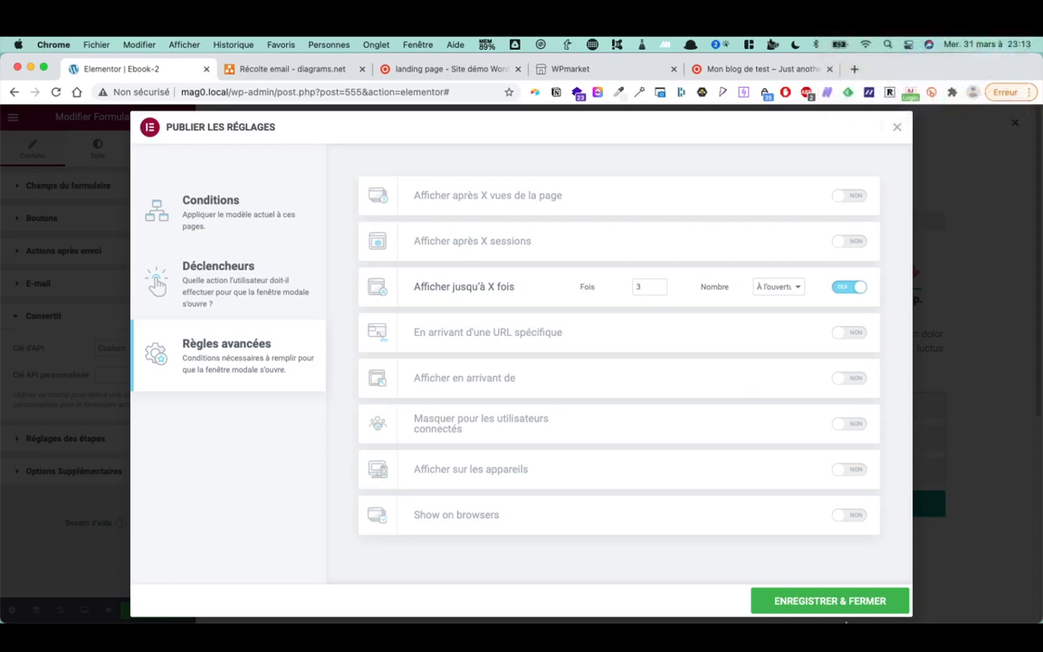
{"action": "left_click", "coordinate": [840, 599]}
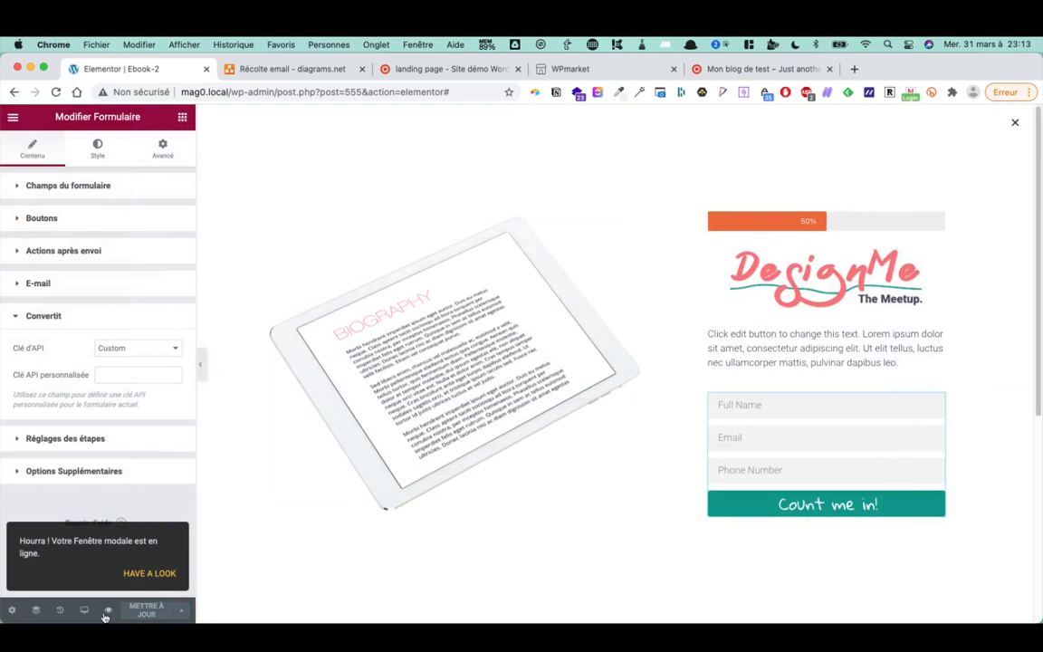
Preview the published Ebook-2 popup on the site and close it there
{"action": "mouse_move", "coordinate": [106, 618]}
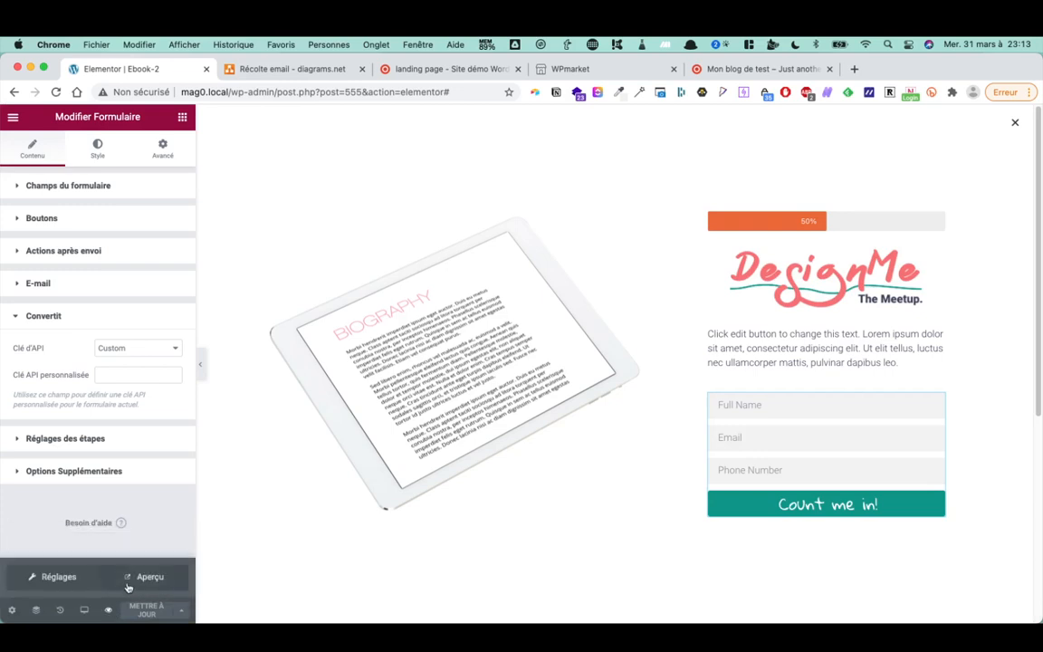
{"action": "left_click", "coordinate": [145, 579]}
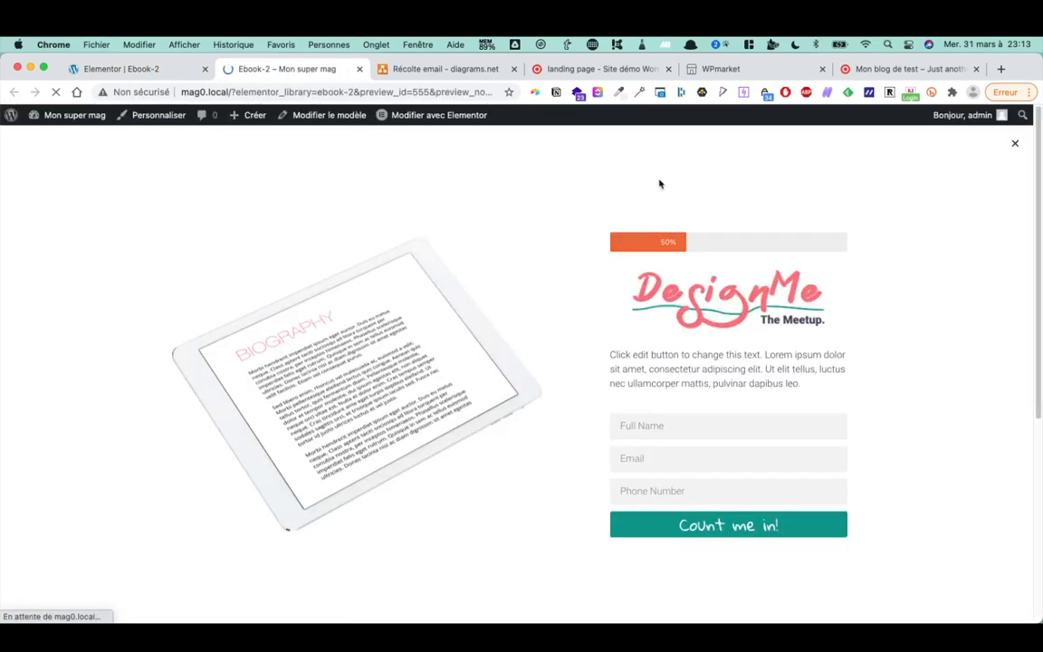
{"action": "left_click", "coordinate": [1015, 144]}
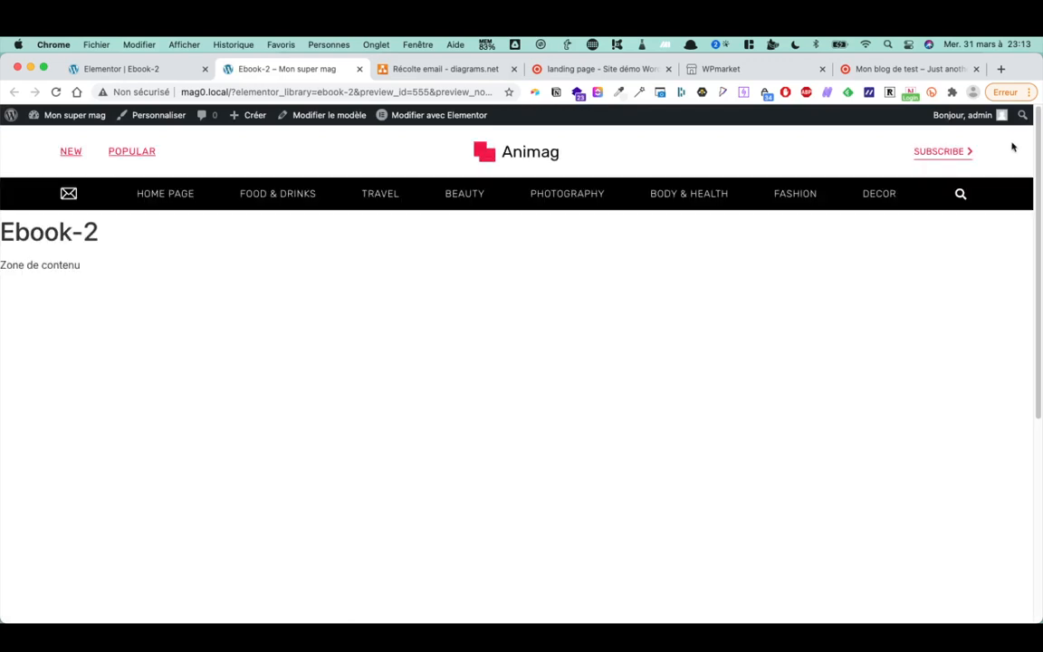
From the site's list of popups (Fenêtres modales), set the older Ebook popup's status to Brouillon with quick edit
{"action": "mouse_move", "coordinate": [77, 117]}
{"action": "left_click", "coordinate": [80, 138]}
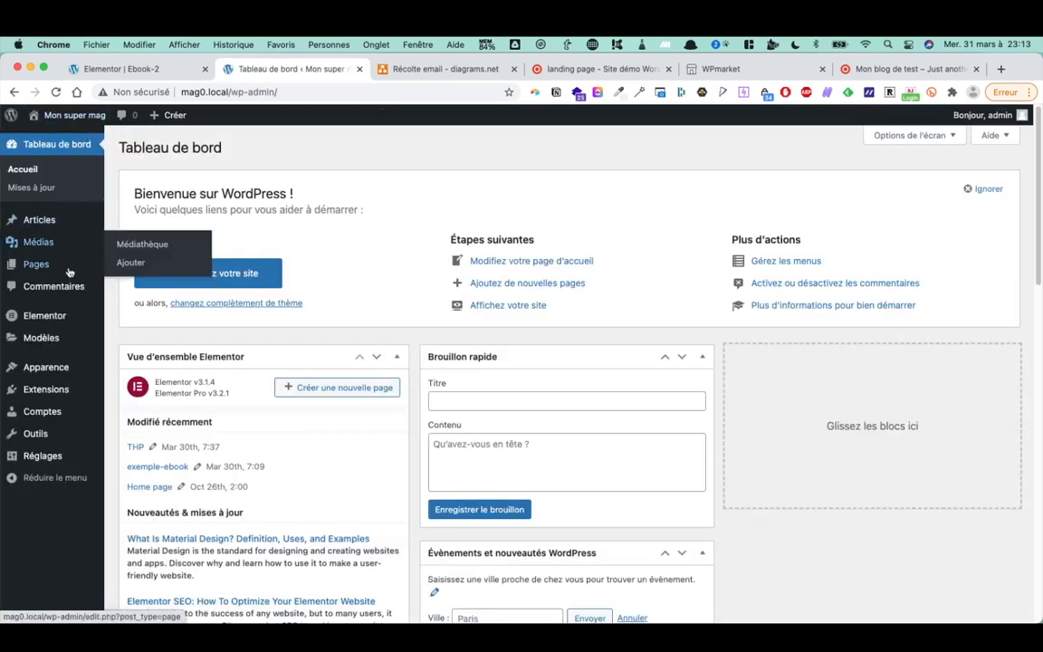
{"action": "mouse_move", "coordinate": [63, 354]}
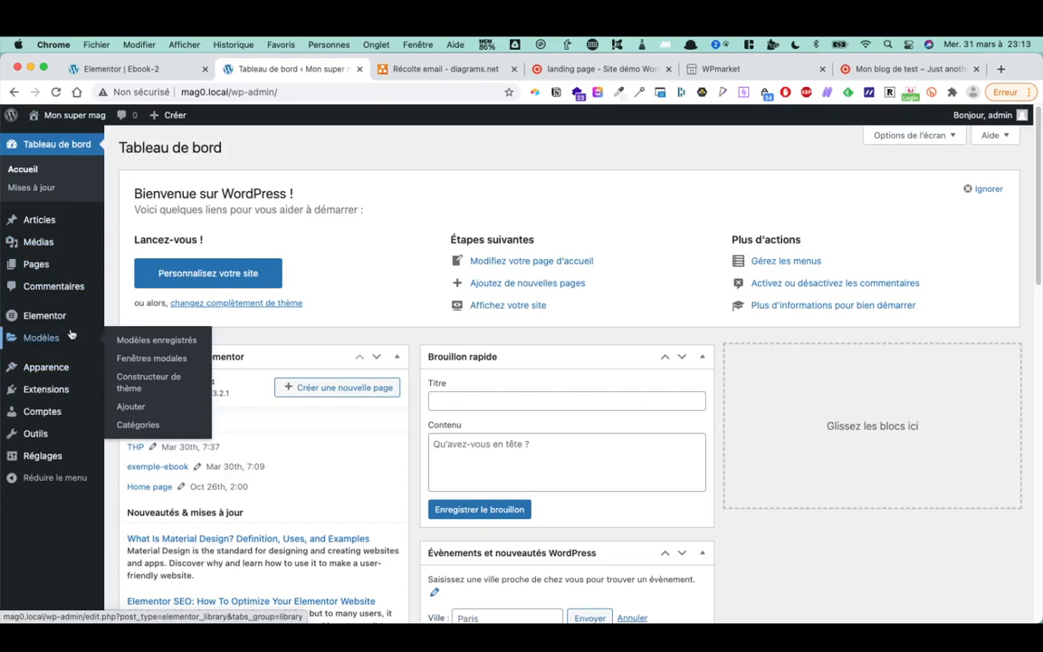
{"action": "left_click", "coordinate": [158, 361]}
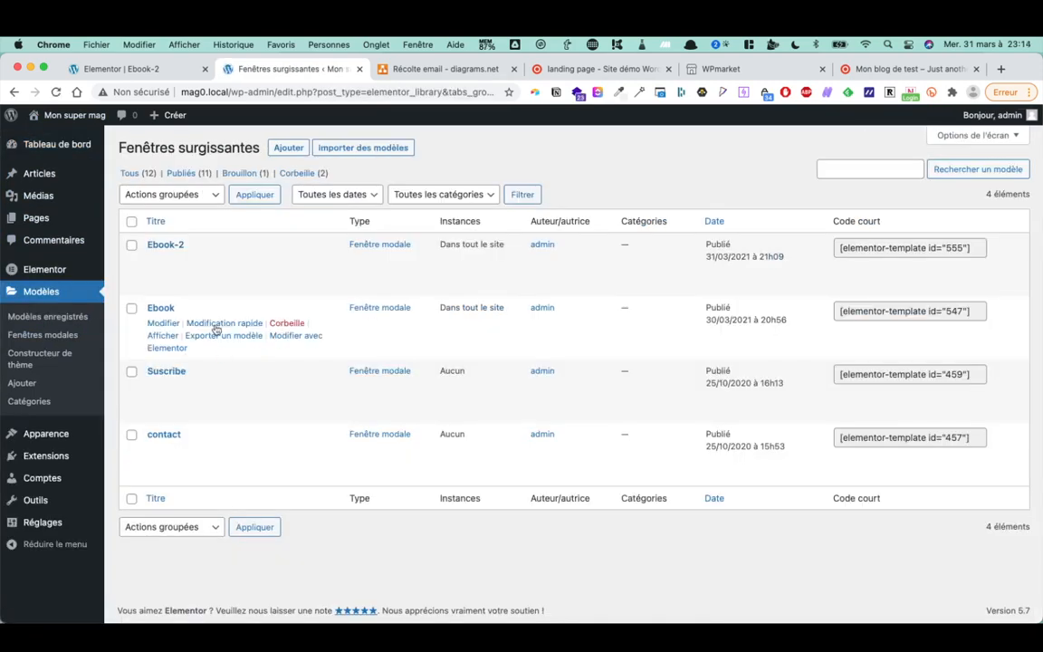
{"action": "left_click", "coordinate": [235, 323]}
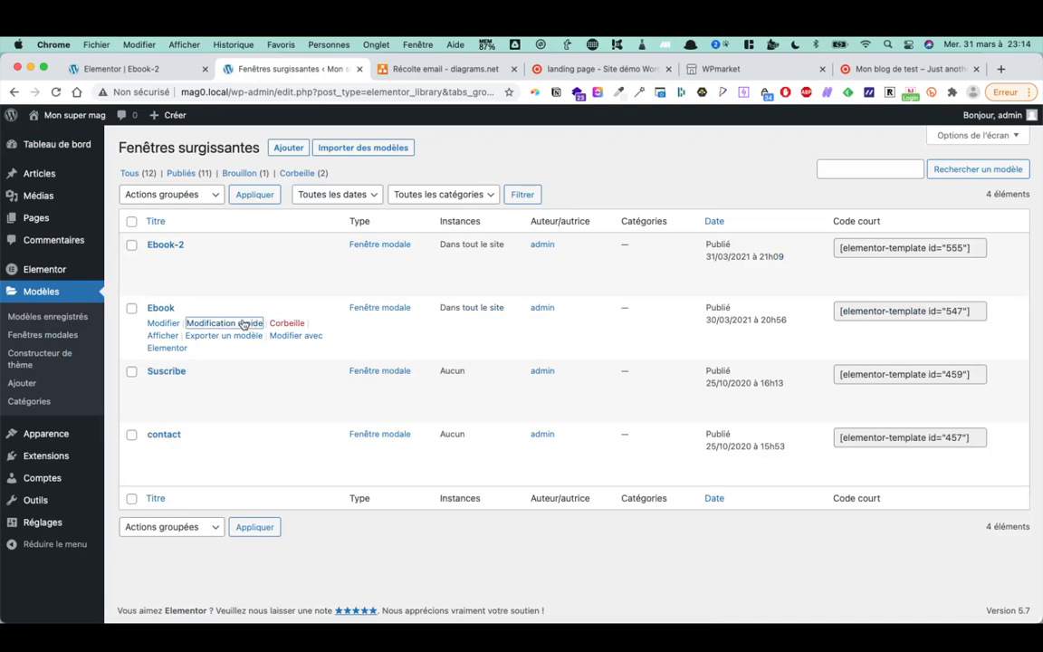
{"action": "left_click", "coordinate": [733, 331]}
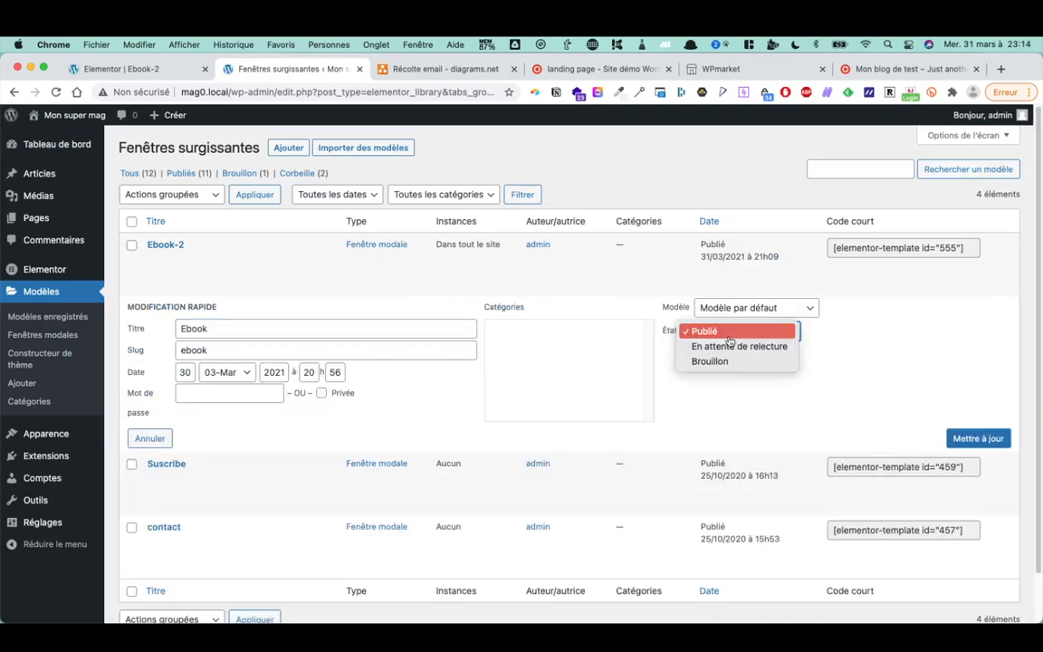
{"action": "left_click", "coordinate": [733, 361]}
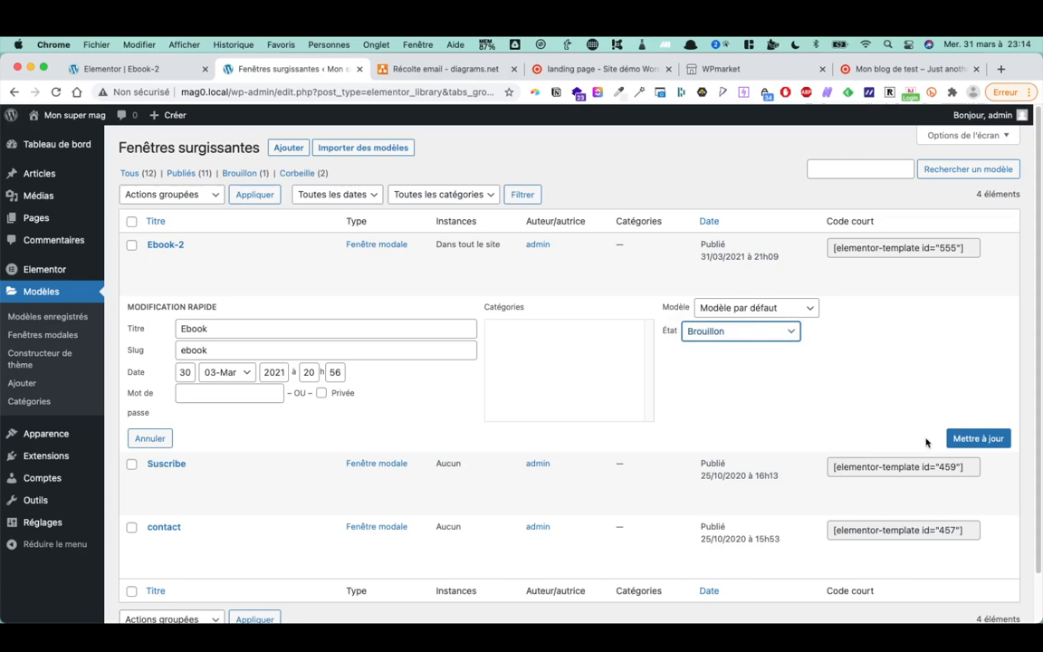
{"action": "left_click", "coordinate": [977, 437]}
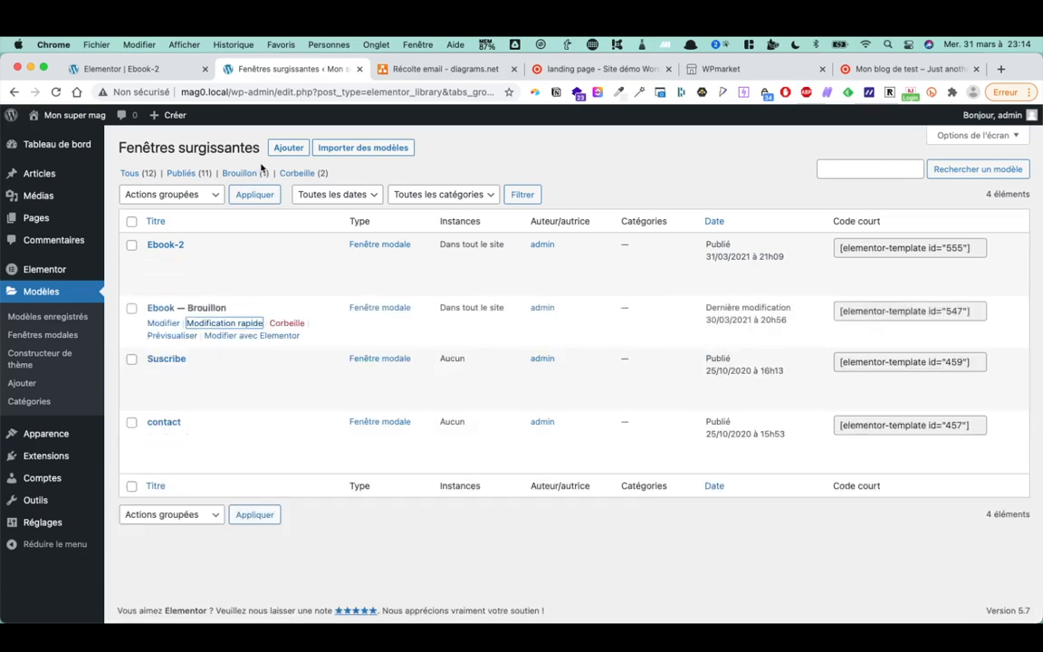
Visit the site's home page and go down past half of it to test the Ebook-2 popup's scroll trigger and form
{"action": "left_click", "coordinate": [94, 137]}
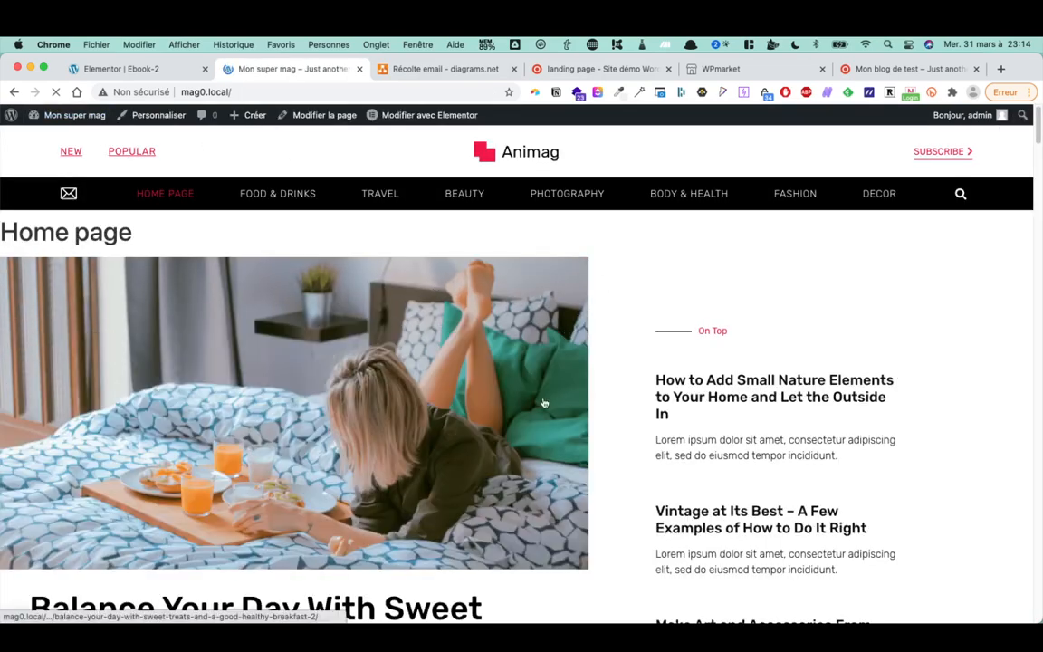
{"action": "scroll", "coordinate": [544, 403], "scroll_direction": "down", "scroll_amount": 6}
{"action": "scroll", "coordinate": [544, 403], "scroll_direction": "down", "scroll_amount": 15}
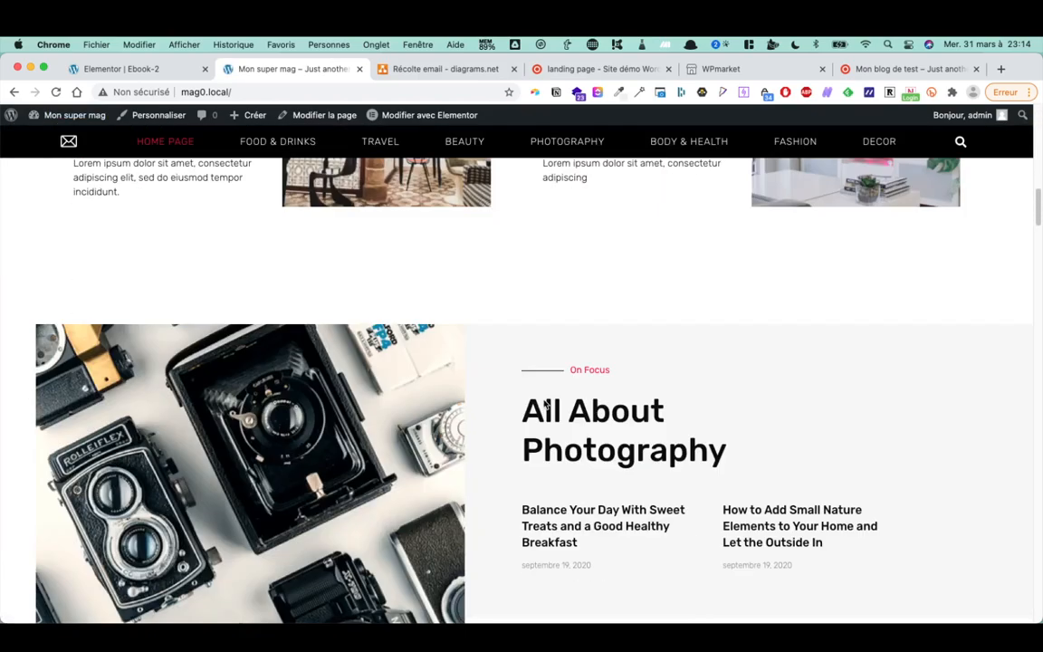
{"action": "scroll", "coordinate": [544, 403], "scroll_direction": "down", "scroll_amount": 12}
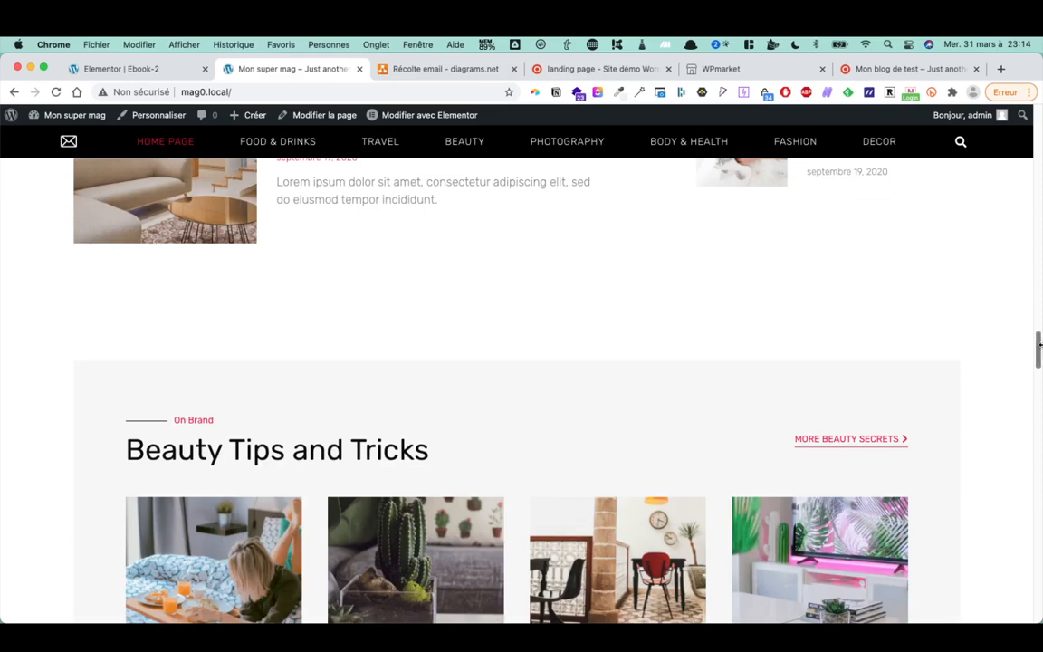
{"action": "scroll", "coordinate": [570, 321], "scroll_direction": "down", "scroll_amount": 2}
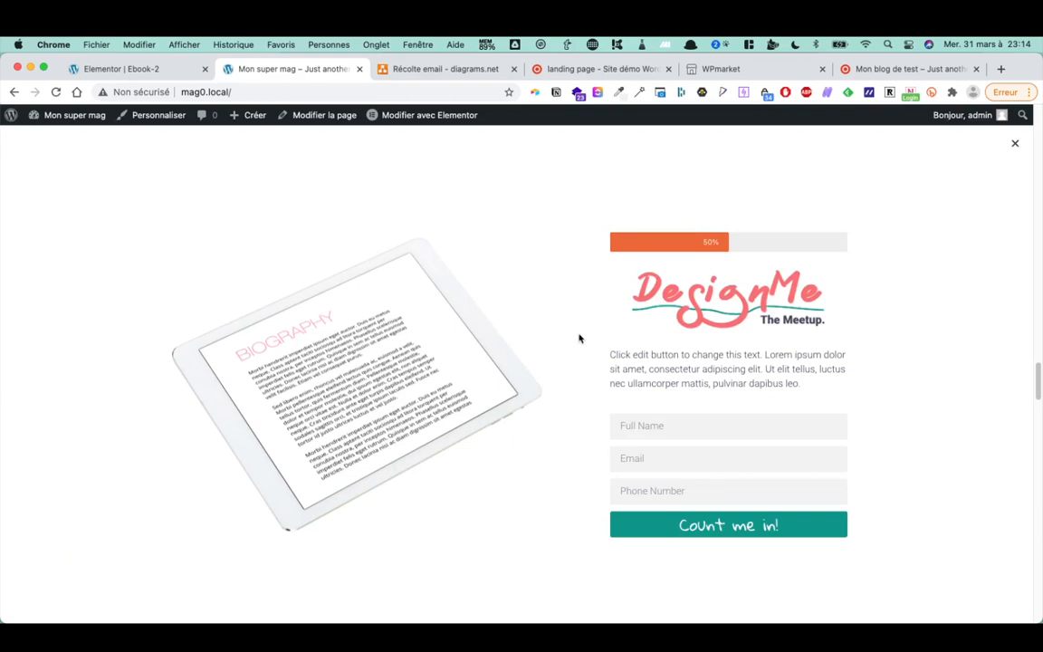
{"action": "left_click", "coordinate": [719, 526]}
{"action": "mouse_move", "coordinate": [398, 117]}
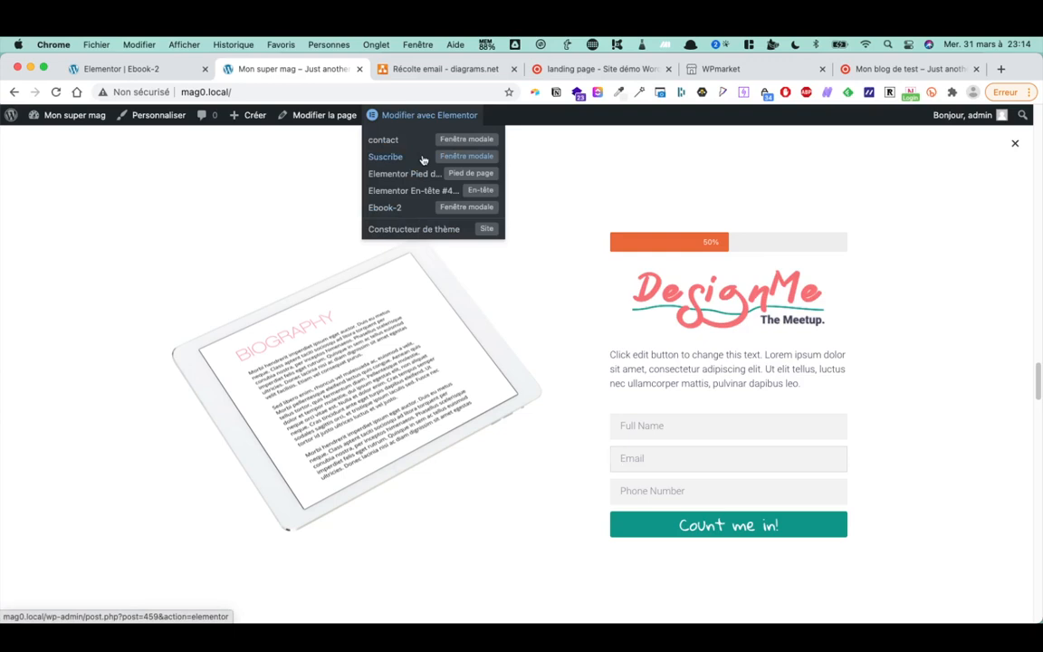
Switch to the Récolte email diagram and review the funnel from POPUP checklist through THP Upsel Ebook to Paiement via Paypal
{"action": "left_click", "coordinate": [429, 71]}
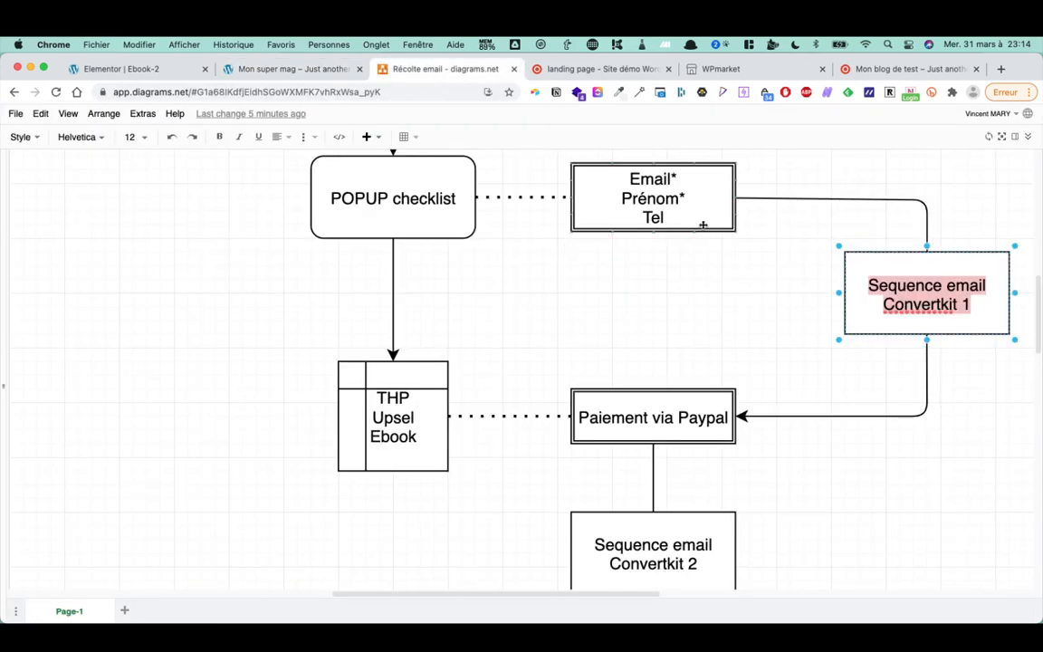
{"action": "left_click", "coordinate": [388, 167]}
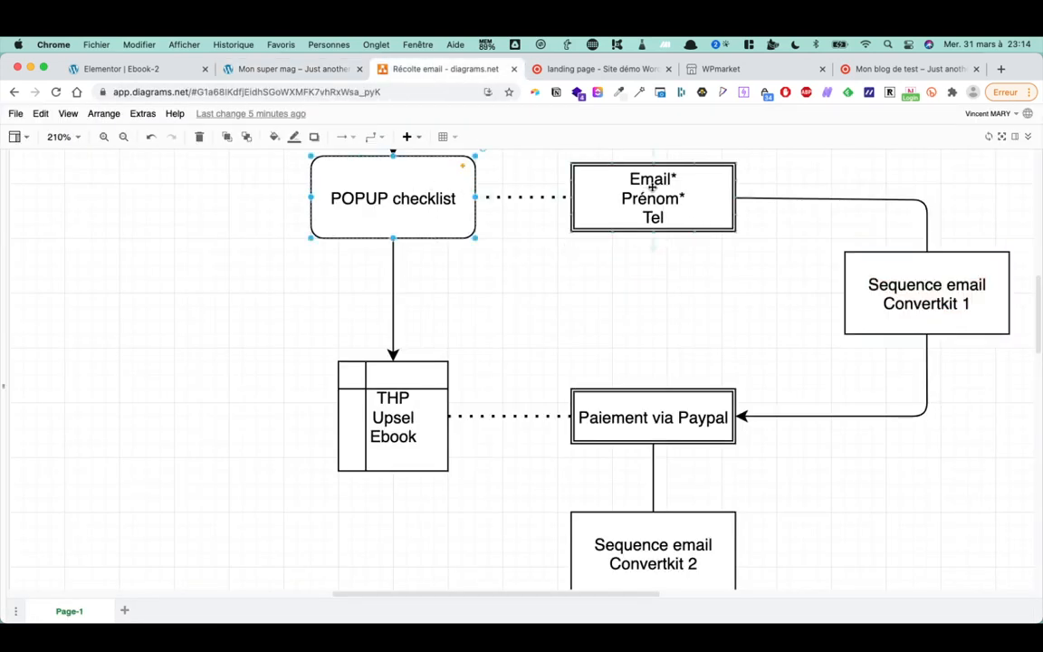
{"action": "left_click", "coordinate": [398, 416]}
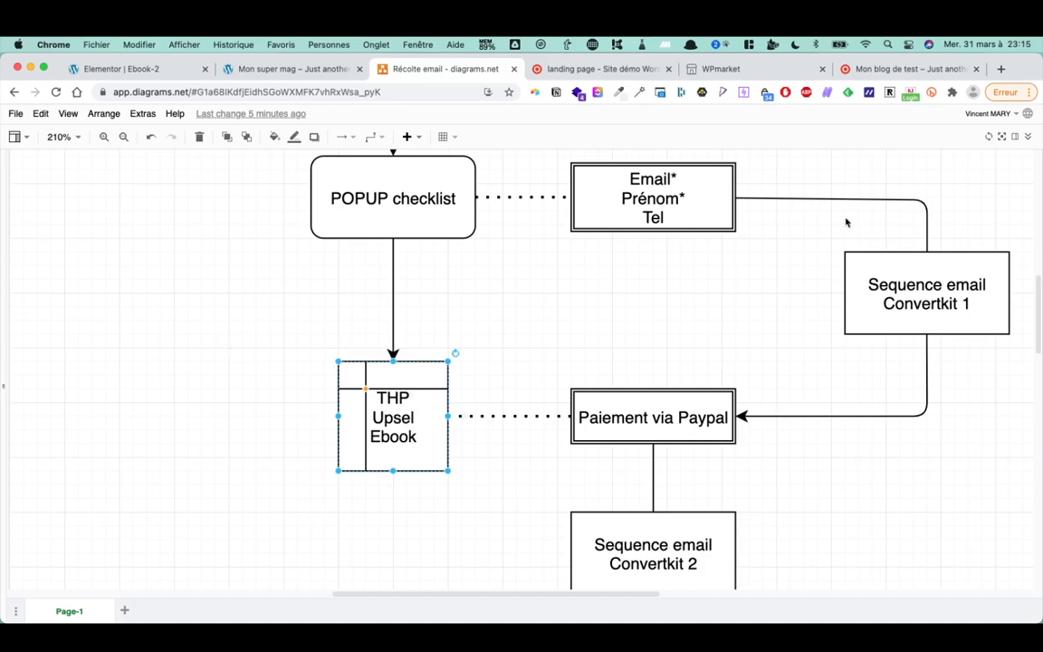
{"action": "left_click", "coordinate": [691, 414]}
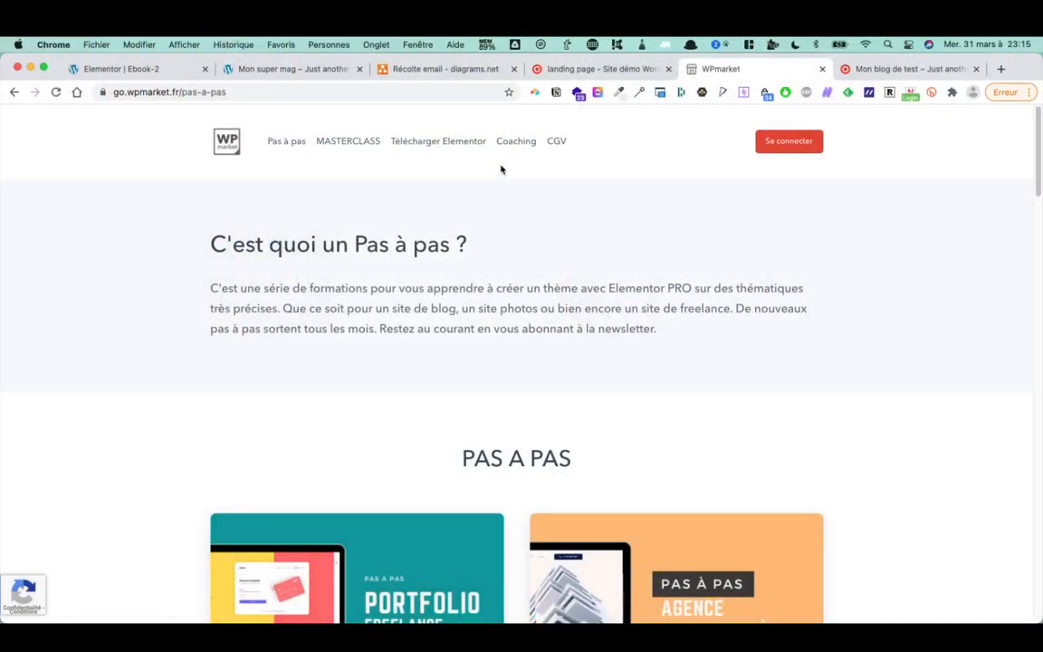
Return to the Mon super mag home page, close the Ebook-2 popup and look over the page up to its header
{"action": "left_click", "coordinate": [110, 71]}
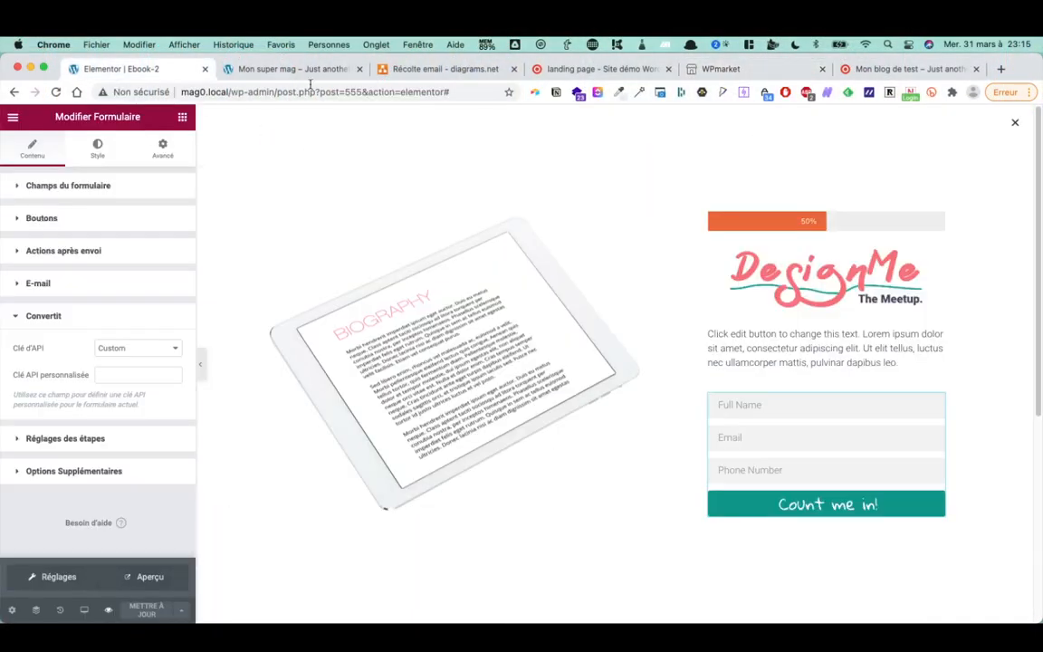
{"action": "left_click", "coordinate": [270, 69]}
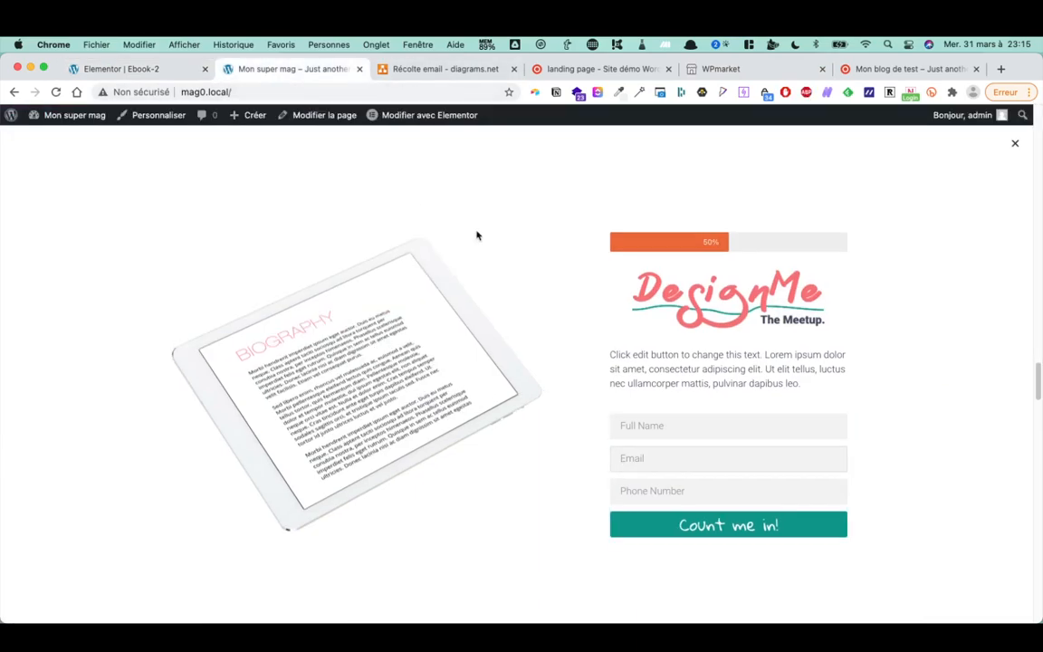
{"action": "left_click", "coordinate": [1014, 142]}
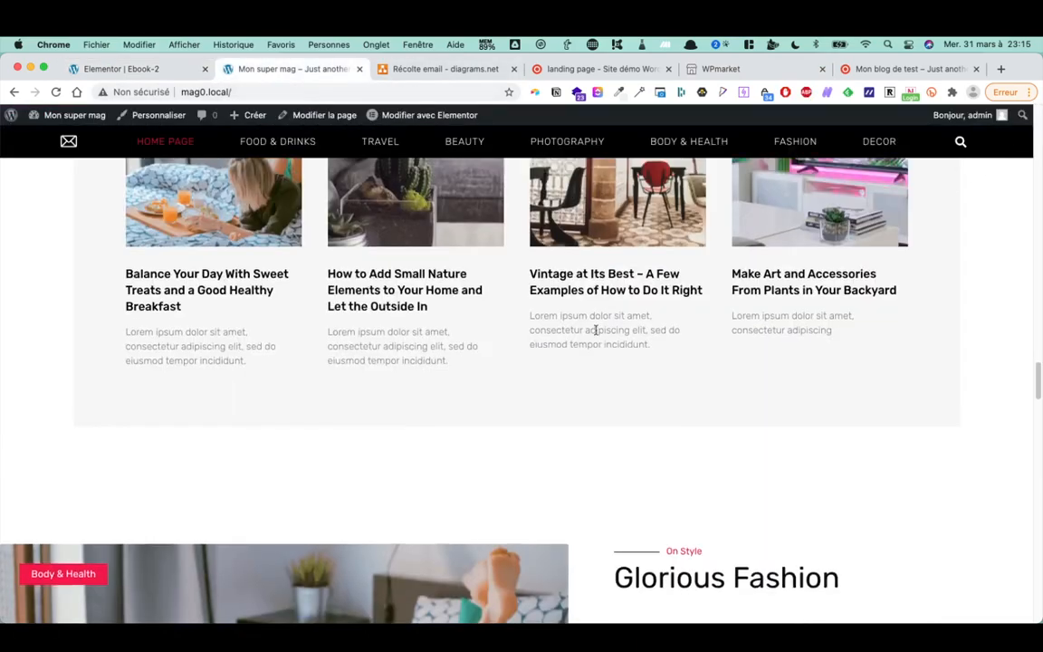
{"action": "scroll", "coordinate": [595, 330], "scroll_direction": "up", "scroll_amount": 20}
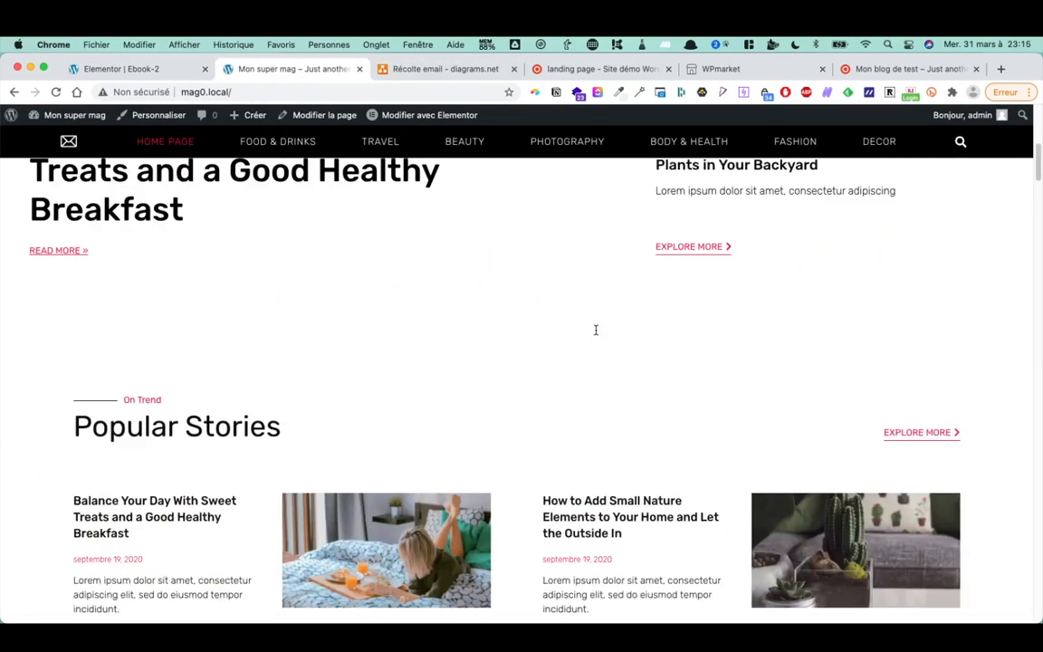
{"action": "scroll", "coordinate": [595, 331], "scroll_direction": "up", "scroll_amount": 5}
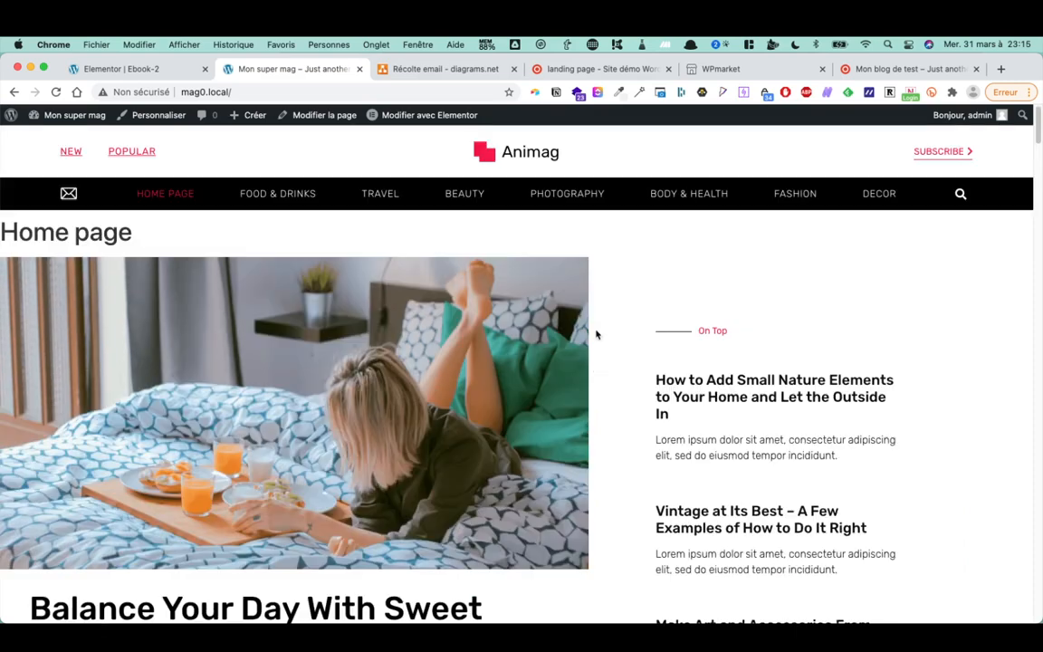
Follow the demo blog's Découvrir comment banner and browse WPmarket's Pas à pas courses down to Photographe and Blogueur
{"action": "left_click", "coordinate": [896, 69]}
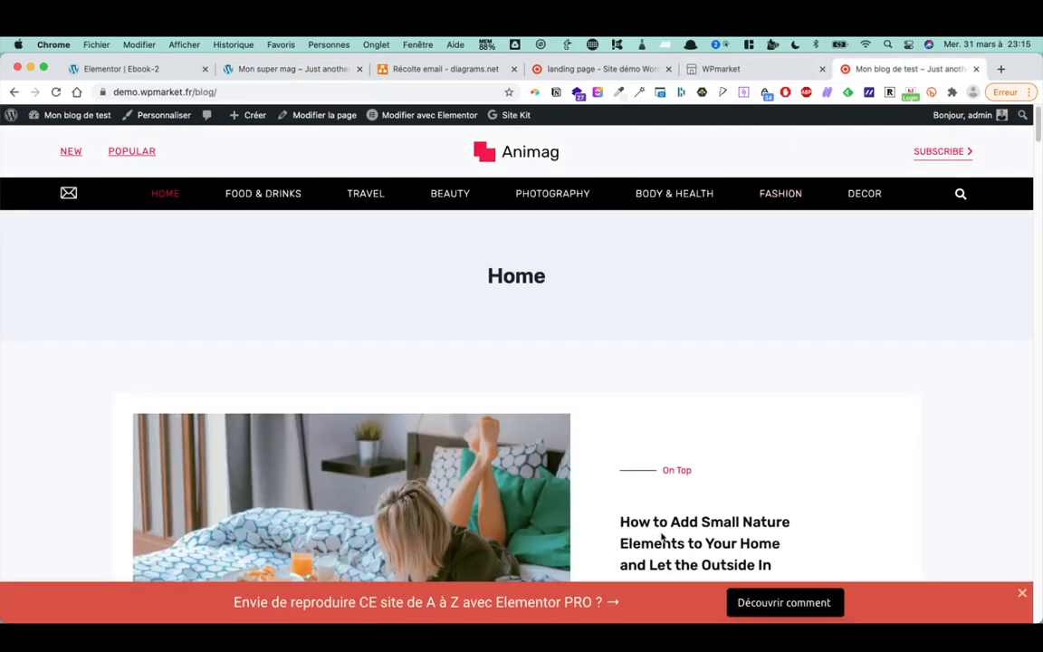
{"action": "scroll", "coordinate": [594, 480], "scroll_direction": "down", "scroll_amount": 3}
{"action": "left_click", "coordinate": [808, 604]}
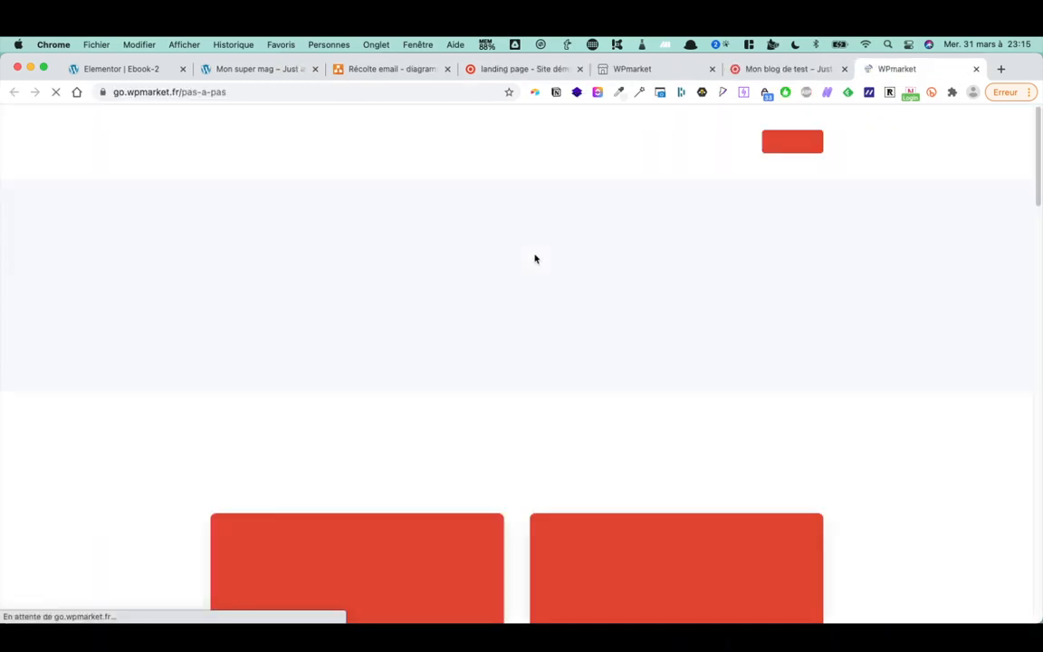
{"action": "scroll", "coordinate": [534, 267], "scroll_direction": "down", "scroll_amount": 5}
{"action": "scroll", "coordinate": [535, 267], "scroll_direction": "down", "scroll_amount": 1}
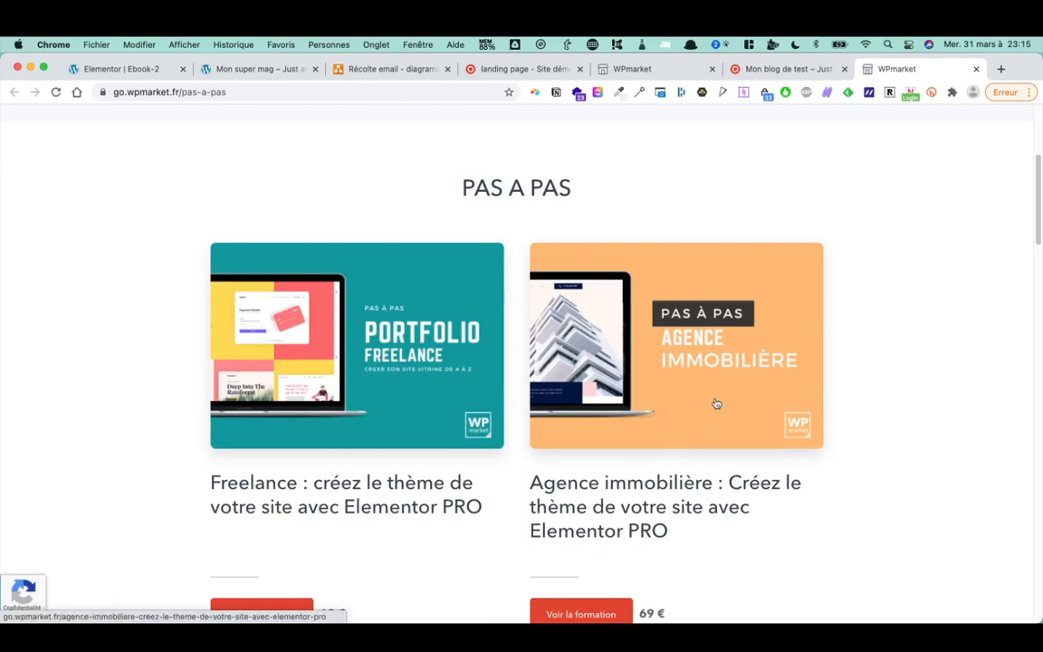
{"action": "scroll", "coordinate": [712, 412], "scroll_direction": "down", "scroll_amount": 8}
{"action": "scroll", "coordinate": [712, 411], "scroll_direction": "down", "scroll_amount": 1}
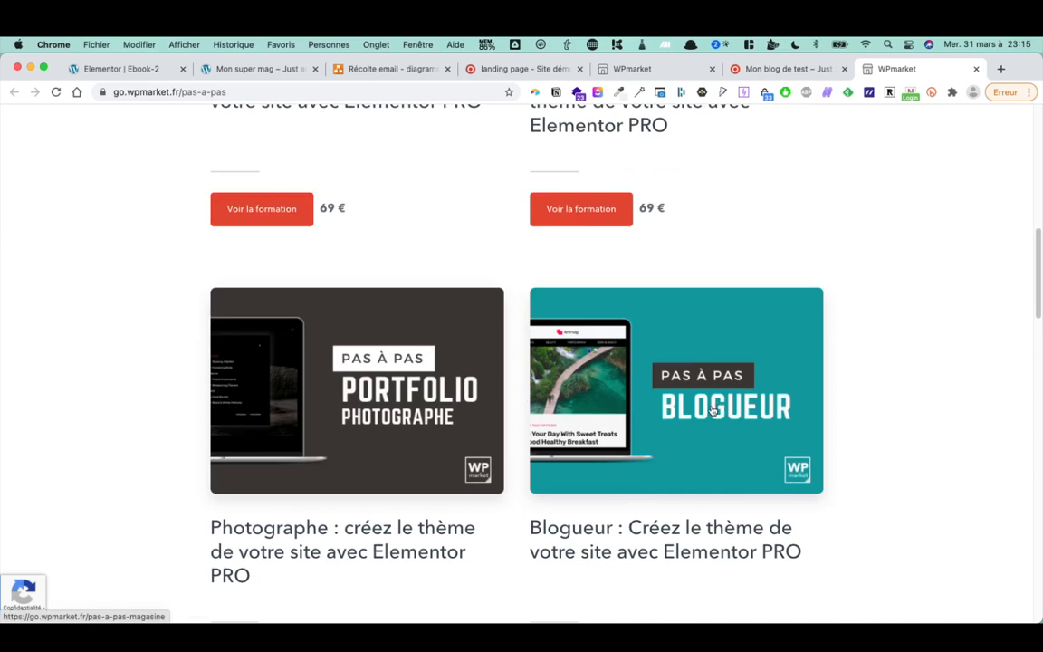
{"action": "scroll", "coordinate": [749, 425], "scroll_direction": "down", "scroll_amount": 1}
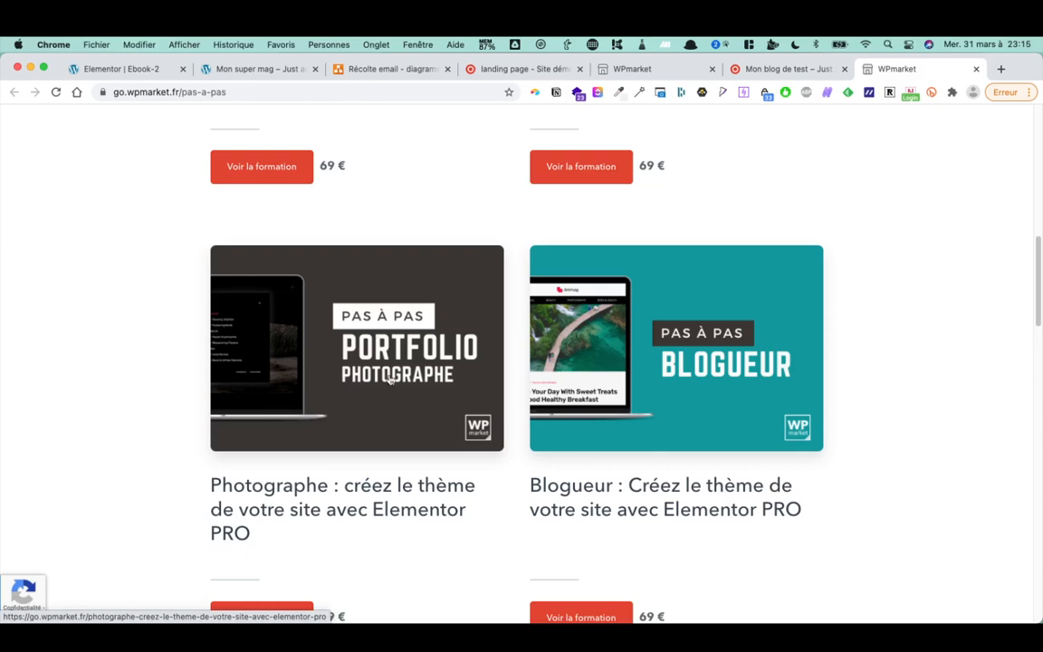
{"action": "scroll", "coordinate": [325, 367], "scroll_direction": "down", "scroll_amount": 1}
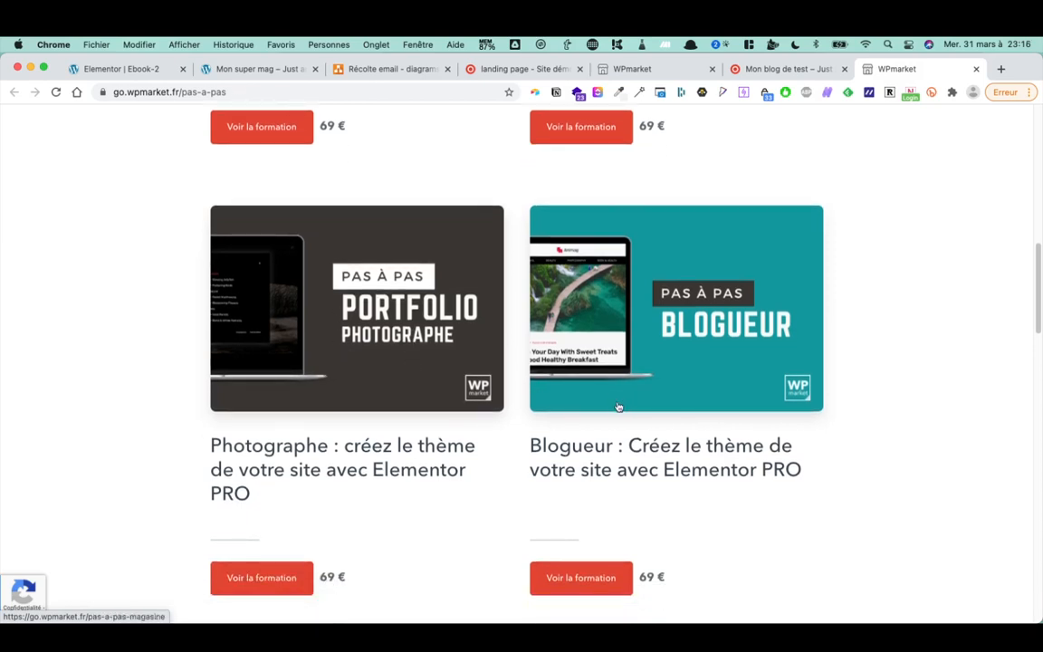
{"action": "scroll", "coordinate": [558, 366], "scroll_direction": "down", "scroll_amount": 1}
Open the Blogueur course page and look through its presentation video and lesson list
{"action": "left_click", "coordinate": [604, 533]}
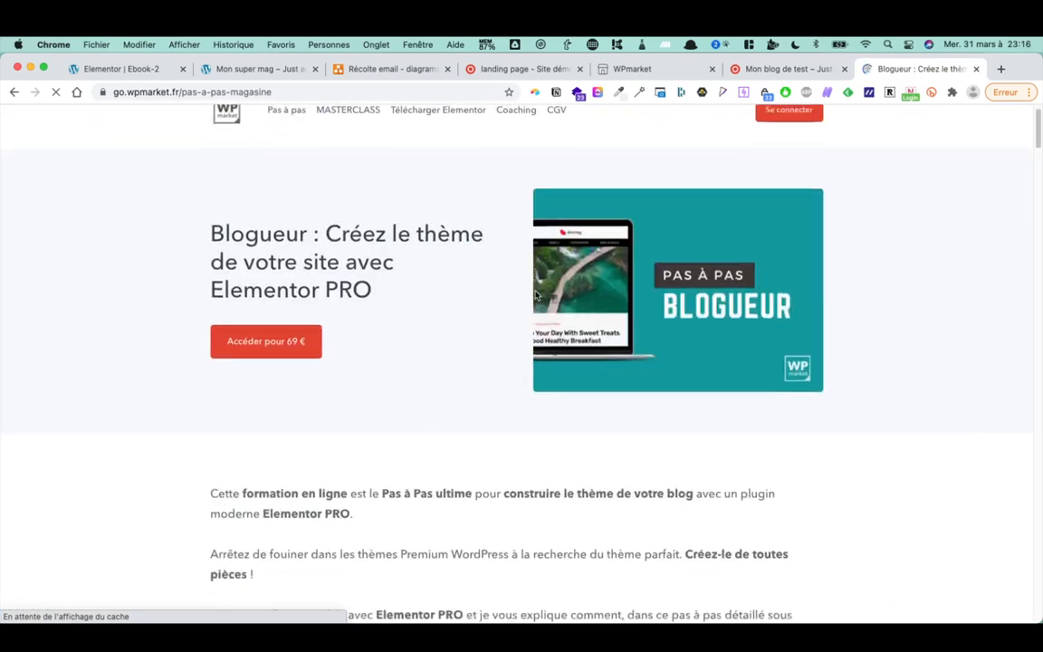
{"action": "scroll", "coordinate": [535, 296], "scroll_direction": "down", "scroll_amount": 6}
{"action": "scroll", "coordinate": [535, 296], "scroll_direction": "down", "scroll_amount": 15}
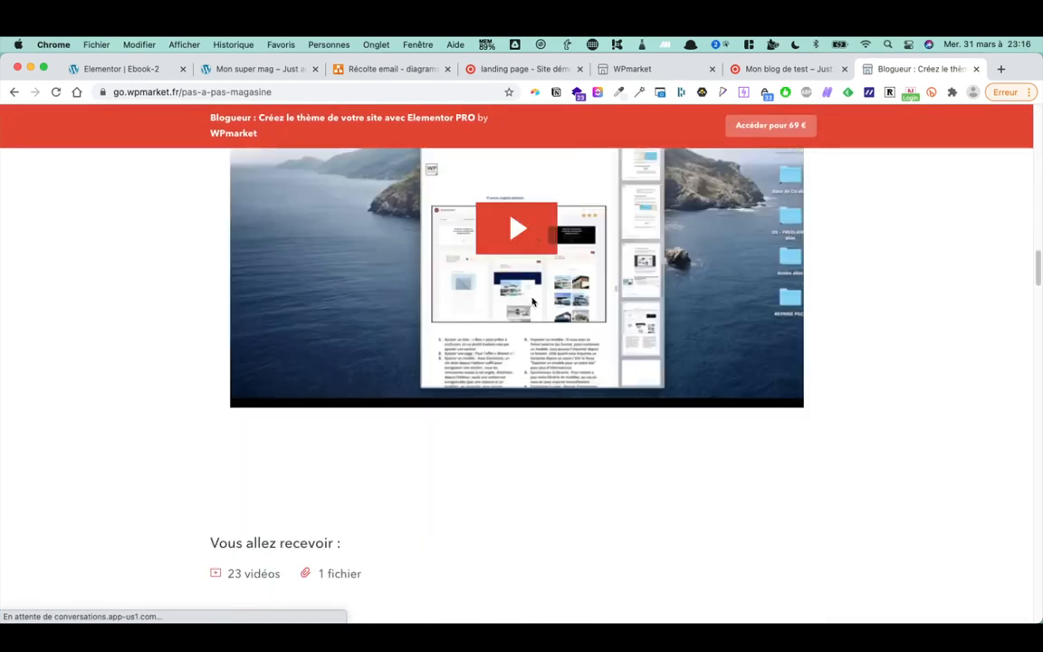
{"action": "scroll", "coordinate": [531, 304], "scroll_direction": "down", "scroll_amount": 20}
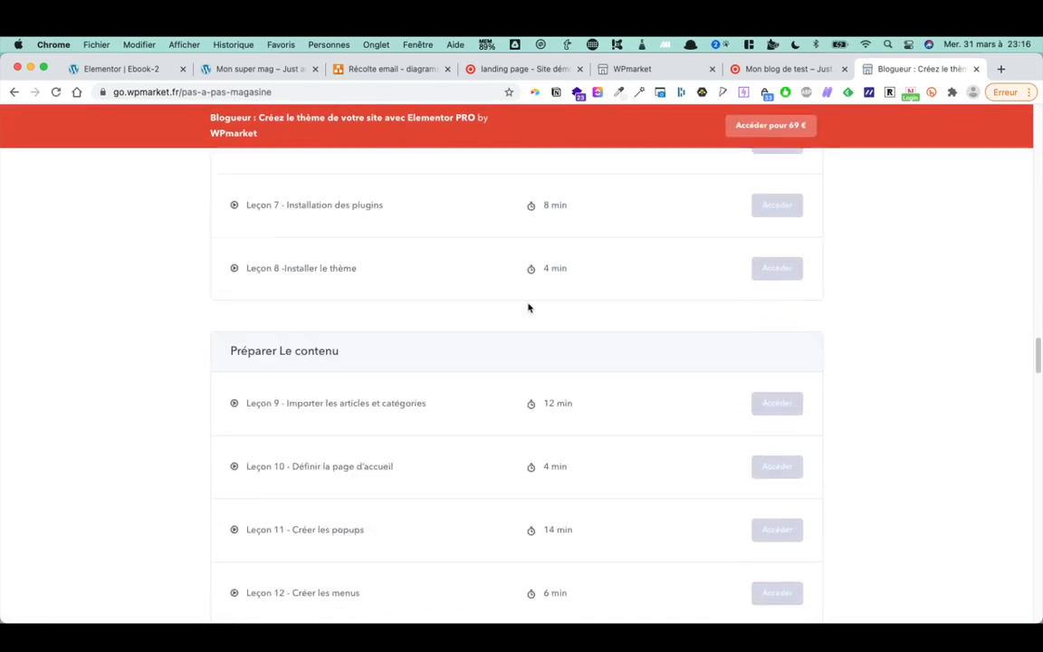
Examine the rest of the Blogueur course page, from Extrait video and the included guides to the WPmarket guarantees and MASTERCLASS SEO offer
{"action": "scroll", "coordinate": [528, 309], "scroll_direction": "down", "scroll_amount": 20}
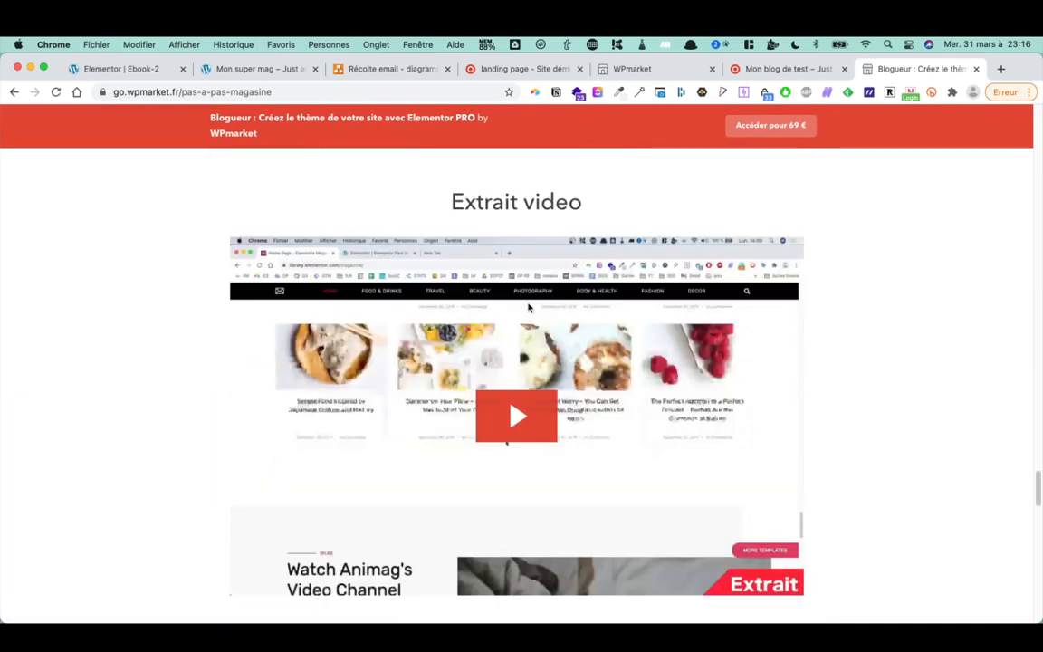
{"action": "scroll", "coordinate": [503, 334], "scroll_direction": "up", "scroll_amount": 5}
{"action": "scroll", "coordinate": [496, 349], "scroll_direction": "down", "scroll_amount": 4}
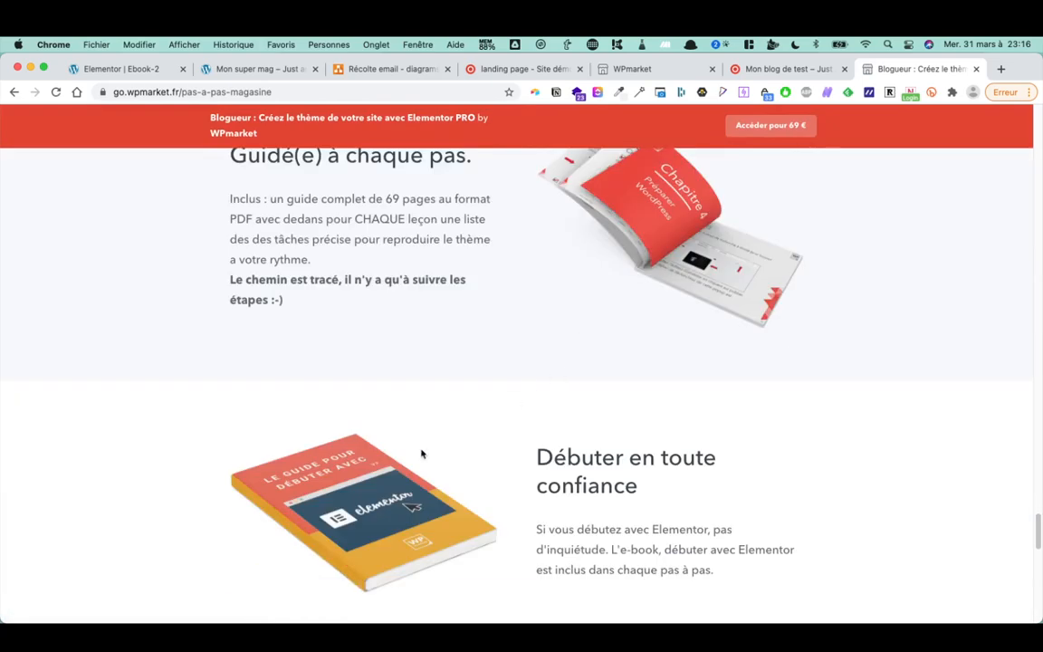
{"action": "scroll", "coordinate": [518, 490], "scroll_direction": "up", "scroll_amount": 1}
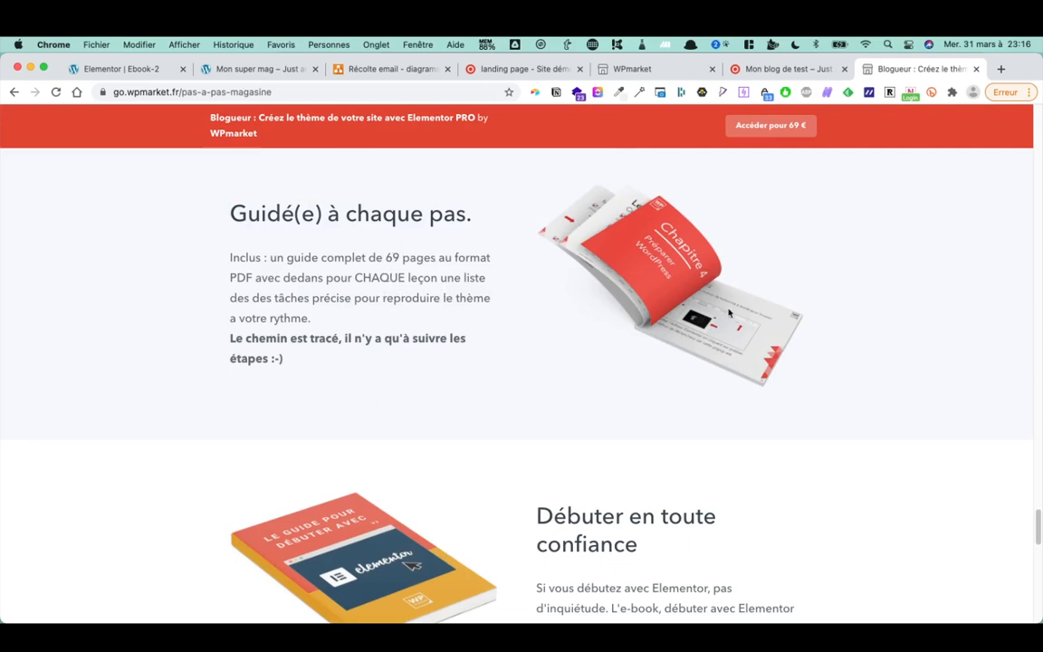
{"action": "scroll", "coordinate": [663, 349], "scroll_direction": "down", "scroll_amount": 10}
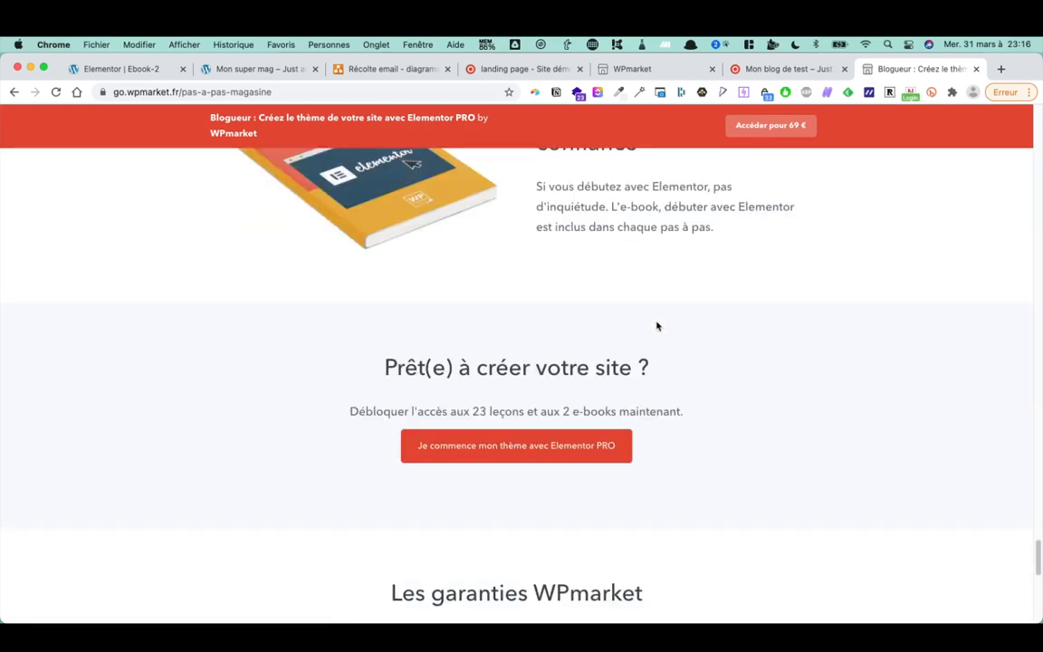
{"action": "scroll", "coordinate": [658, 325], "scroll_direction": "down", "scroll_amount": 6}
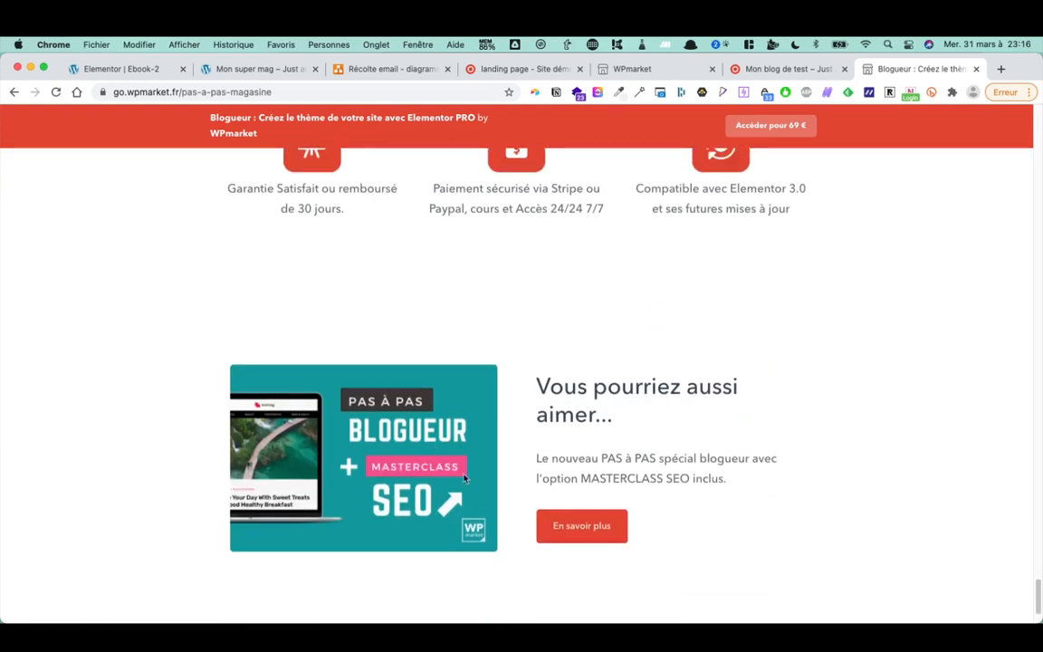
{"action": "scroll", "coordinate": [594, 443], "scroll_direction": "down", "scroll_amount": 2}
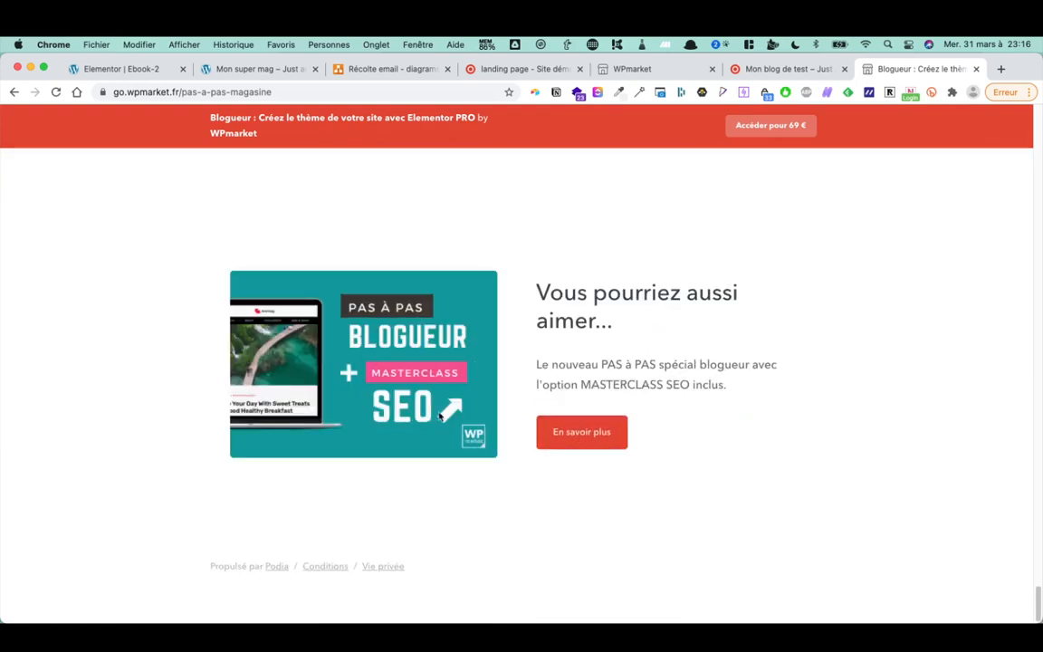
{"action": "scroll", "coordinate": [588, 308], "scroll_direction": "up", "scroll_amount": 20}
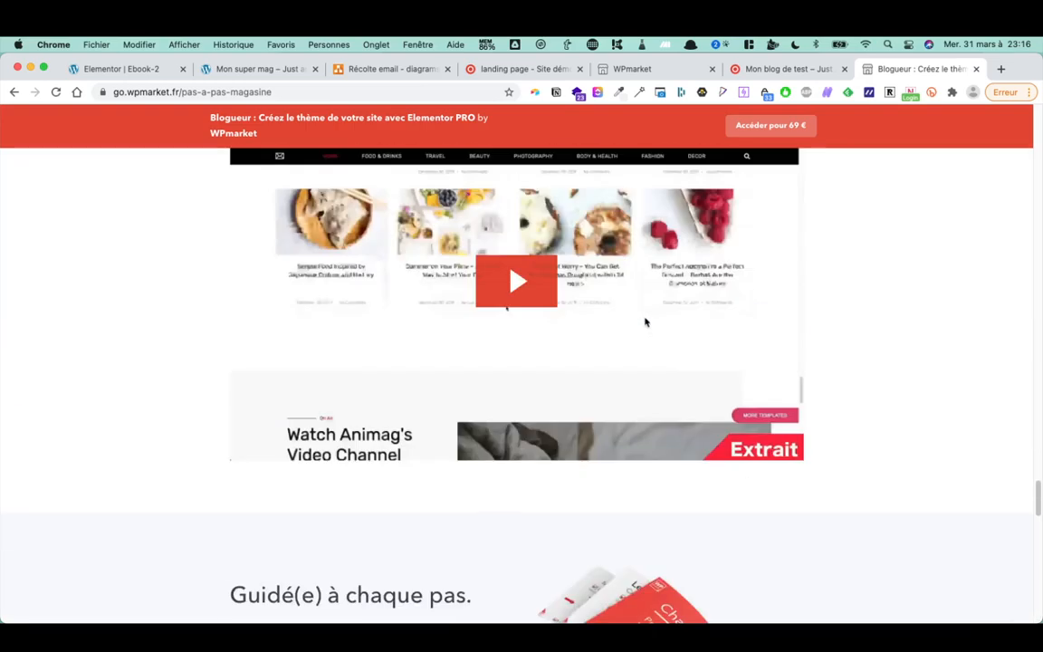
{"action": "scroll", "coordinate": [655, 342], "scroll_direction": "up", "scroll_amount": 20}
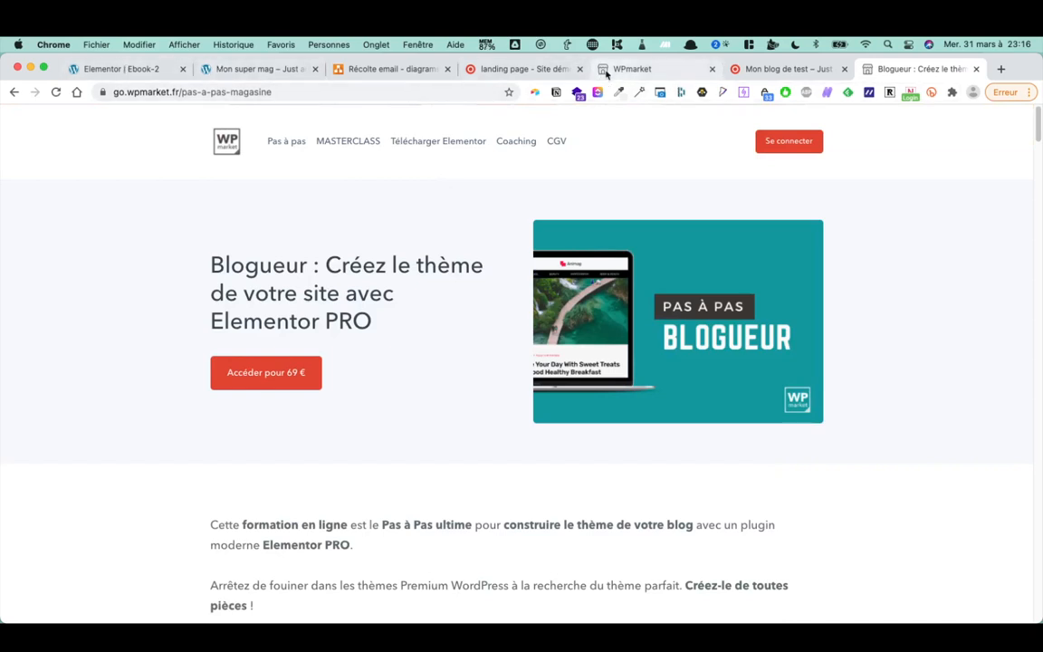
Look over the Mon super mag home page down to its newsletter footer, and return to the Récolte email diagram
{"action": "left_click", "coordinate": [263, 70]}
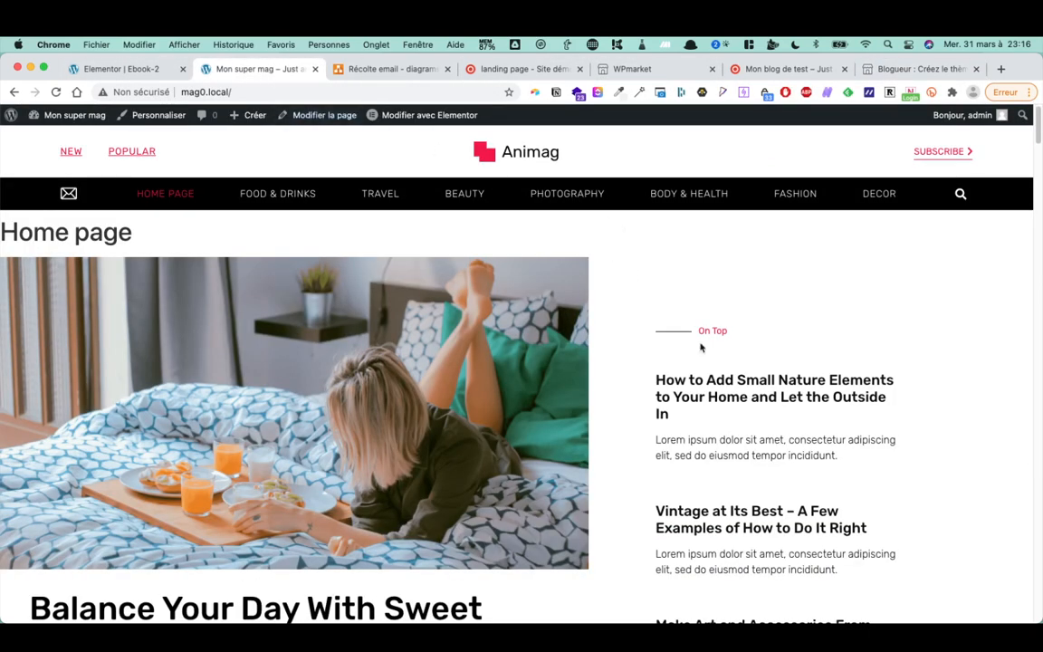
{"action": "scroll", "coordinate": [360, 307], "scroll_direction": "down", "scroll_amount": 10}
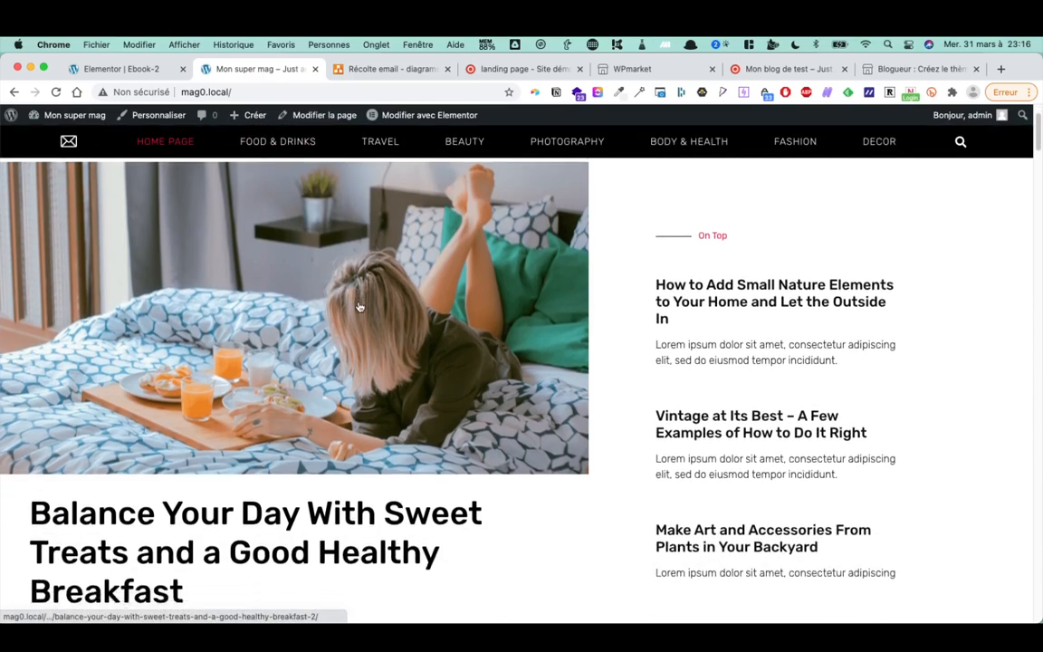
{"action": "scroll", "coordinate": [360, 312], "scroll_direction": "down", "scroll_amount": 15}
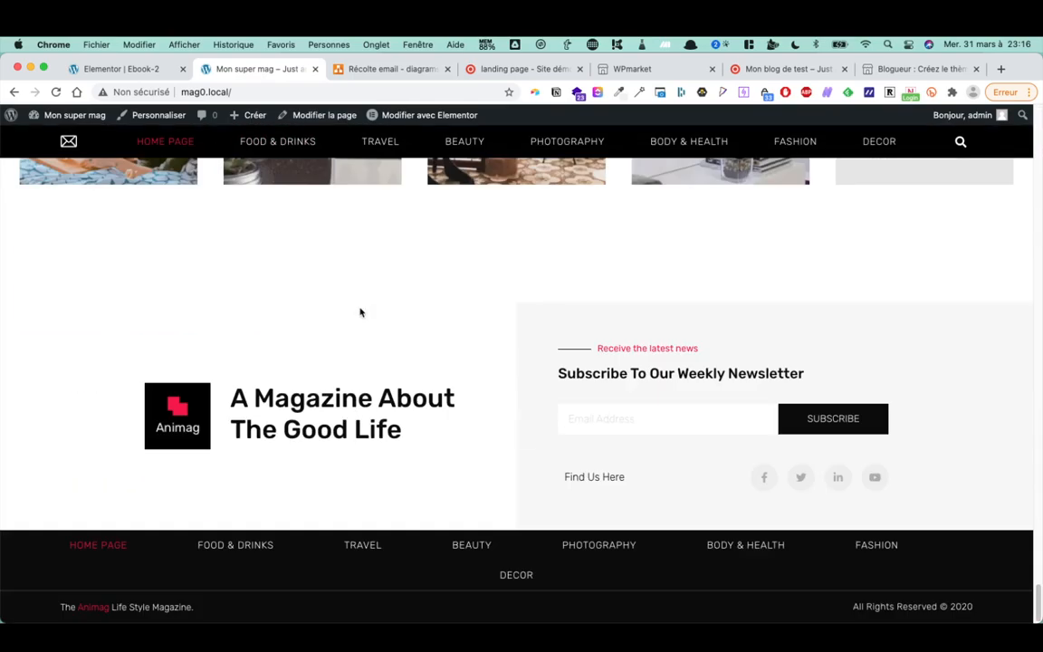
{"action": "left_click", "coordinate": [400, 73]}
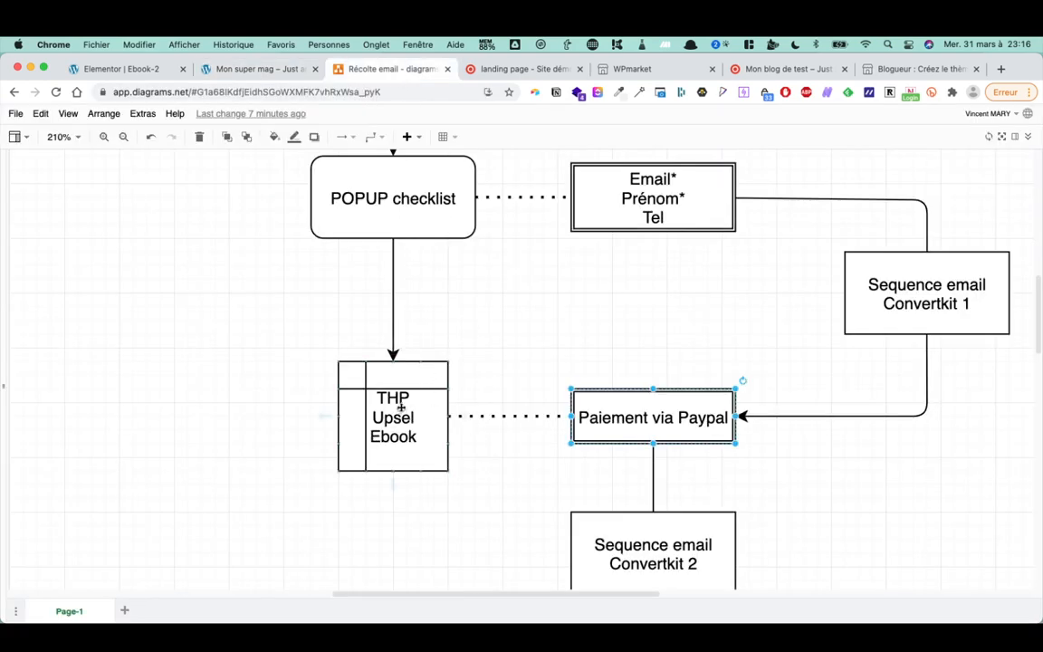